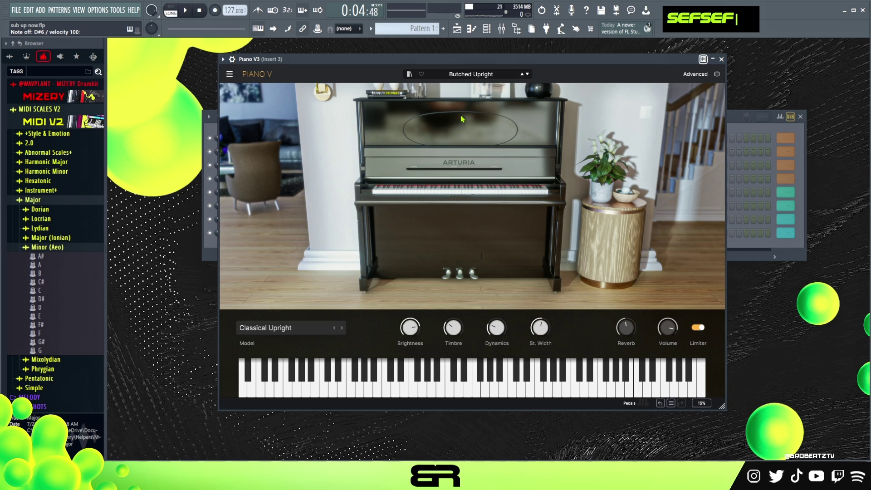
- Load the A file from the Minor (Aeo) MIDI scales onto the Sampler channel and rename the channel A Min
click(721, 60)
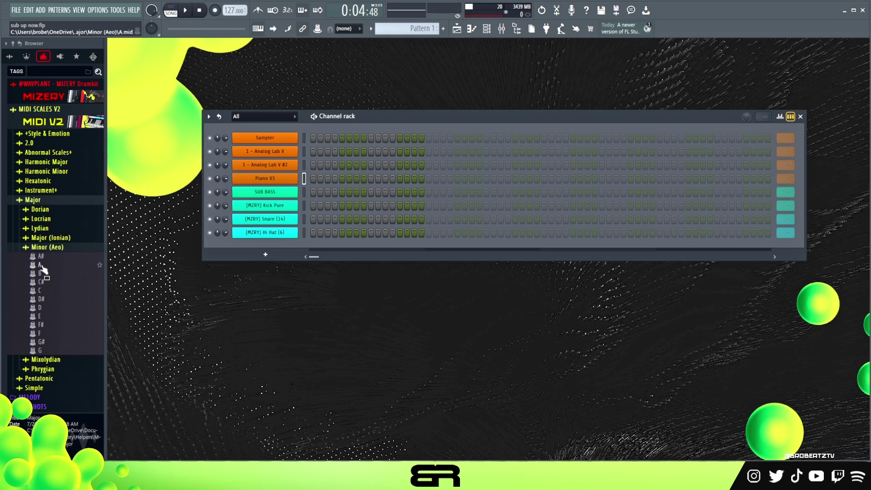
drag(42, 267, 286, 133)
right_click(286, 140)
click(318, 160)
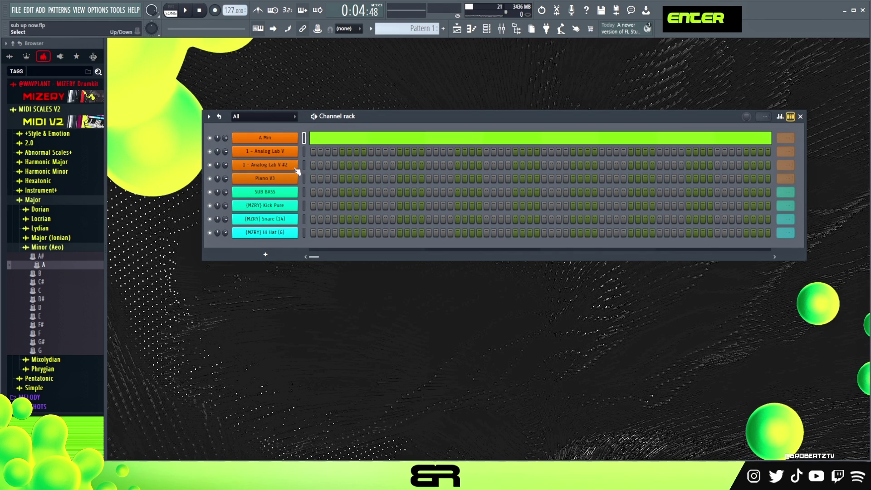
- Open the piano roll for the Piano V3 channel
right_click(295, 177)
click(325, 178)
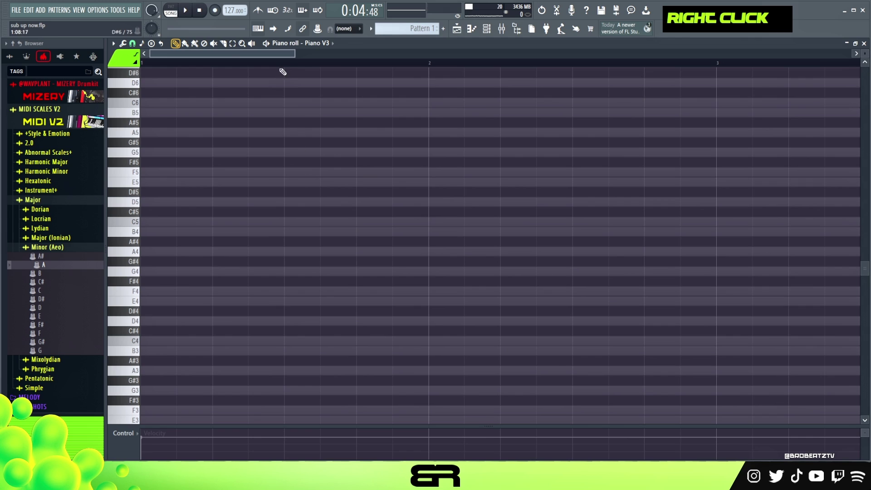
drag(864, 54, 864, 40)
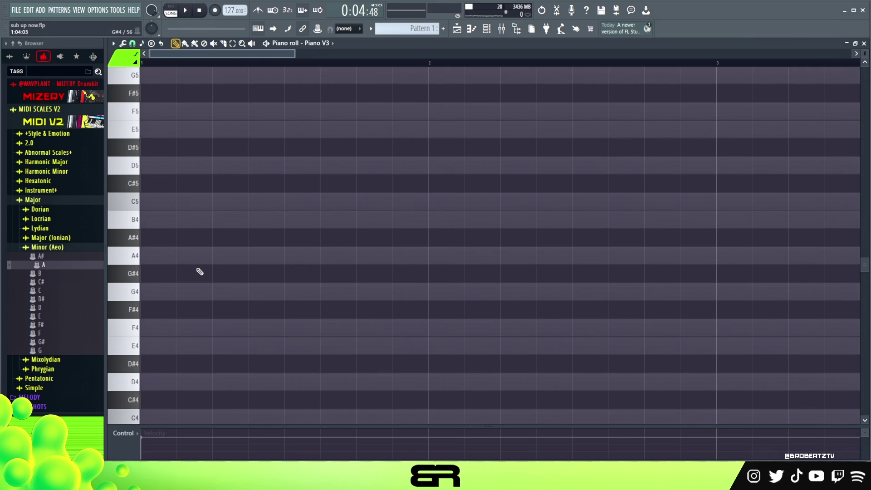
- Build a one-bar chord of F4, A4 and C5 in bar 1 from a drawn A4 note and its copies
mouse_move(185, 258)
mouse_down()
mouse_move(163, 255)
mouse_move(364, 257)
mouse_up()
ctrl+click(210, 261)
key(shift+d)
shift+drag(193, 256, 192, 328)
ctrl+click(198, 259)
shift+drag(189, 258, 184, 201)
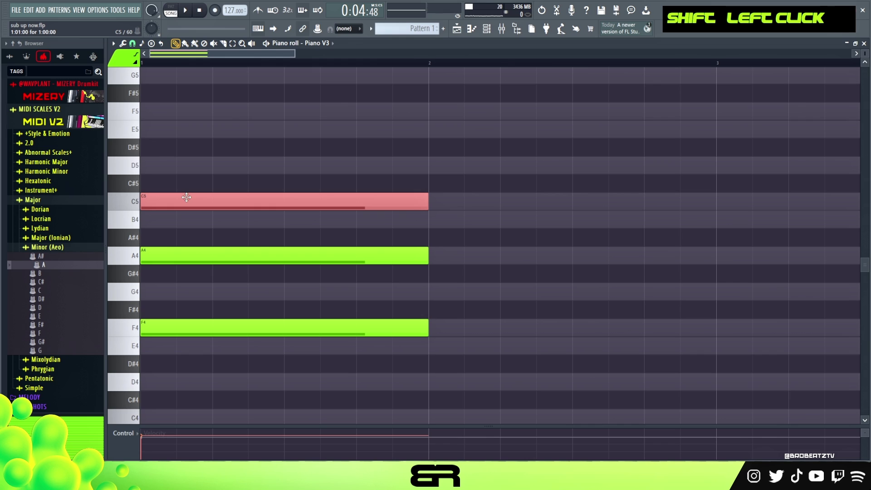
shift+drag(202, 201, 196, 136)
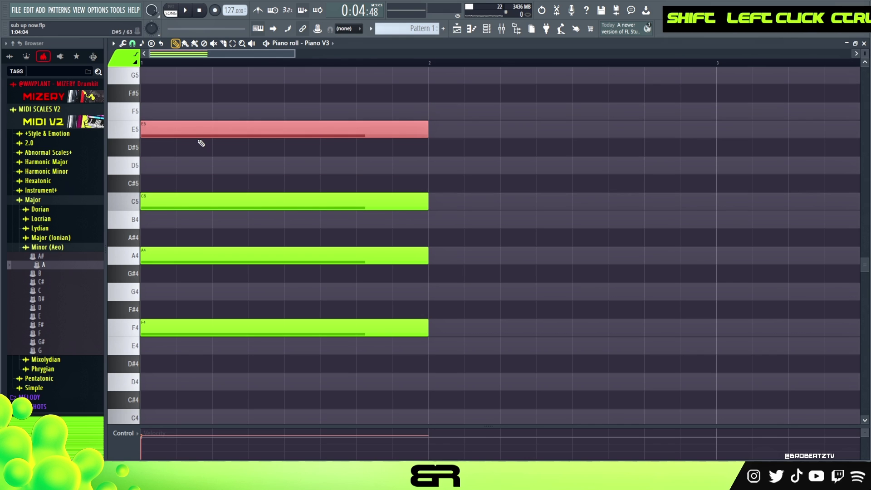
right_click(227, 130)
- Copy the A4 note into bar 2 and add a duplicate of it seven semitones higher on E5
shift+drag(334, 257, 600, 262)
shift+drag(573, 258, 529, 258)
key(shift+Up)
key(shift+Up)
key(shift+Up)
key(shift+Up)
key(shift+Up)
key(shift+Up)
key(shift+Up)
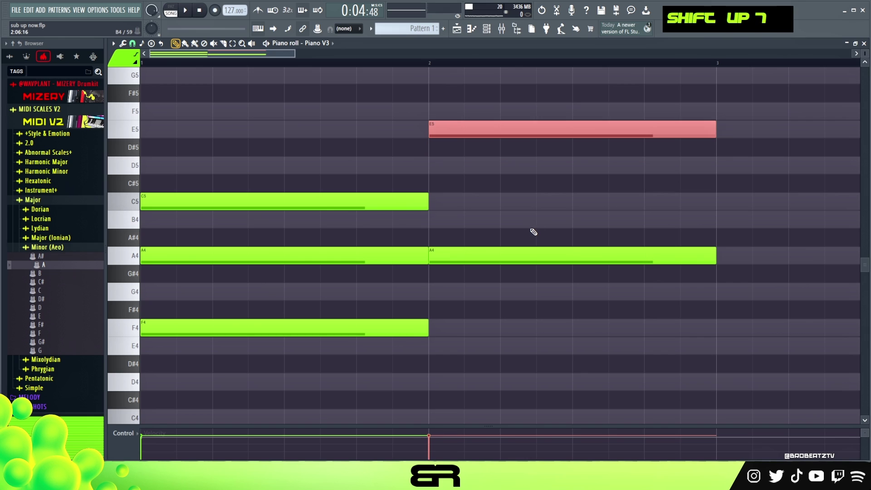
- Move the E5 note from bar 2 to the start of bar 1 and delete the A4 note in bar 2
right_click(538, 224)
drag(466, 127, 142, 130)
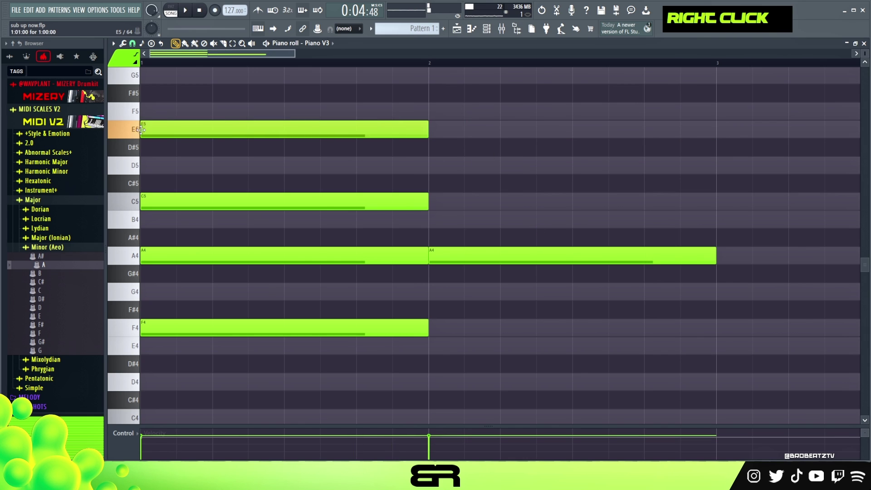
right_click(581, 249)
- Move the F4 note from bar 1 to the start of bar 2 and play the pattern
ctrl+click(171, 326)
drag(171, 326, 460, 322)
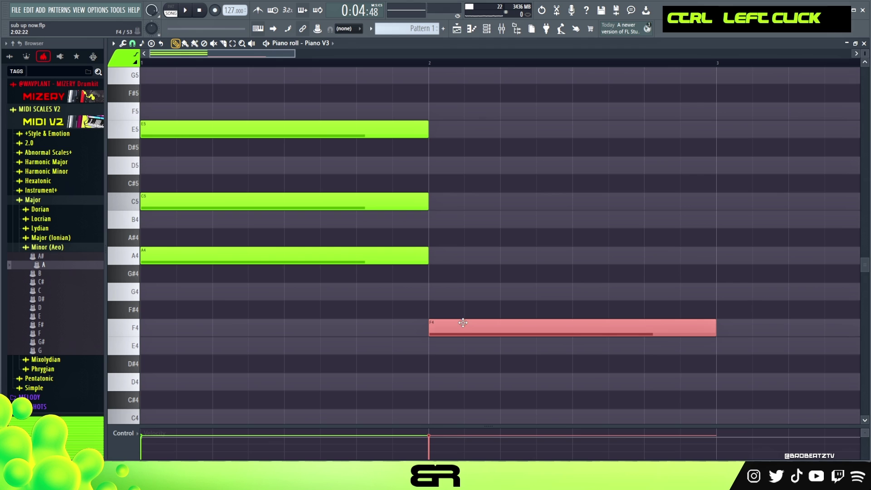
right_click(468, 313)
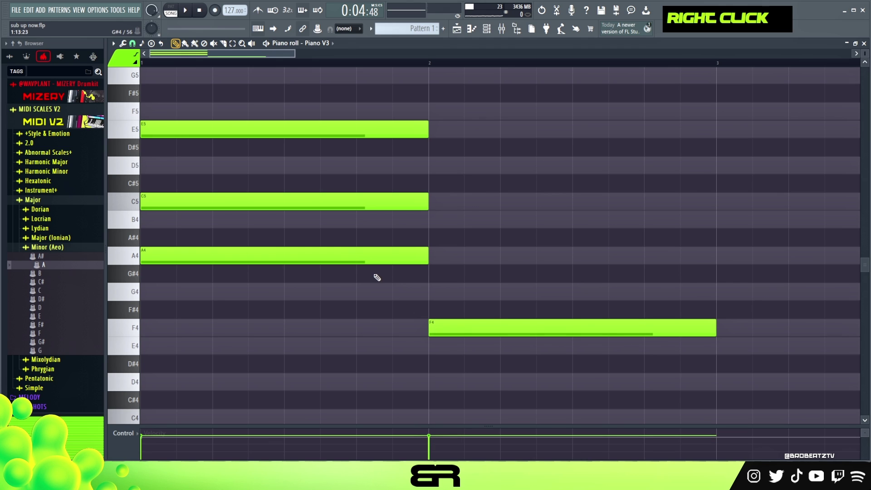
key(space)
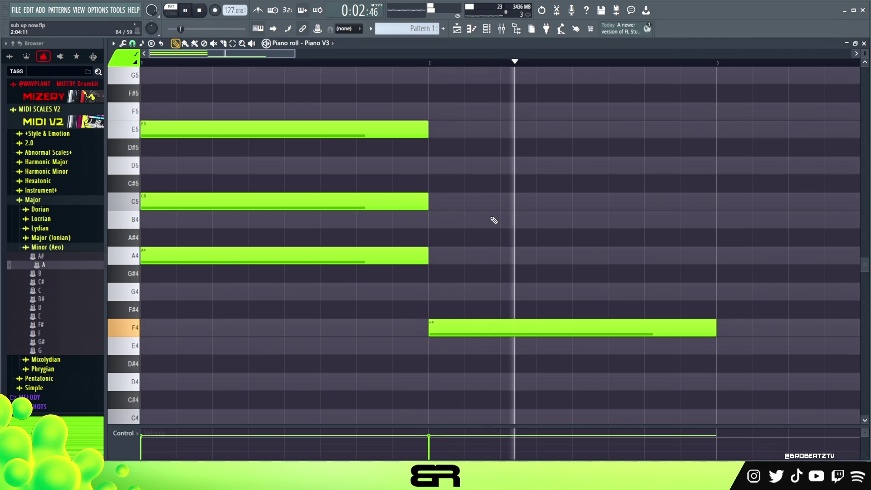
key(space)
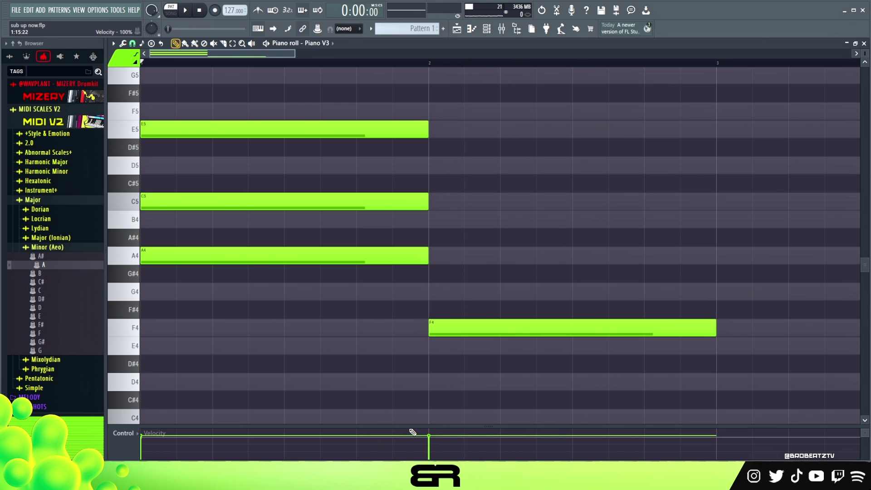
- Enlarge the control lane and try lowering the velocity of the C5 note
mouse_move(417, 416)
mouse_down()
mouse_move(432, 401)
mouse_move(432, 414)
mouse_up()
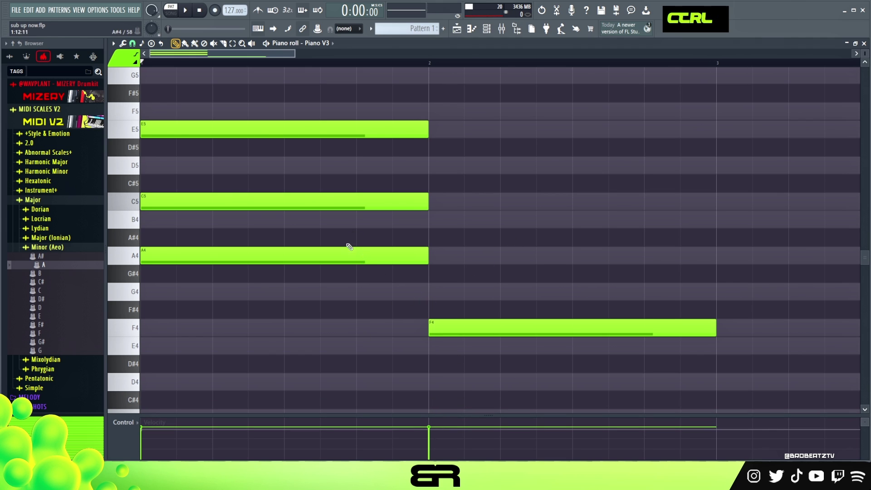
ctrl+click(214, 198)
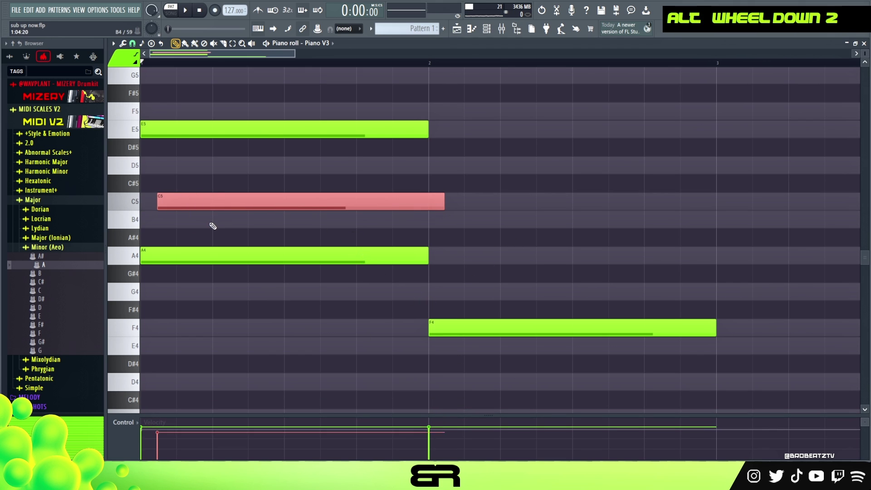
ctrl+click(223, 208)
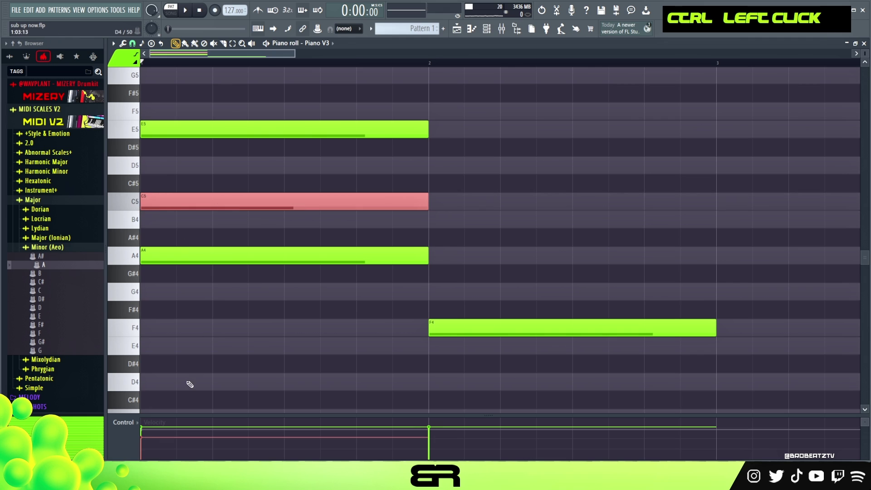
right_click(228, 166)
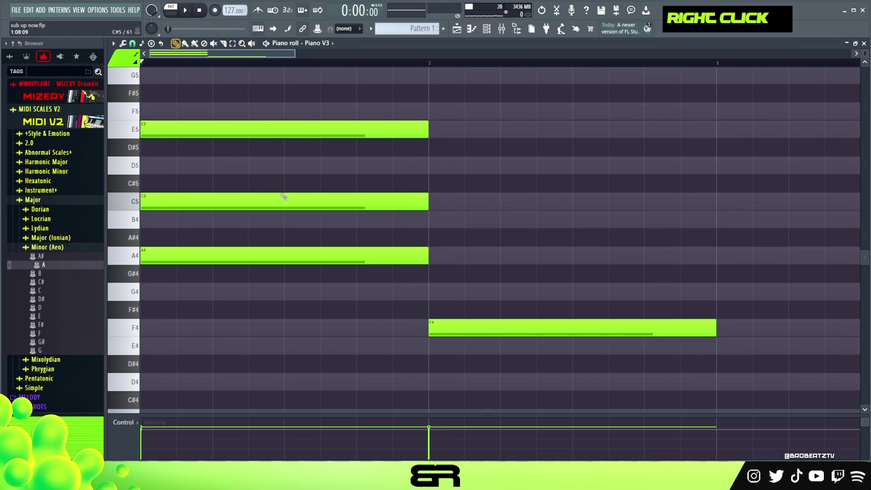
- Start the E5 note two steps later, shorten the C5 note to a length of 0:04:04, and audition the pattern
scroll(351, 213, up, 1)
drag(421, 258, 205, 255)
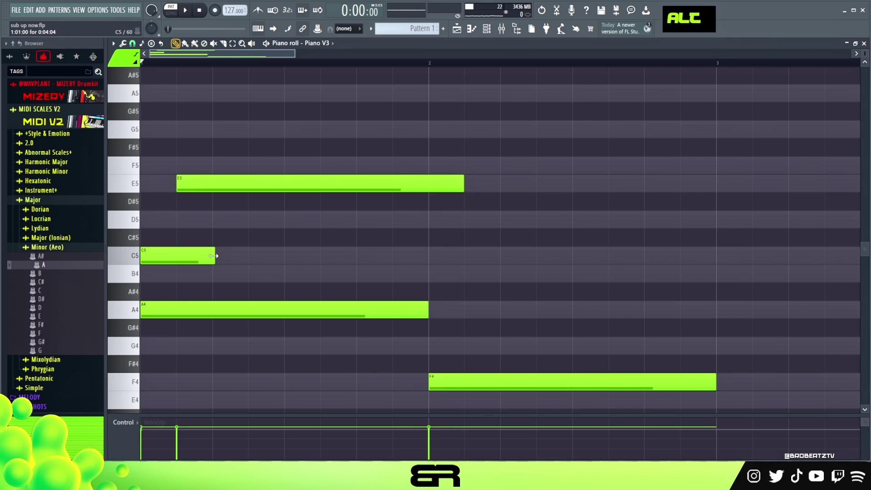
key(space)
key(space)
key(space)
key(space)
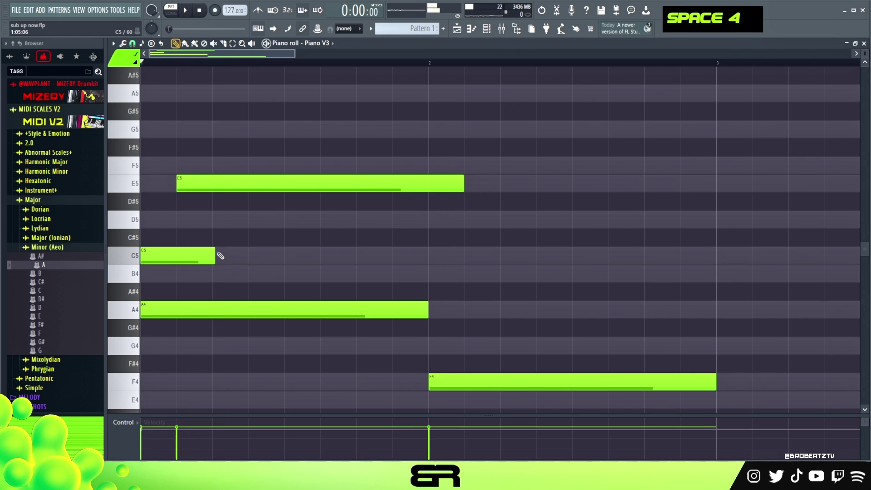
- Place one-bar D5 and B4 notes on step 5 of bar 1 and transpose both up an octave
ctrl+drag(204, 177, 182, 312)
ctrl+click(234, 244)
click(221, 218)
click(218, 268)
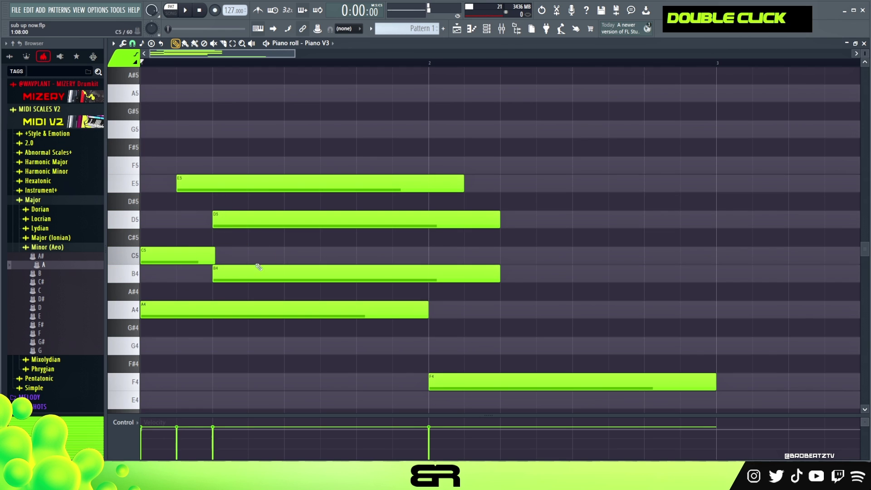
ctrl+drag(242, 227, 278, 286)
key(ctrl+Up)
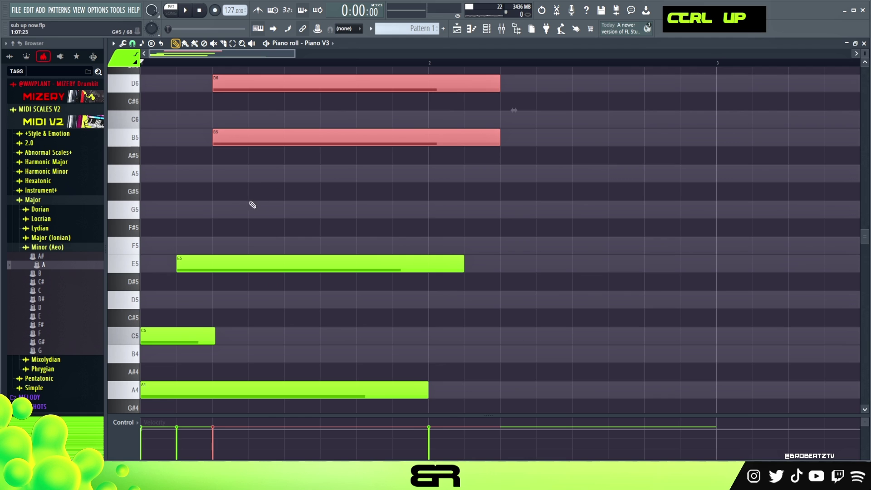
right_click(253, 205)
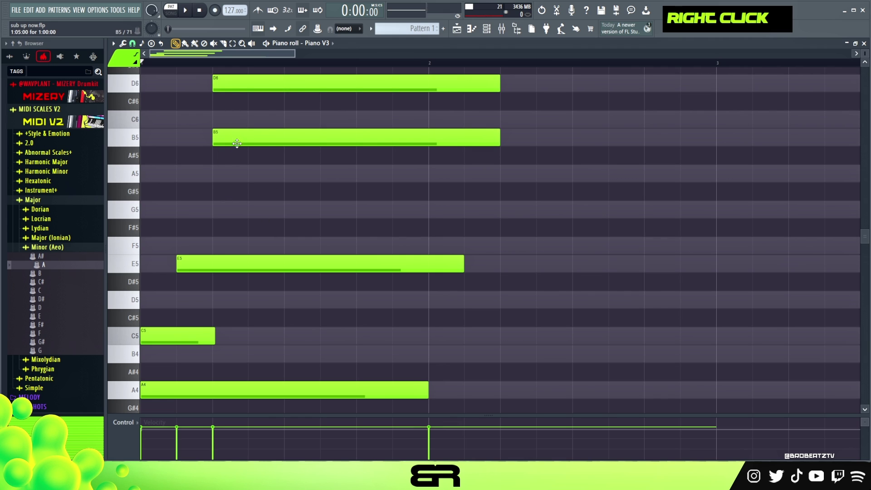
- Delete the D6 note, keeping the B5 note, and audition the pattern
ctrl+drag(207, 133, 275, 155)
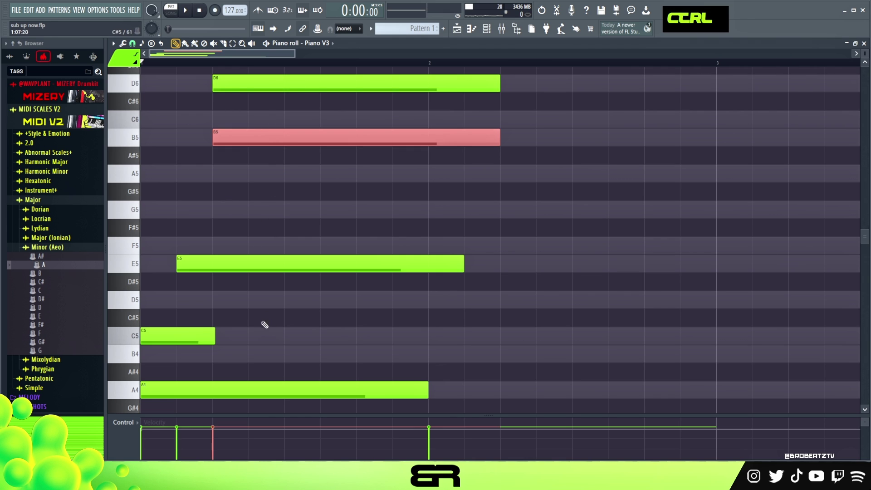
scroll(212, 329, down, 5)
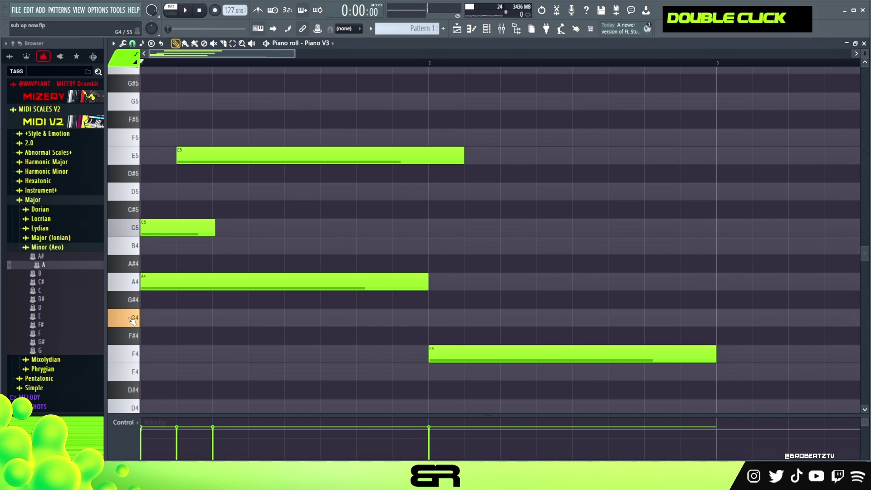
scroll(212, 246, up, 6)
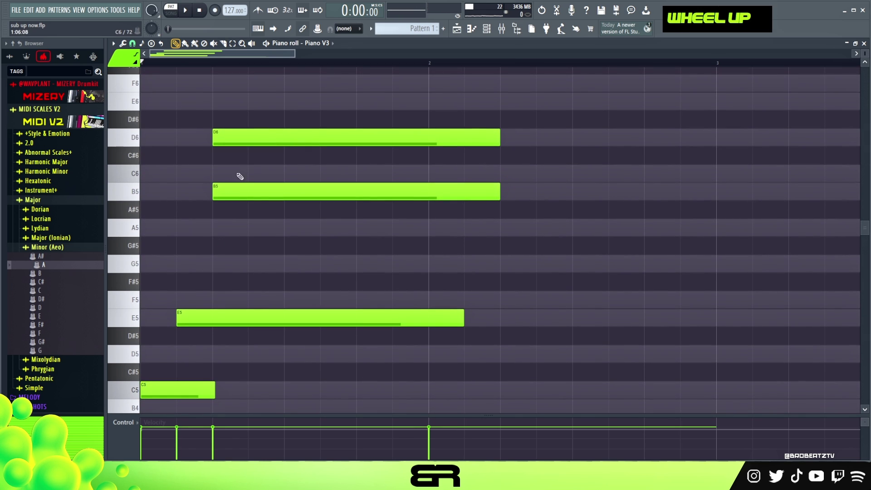
right_click(276, 136)
key(space)
scroll(263, 194, down, 1)
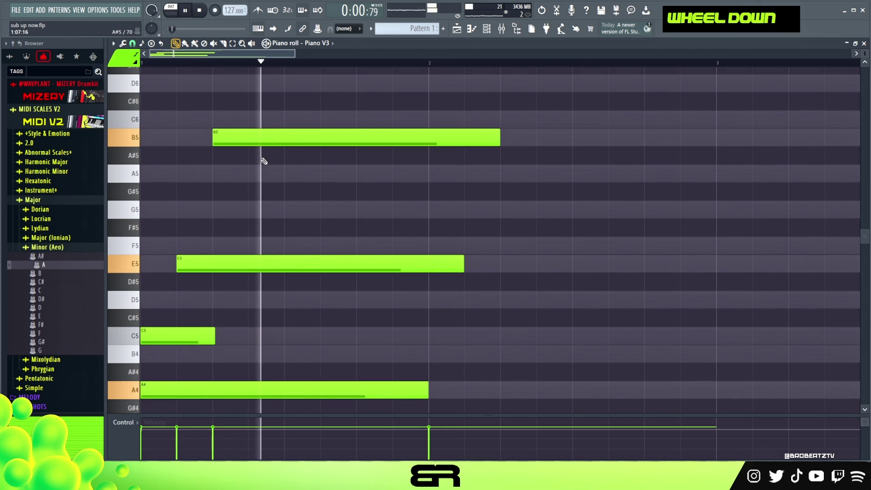
key(space)
- Move the B5 note to the start of bar 1 and replay the opening chord
drag(263, 139, 190, 139)
key(space)
key(space)
key(space)
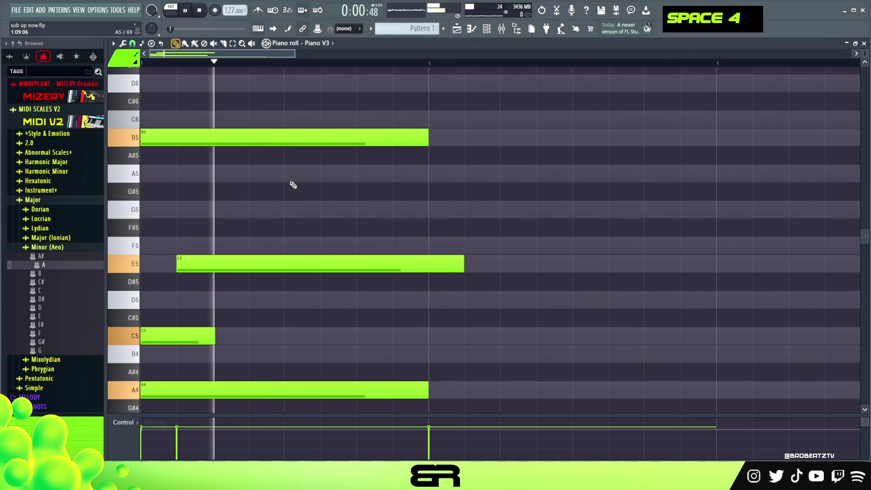
key(space)
key(space)
key(space)
key(space)
key(space)
- Copy the B5 note to G5 at 1:13:00 and shorten the copy to end just before bar 2
ctrl+click(191, 140)
drag(191, 140, 405, 219)
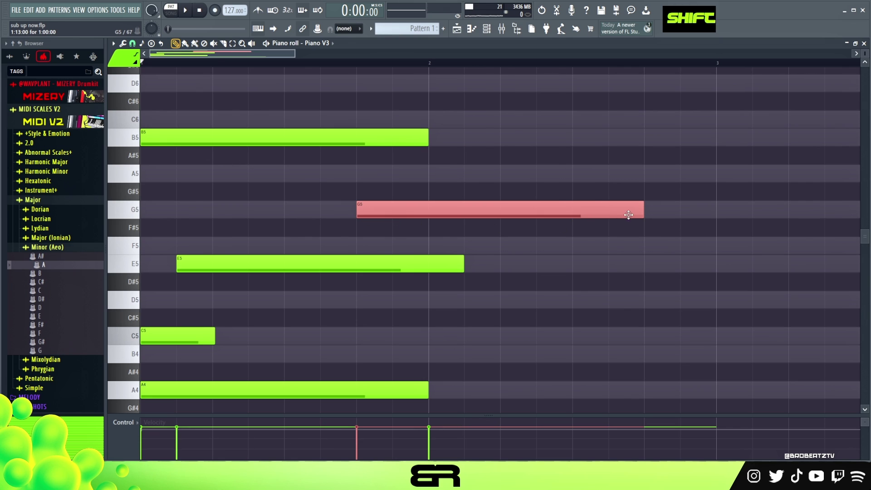
drag(645, 215, 512, 215)
right_click(589, 216)
key(ctrl+z)
right_click(699, 212)
drag(645, 212, 459, 220)
- Shorten the E5, A4 and B5 notes in bar 1 to end shortly after beat 4 begins, and replay the pattern
drag(463, 260, 374, 266)
scroll(411, 326, down, 3)
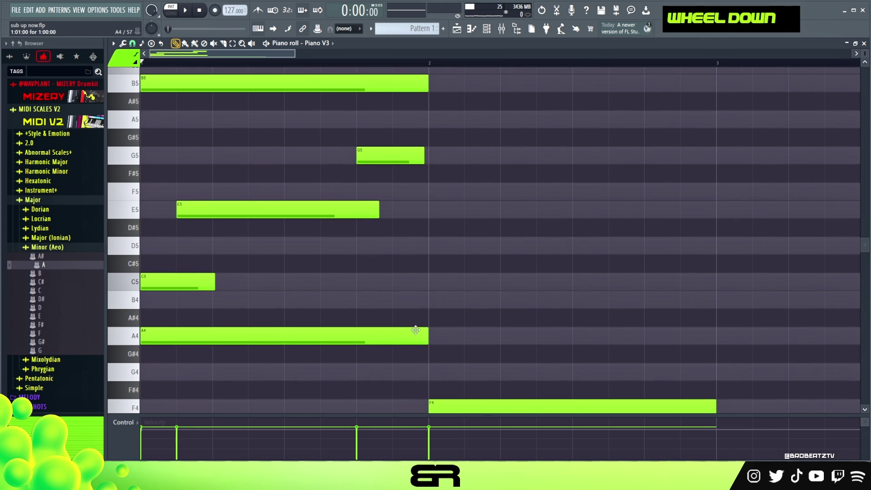
drag(428, 336, 379, 338)
key(space)
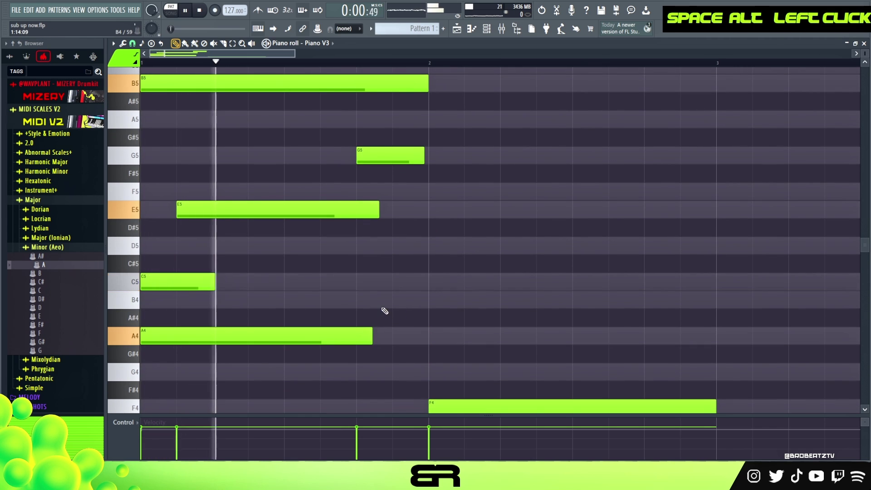
drag(426, 88, 366, 88)
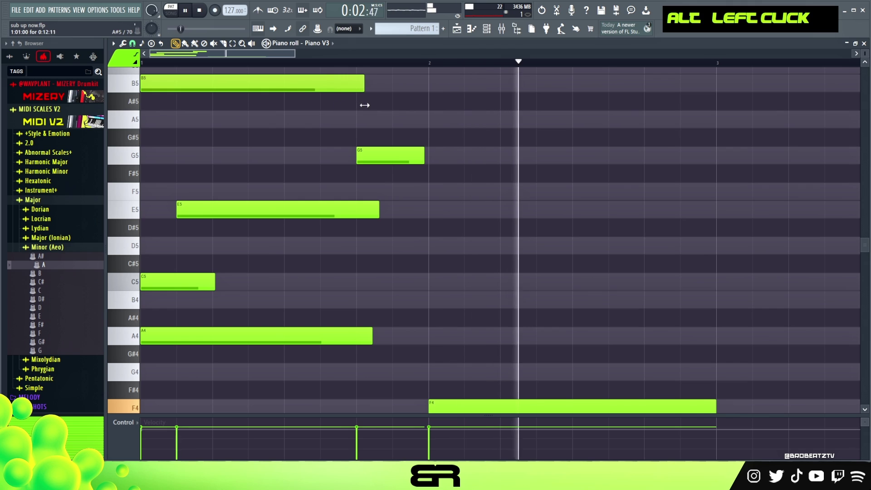
key(space)
key(space)
key(space)
- Copy the C5 and E5 notes from bar 1 into bar 2, starting at steps 3 and 7
ctrl+click(170, 283)
drag(174, 281, 499, 277)
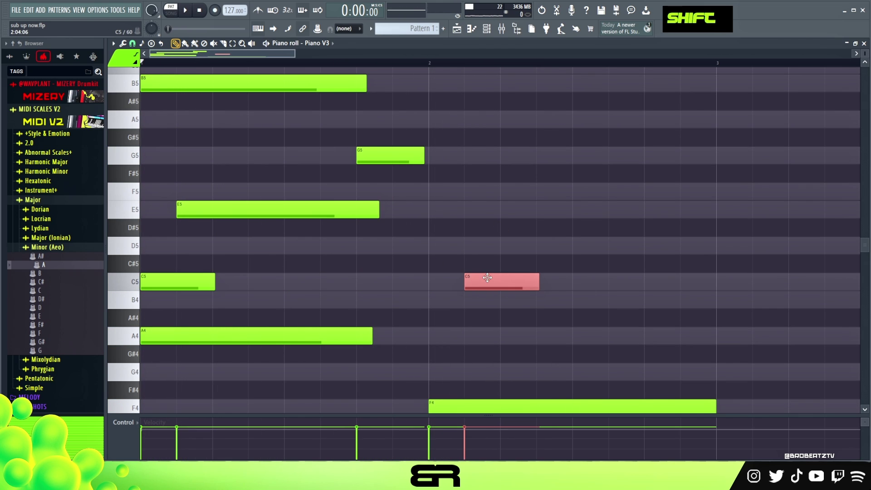
ctrl+click(305, 209)
drag(254, 206, 583, 196)
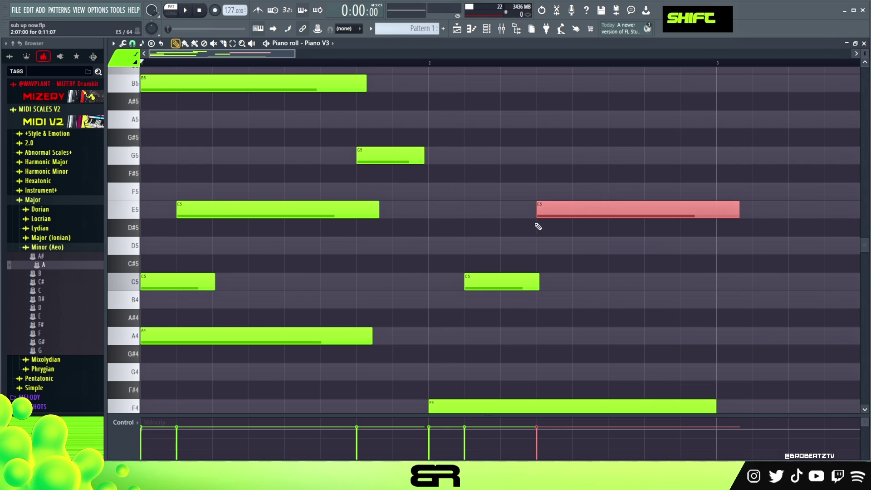
right_click(583, 247)
- During playback, lengthen bar 2's C5 note and shorten its E5 note so both end shortly after beat 4 begins
key(space)
drag(538, 281, 652, 283)
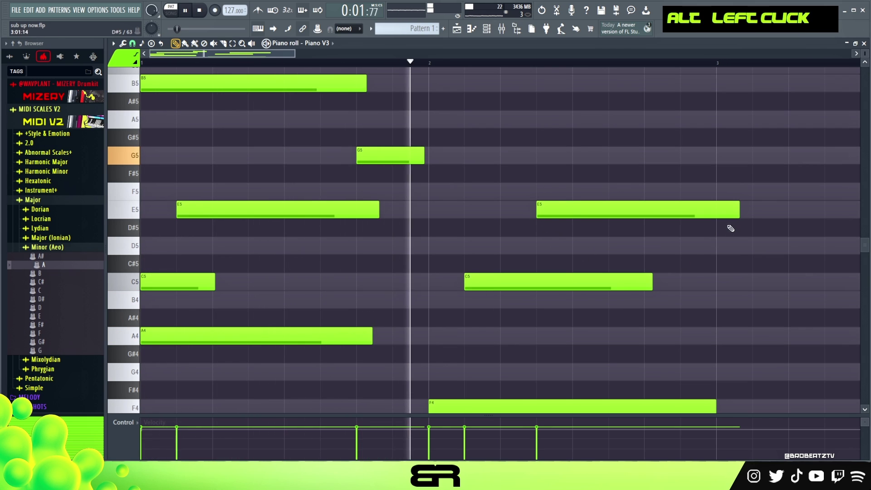
drag(738, 210, 661, 210)
key(space)
- Copy the B5 note from bar 1 to the start of bar 2
scroll(494, 217, up, 3)
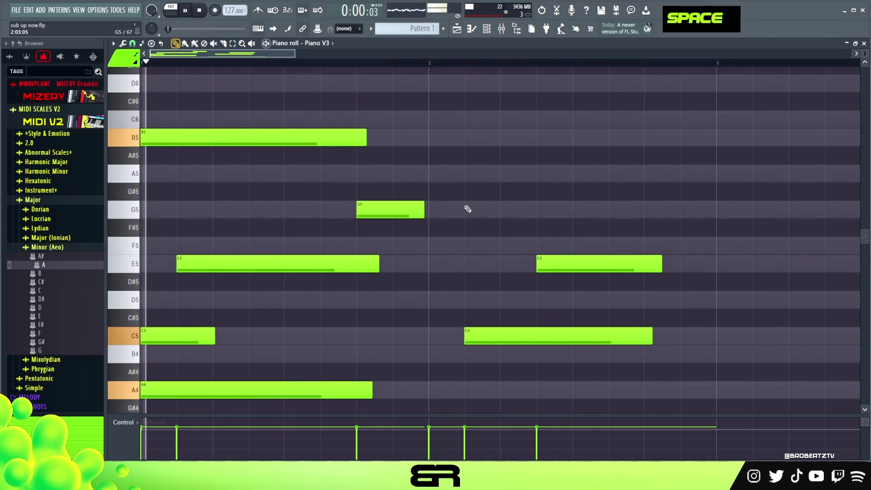
ctrl+click(223, 136)
drag(222, 136, 510, 136)
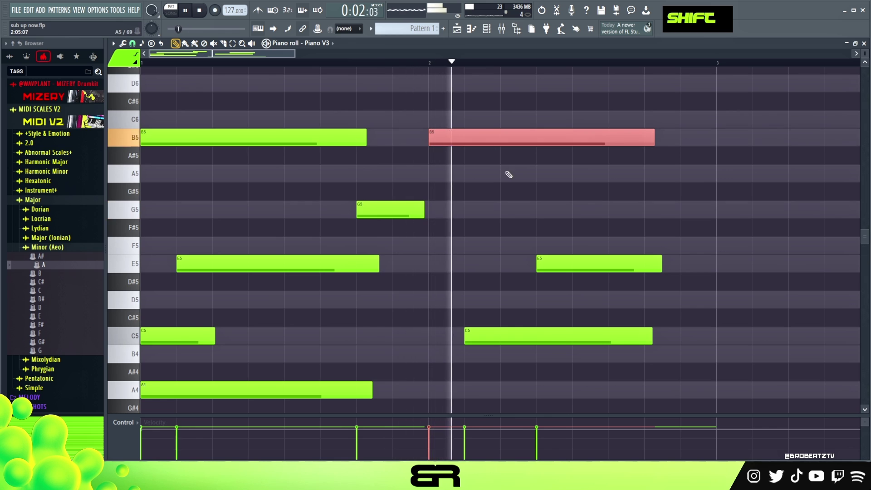
- Replay the two bars to check the B5 note copied to the start of bar 2
scroll(508, 178, down, 4)
key(space)
key(space)
scroll(522, 187, up, 2)
right_click(527, 182)
scroll(527, 174, up, 1)
scroll(529, 175, up, 1)
key(space)
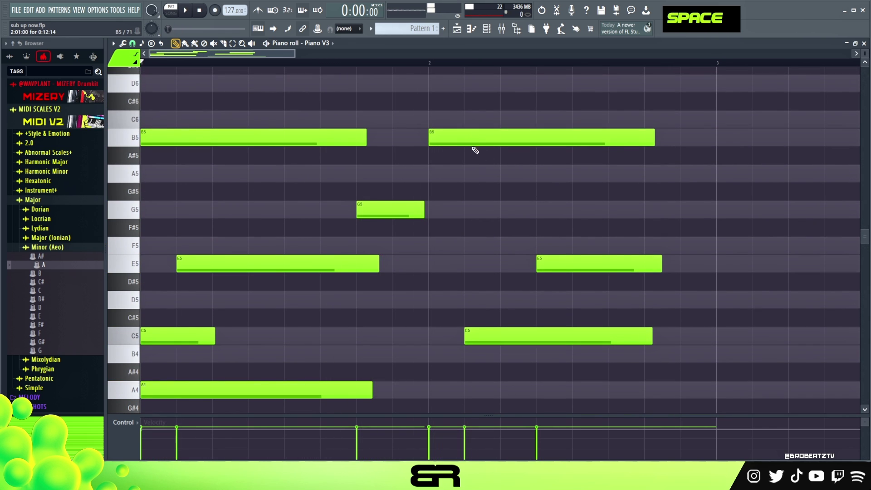
- Move bar 2's B5 note down to A5 and replay the pattern
scroll(459, 209, down, 4)
scroll(460, 233, up, 6)
drag(463, 193, 465, 232)
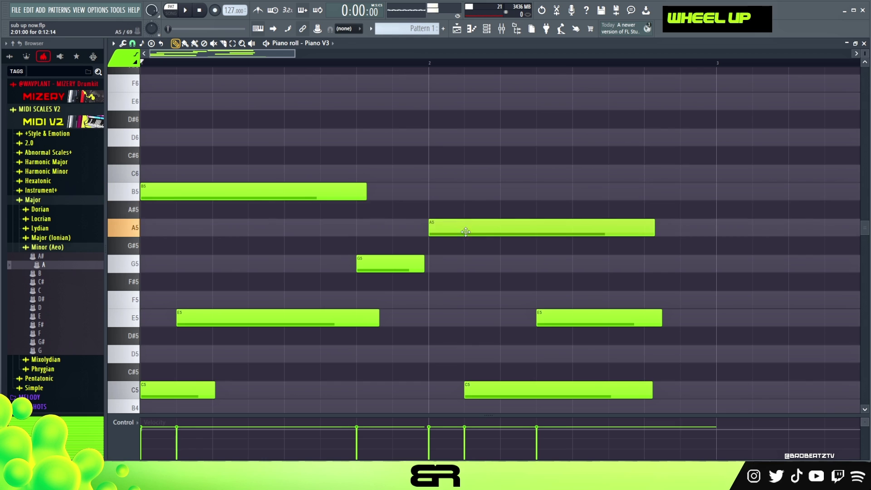
scroll(467, 234, down, 2)
key(space)
key(space)
- Add an F4 note spanning the whole of bar 2 and play the pattern
drag(864, 54, 864, 58)
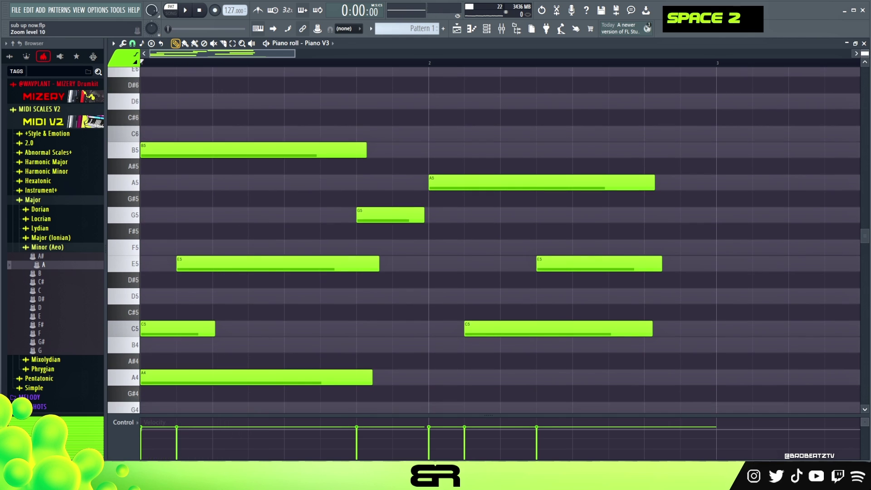
scroll(771, 130, down, 4)
scroll(771, 132, up, 2)
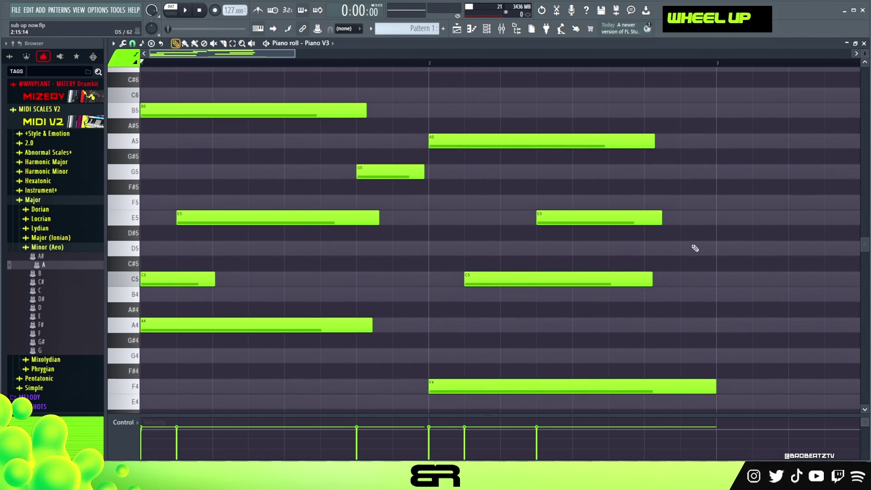
key(space)
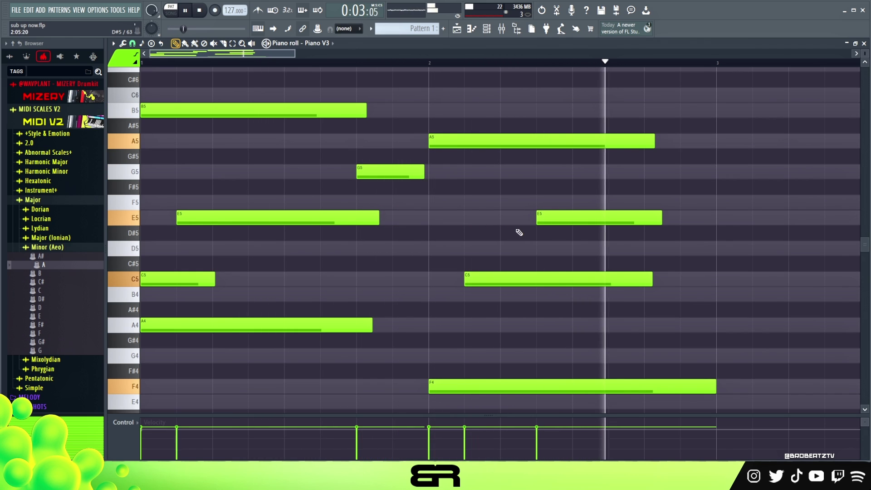
key(space)
key(space)
key(space)
- Shorten bar 2's F4 note to end shortly after beat 4 begins and replay the pattern
drag(714, 386, 675, 388)
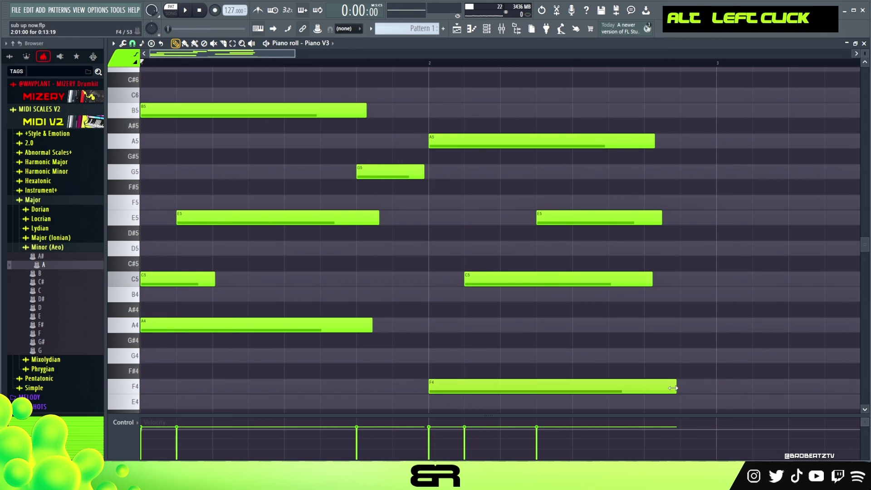
key(space)
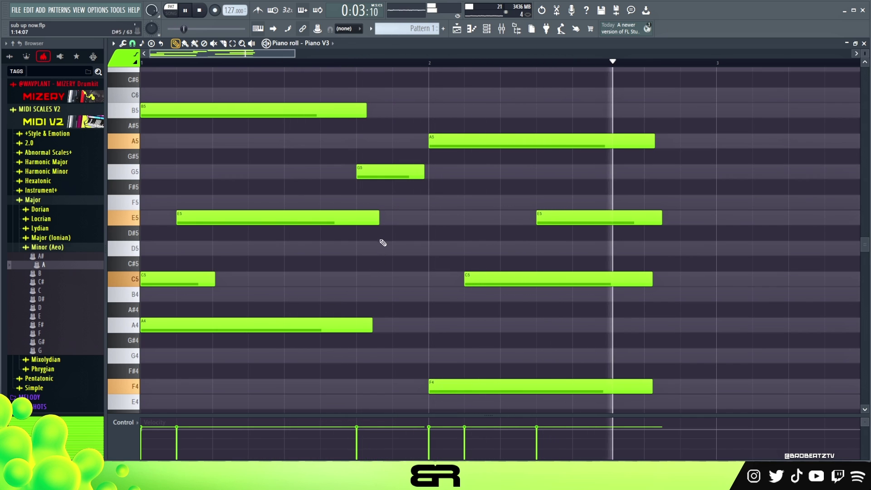
key(space)
key(space)
- Shorten bar 1's G5 note and nudge its start slightly later, replaying the pattern
drag(415, 176, 439, 222)
scroll(438, 222, down, 1)
right_click(440, 226)
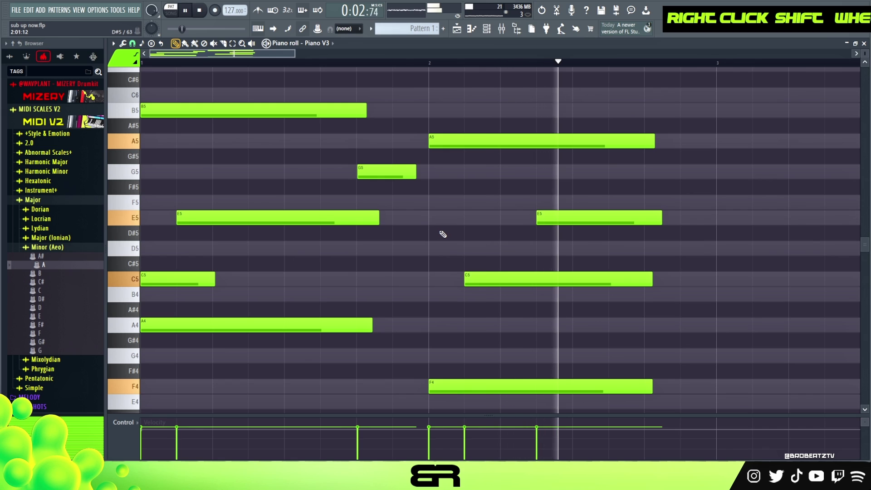
key(space)
key(space)
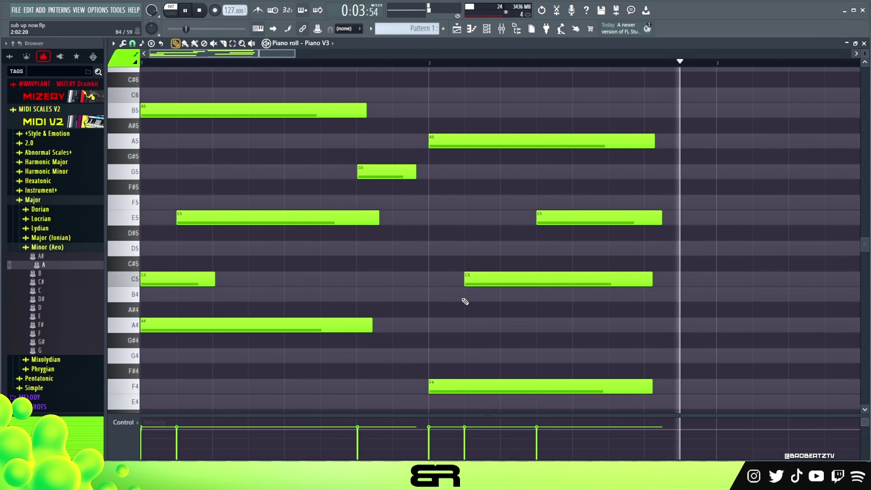
key(space)
- Copy all notes of bars 1 and 2 into bars 3 and 4
key(ctrl+a)
drag(169, 280, 733, 286)
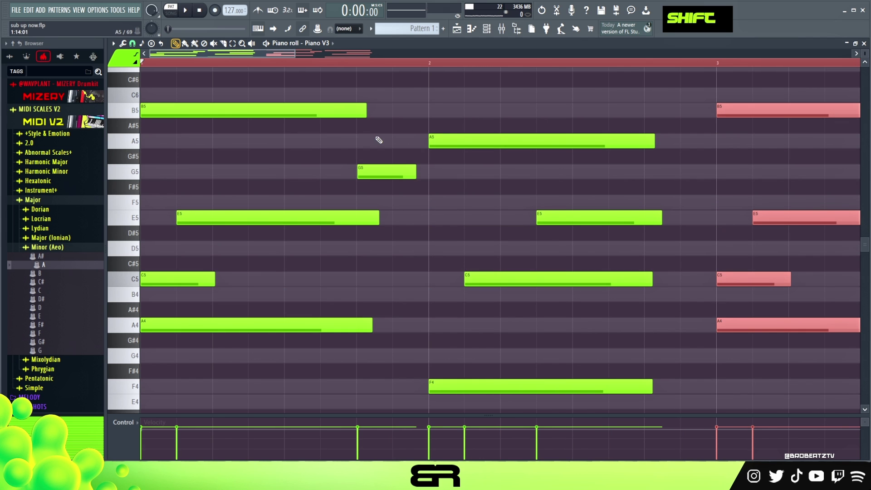
drag(297, 53, 414, 78)
right_click(375, 112)
double_click(226, 66)
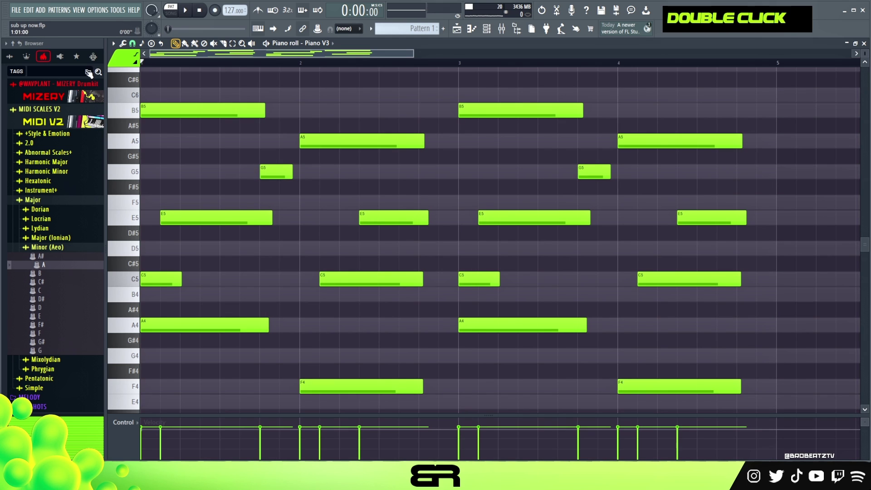
- Move bar 3's C5 note to start on beat 2 and shorten its A4 note to end just after beat 2 begins
key(space)
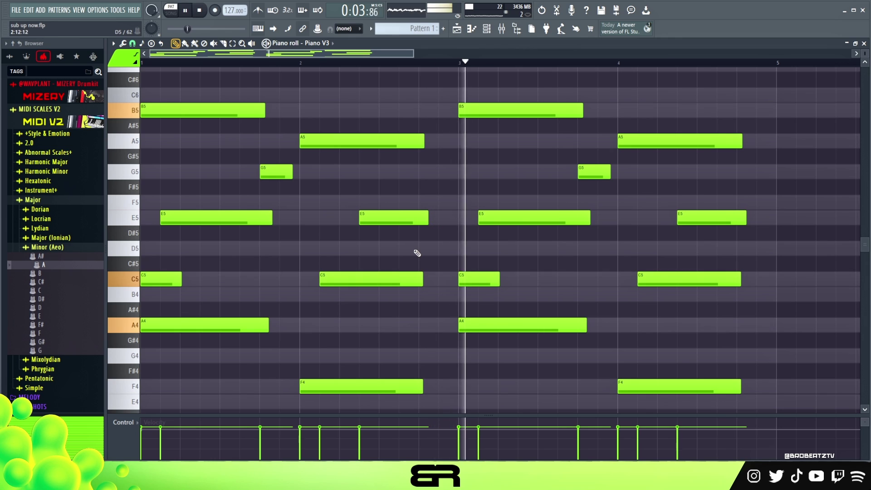
key(space)
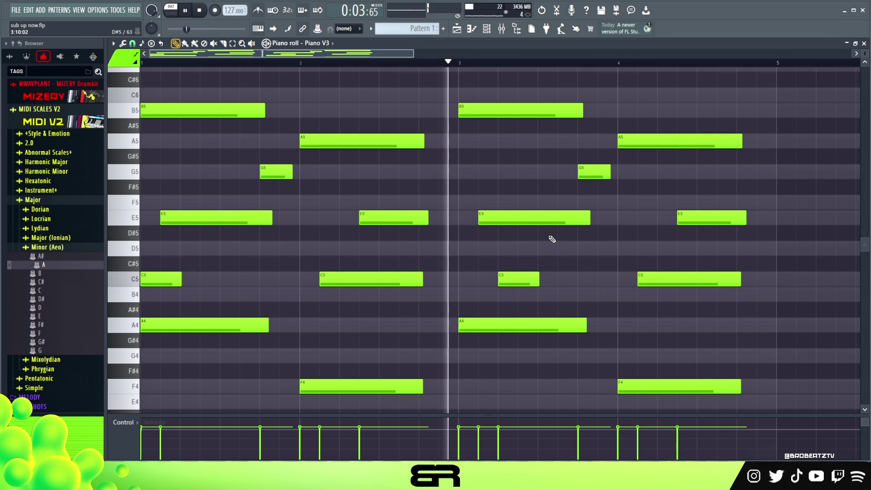
key(space)
key(space)
drag(581, 324, 503, 324)
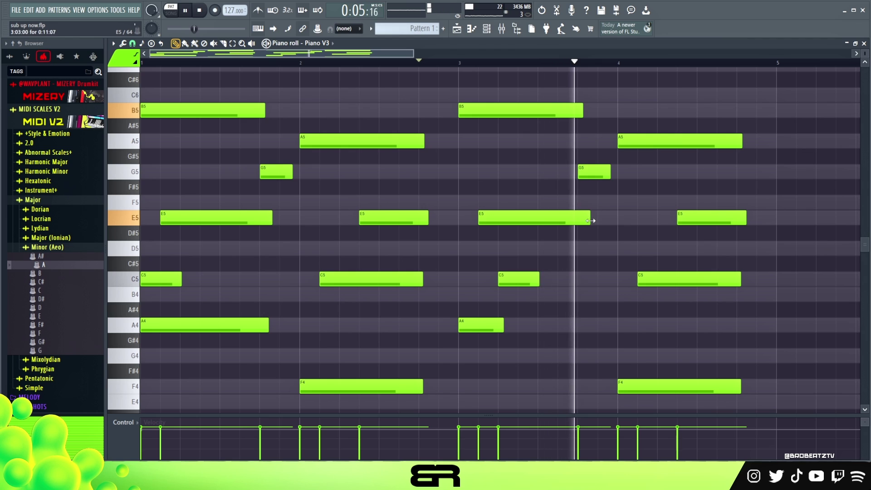
- Move bar 3's G5 note down to E5 at step 15 and shorten it to about 1.5 steps
key(space)
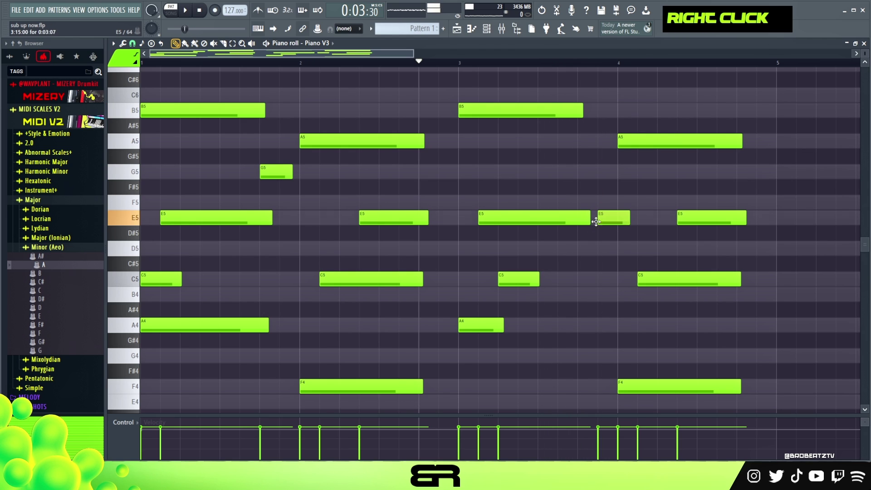
key(space)
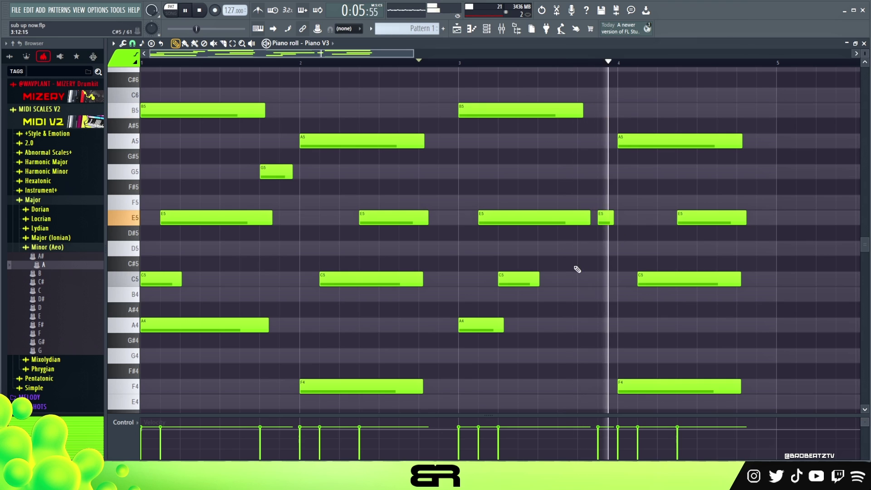
key(space)
- Lengthen bar 3's C5 note to the middle of beat 3 and trim its long E5 note to end shortly after beat 4 begins
drag(539, 280, 565, 280)
key(space)
drag(590, 223, 582, 223)
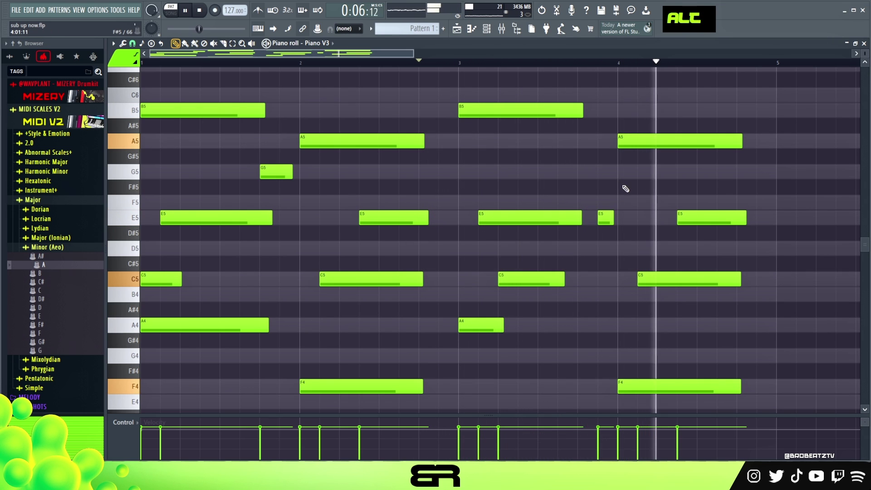
key(space)
key(space)
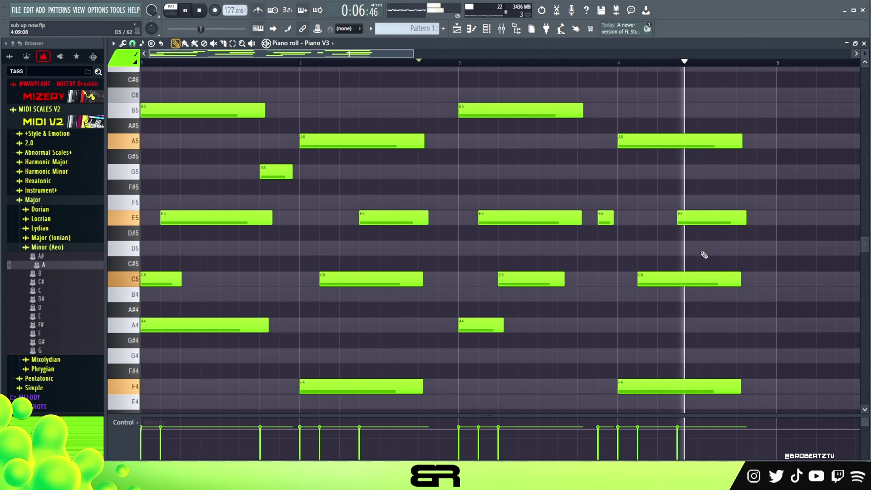
- Add a D5 note at step 13 of bar 4, lasting about four steps
key(space)
right_click(758, 253)
key(space)
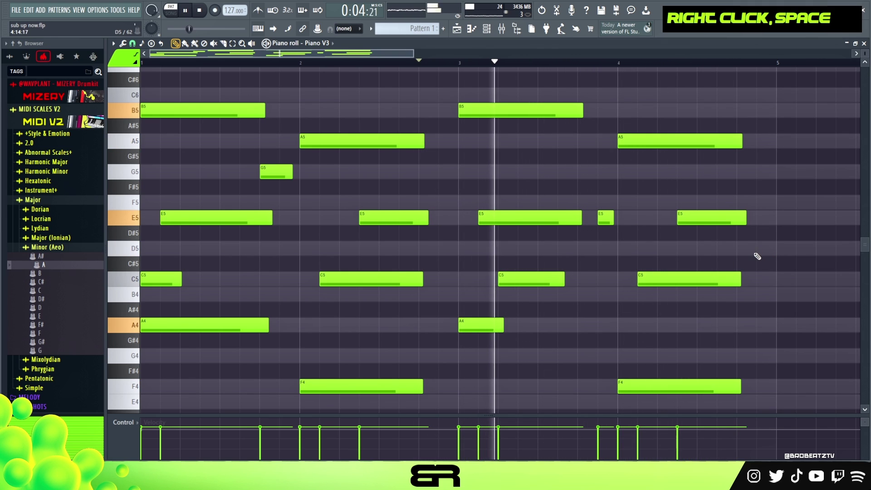
click(755, 252)
drag(835, 254, 774, 253)
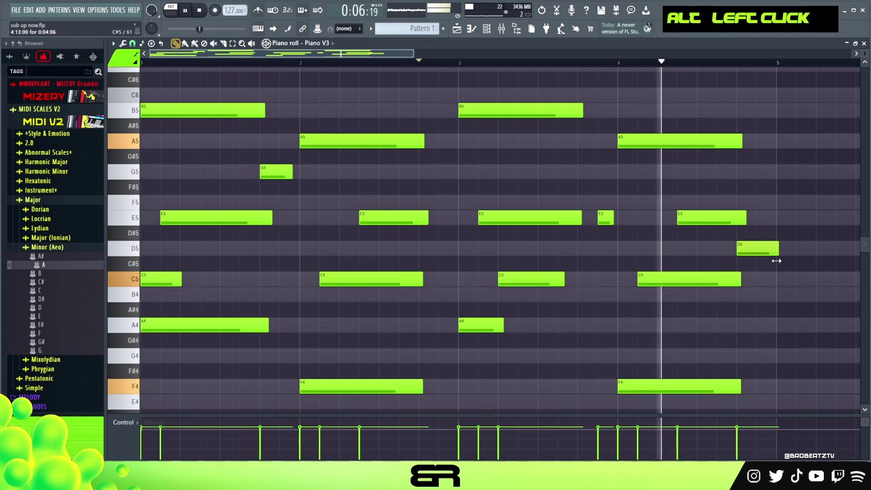
- Shorten bar 4's C5 note to end around beat 3, trim its E5 and D5 notes slightly, and replay the pattern
right_click(768, 286)
key(space)
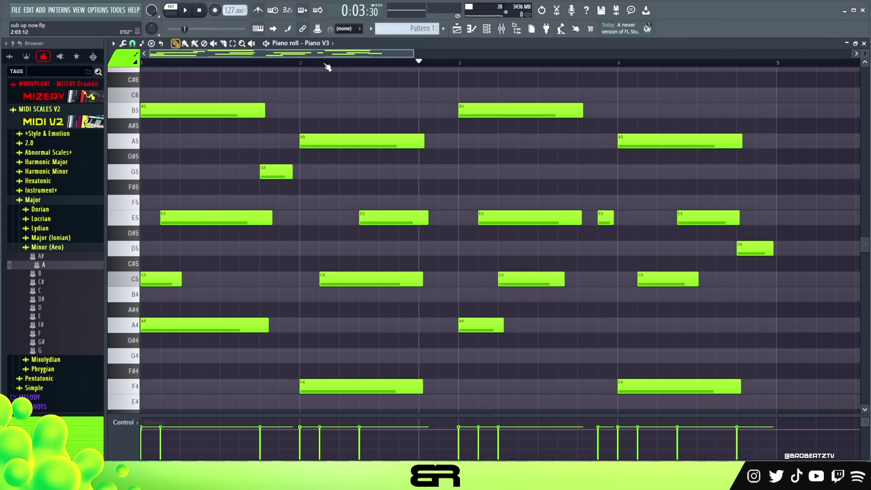
key(space)
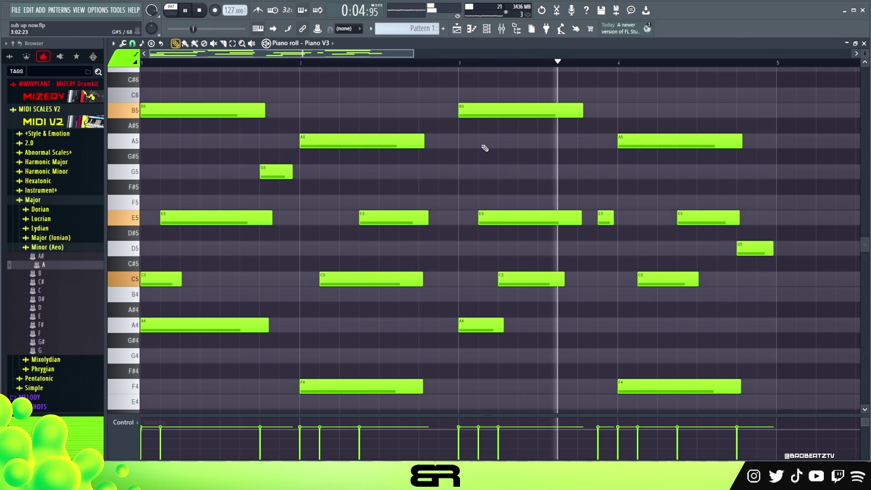
- Nudge bar 3's B5 note slightly later during playback
ctrl+click(490, 110)
scroll(497, 141, down, 1)
right_click(507, 174)
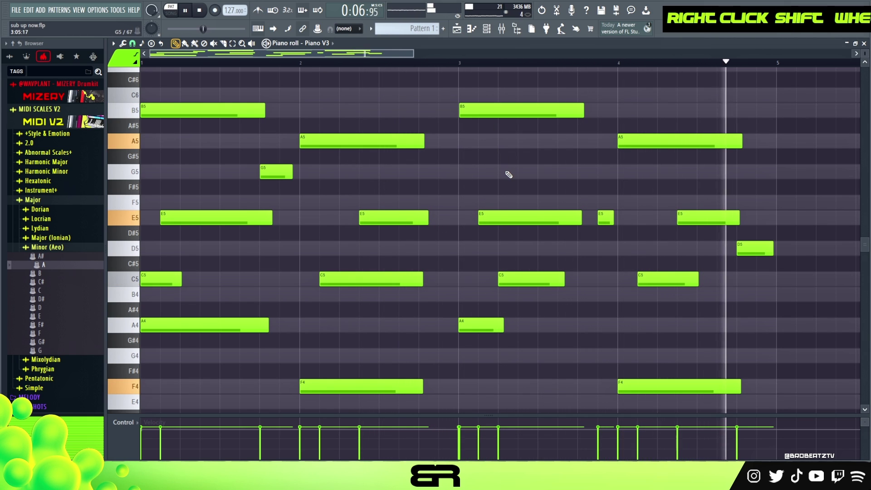
key(space)
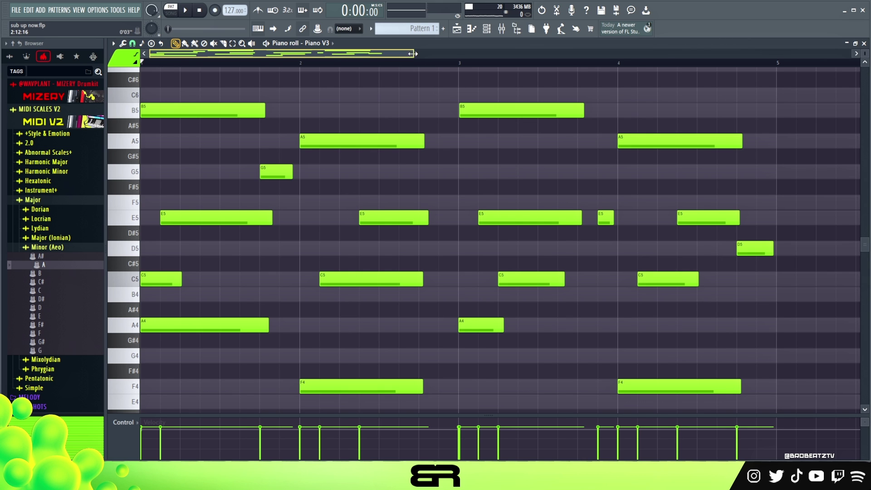
- Duplicate the four-bar melody into bars 5 to 8
drag(412, 54, 631, 53)
scroll(290, 151, up, 3)
scroll(334, 189, down, 5)
scroll(647, 179, up, 2)
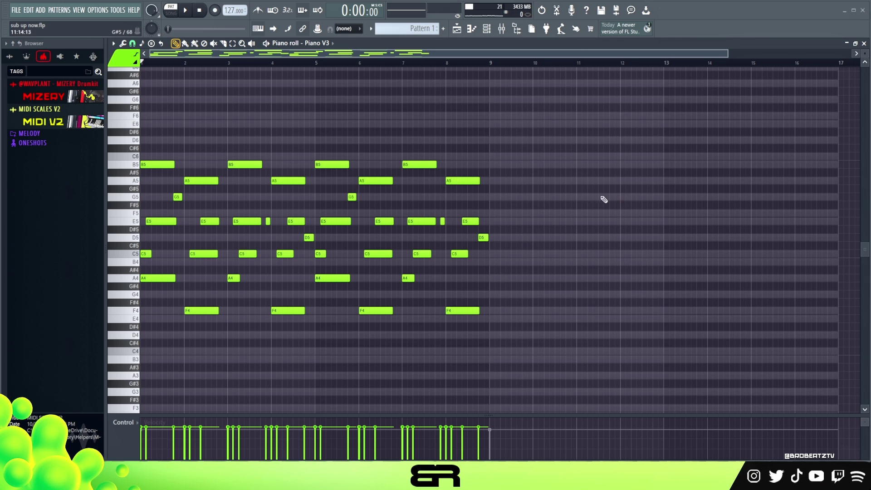
- Transpose all notes down one octave
key(ctrl+a)
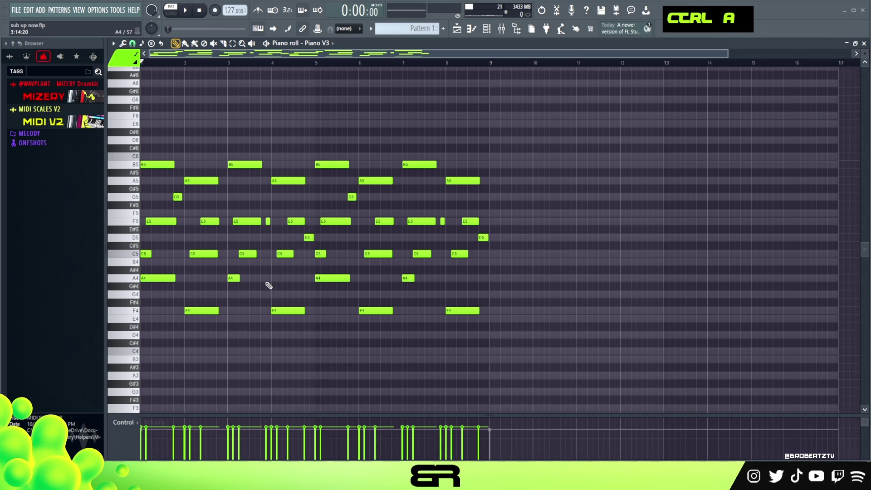
right_click(539, 173)
key(ctrl+a)
key(ctrl+Down)
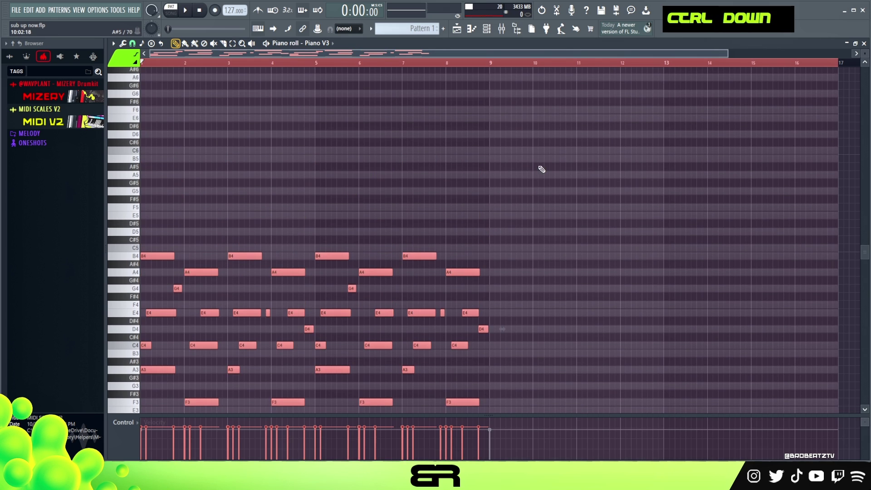
- Copy the A3 and F3 notes from bars 1 and 2 to the starts of bars 9 and 10, shortened to about five steps
scroll(519, 151, down, 1)
scroll(520, 151, down, 1)
scroll(511, 182, down, 1)
drag(155, 284, 219, 349)
drag(157, 298, 506, 302)
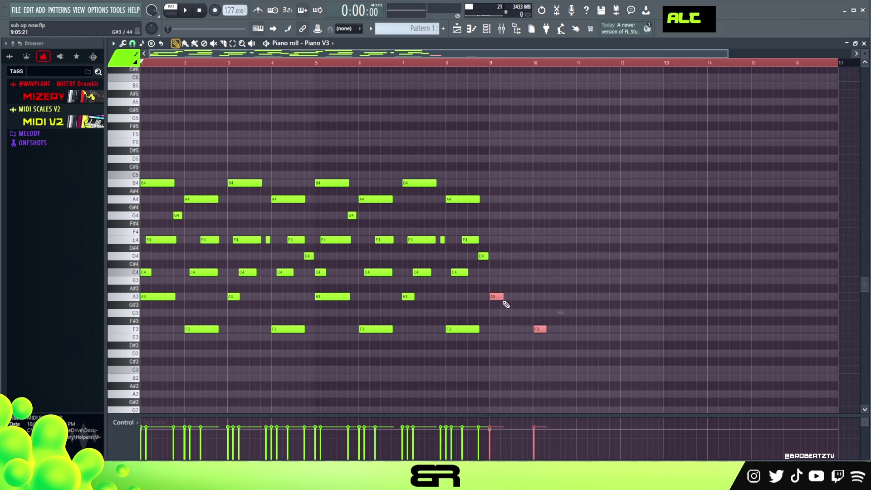
- Duplicate the short A3 and F3 notes to step 7 of bars 9 and 10
scroll(529, 68, up, 3)
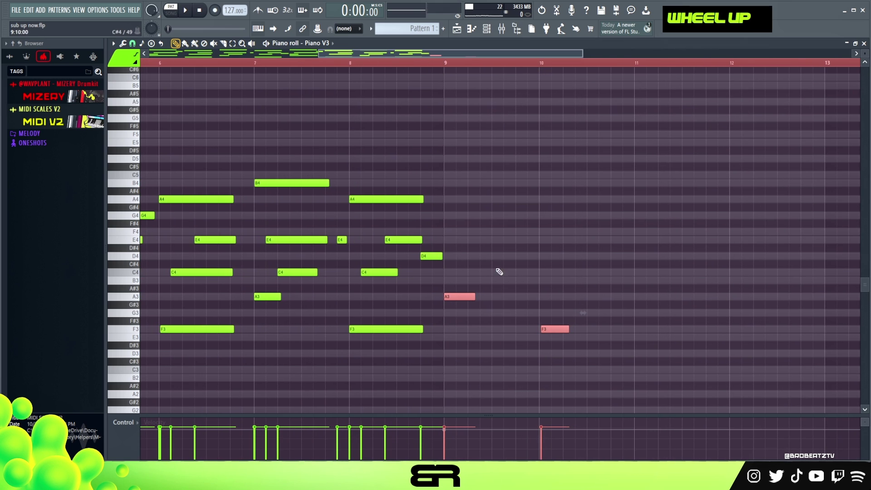
mouse_move(460, 297)
mouse_down()
mouse_move(492, 298)
mouse_move(460, 307)
mouse_up()
right_click(495, 330)
right_click(496, 315)
shift+click(502, 299)
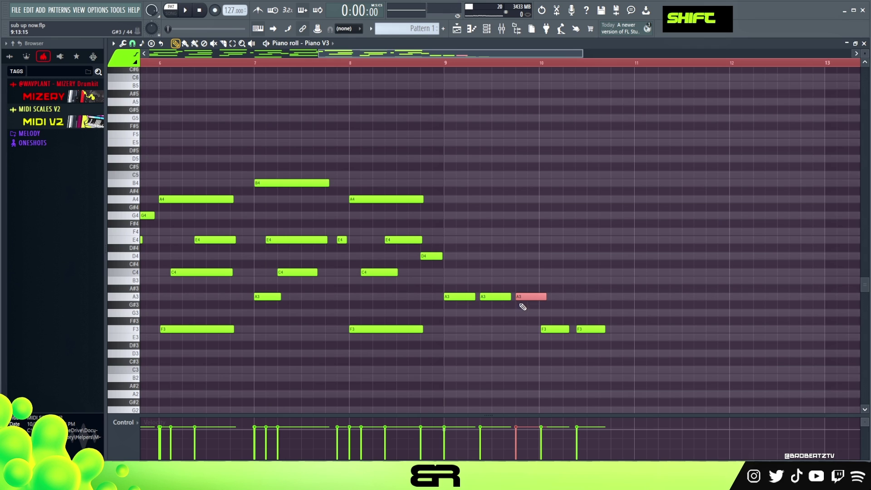
right_click(522, 307)
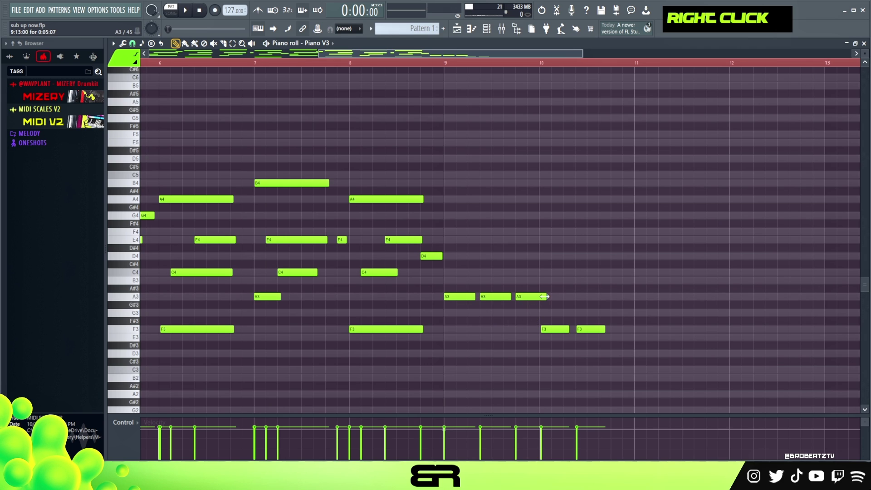
key(ctrl)
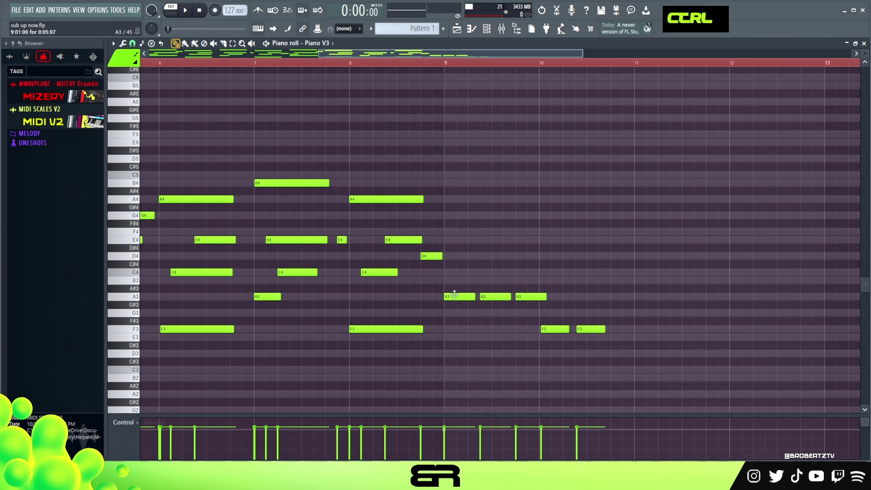
ctrl+click(454, 296)
drag(457, 297, 577, 297)
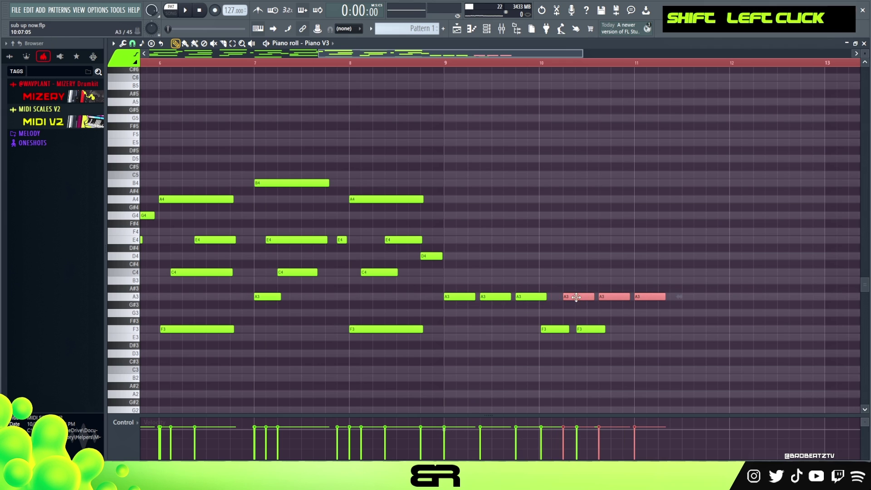
right_click(555, 306)
right_click(640, 296)
drag(642, 288, 656, 314)
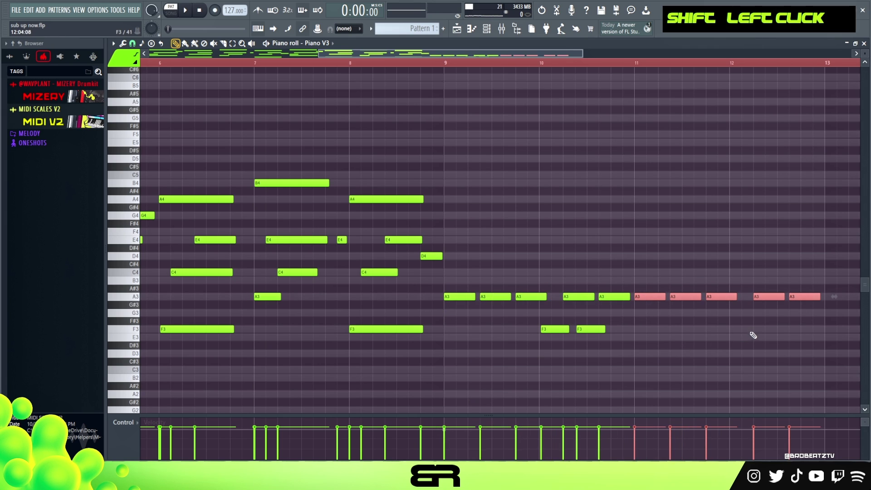
right_click(802, 298)
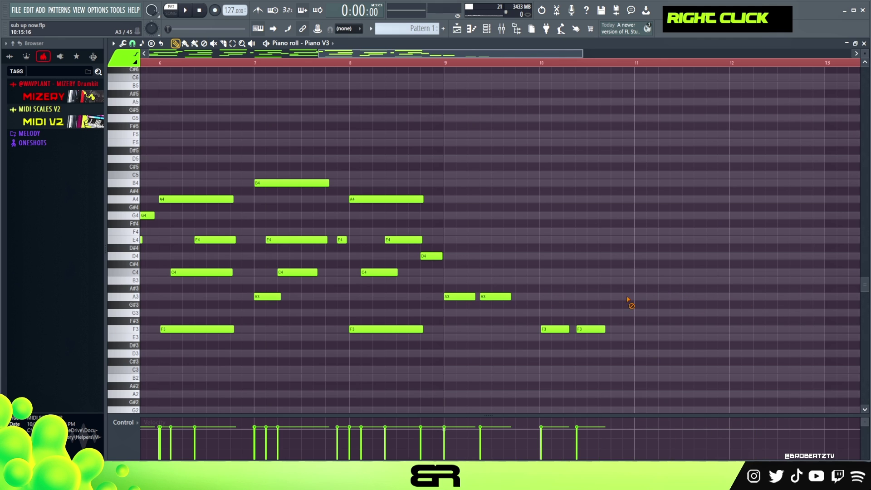
- Copy the first A3 and F3 of bars 9 and 10 down an octave, lengthening the bass copies to about twelve steps
drag(445, 280, 608, 355)
right_click(613, 365)
ctrl+shift+click(464, 297)
ctrl+shift+click(563, 329)
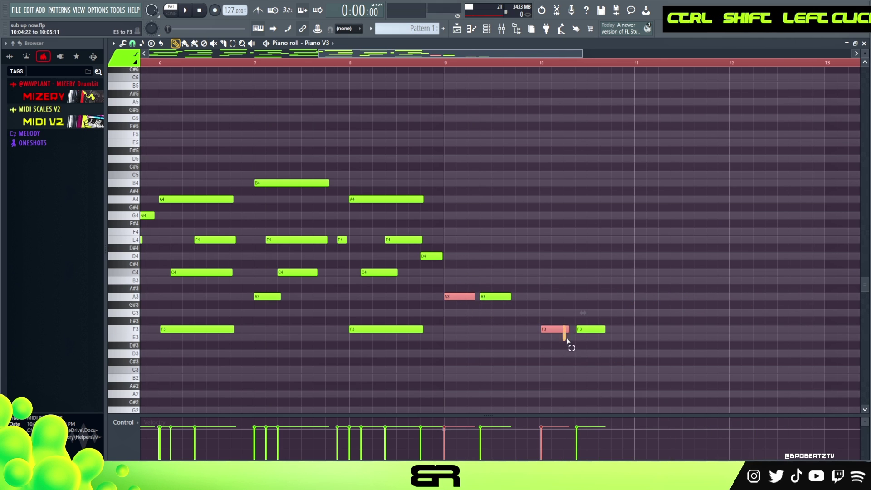
key(ctrl+Down)
drag(474, 369, 512, 376)
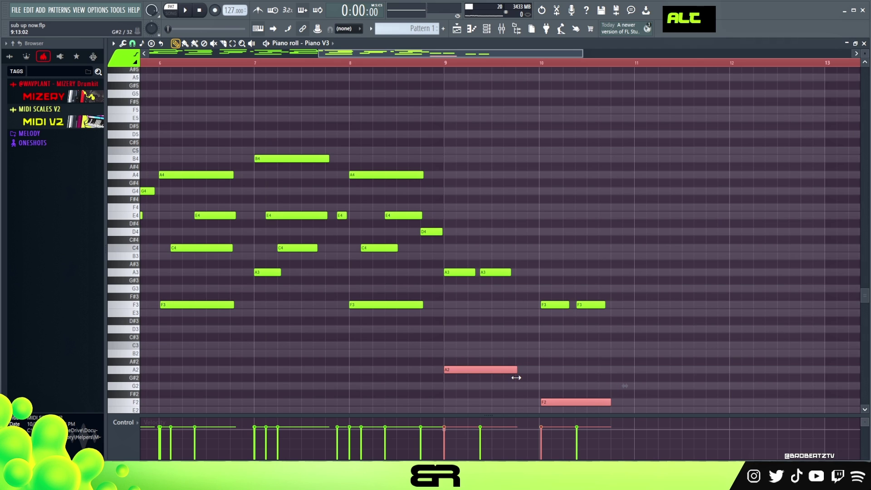
- Lengthen the second A3 and F3 notes in bars 9 and 10 until they end together with the bass notes
right_click(525, 334)
ctrl+click(495, 272)
ctrl+shift+click(587, 304)
drag(604, 304, 611, 306)
key(space)
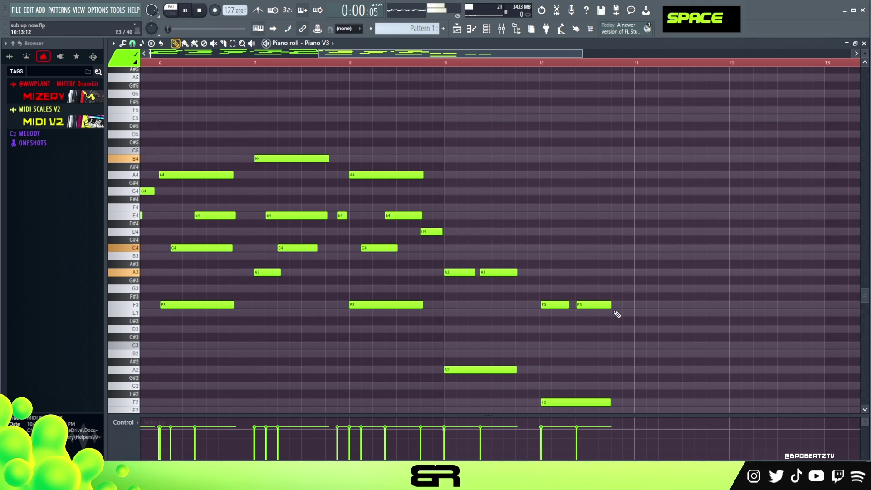
- Set the playback start to late bar 8 and duplicate all notes of bars 9 and 10 into bars 11 and 12
click(421, 63)
scroll(580, 230, down, 2)
drag(459, 212, 628, 363)
shift+drag(491, 317, 665, 330)
right_click(668, 273)
key(space)
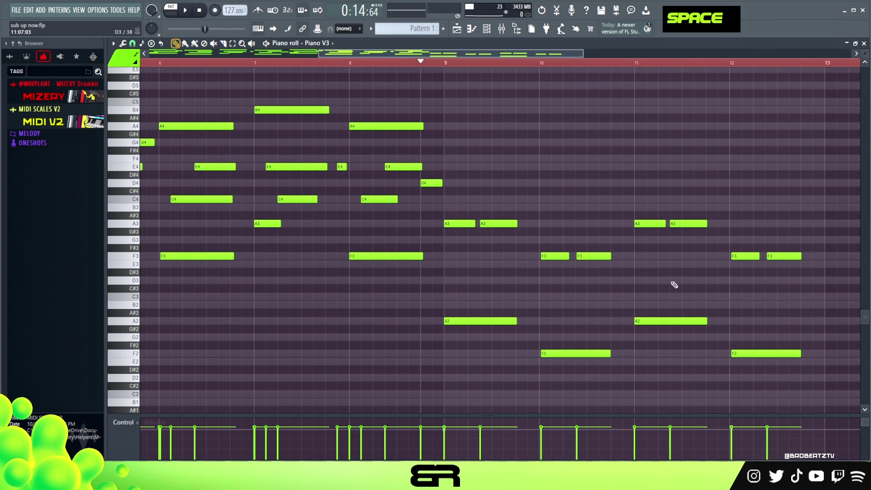
- Copy the melody notes of bar 5 to bar 9 and raise the copy by one octave
scroll(678, 282, up, 2)
scroll(863, 53, up, 5)
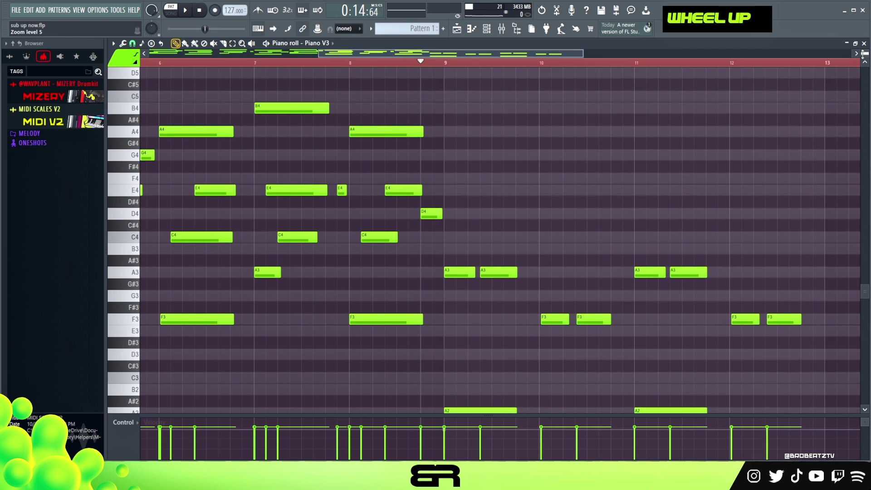
scroll(403, 207, up, 2)
drag(405, 53, 328, 58)
ctrl+click(271, 129)
drag(271, 129, 338, 301)
drag(299, 224, 684, 237)
key(ctrl+Up)
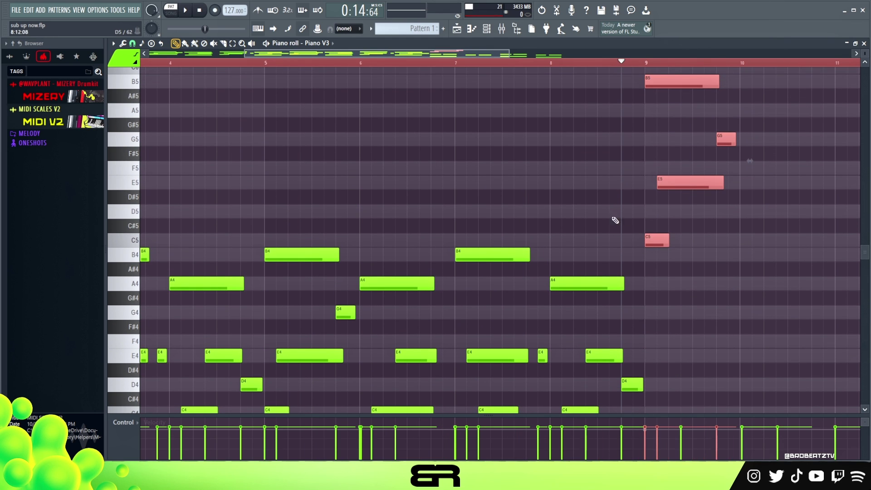
scroll(499, 81, right, 5)
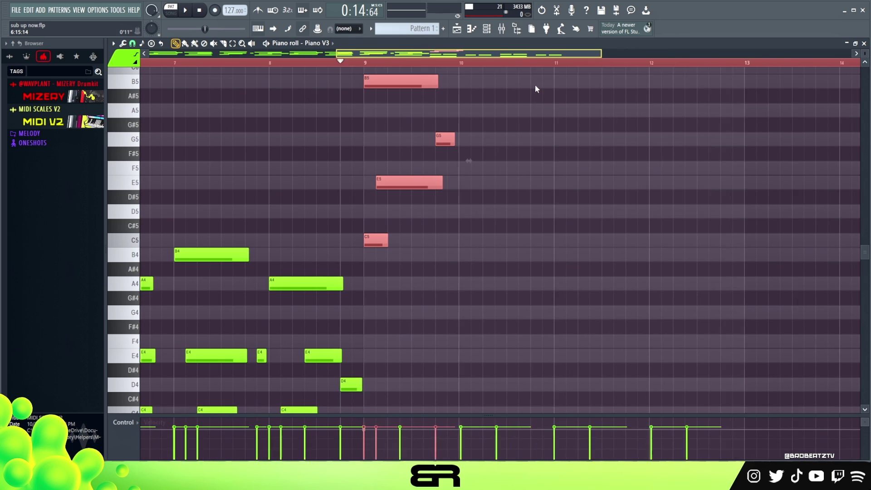
right_click(532, 150)
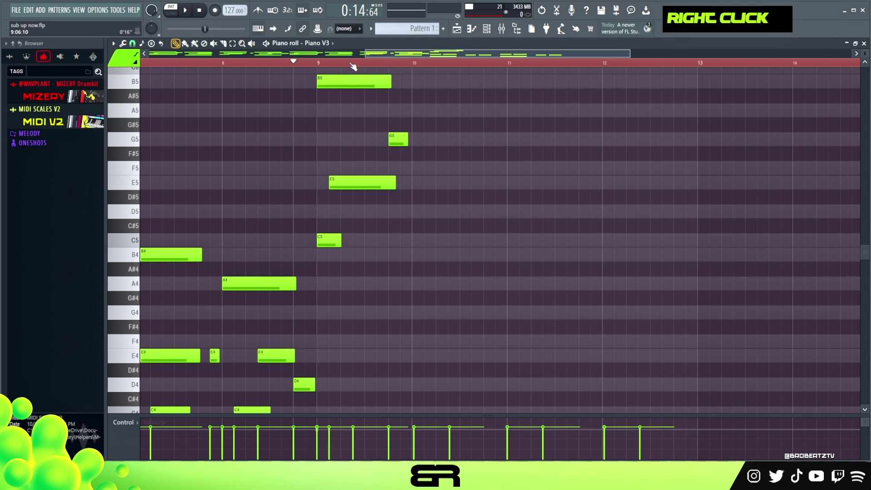
- Shorten the B5 at the start of bar 9 to about seven steps and repeat it at step 9
scroll(427, 64, up, 4)
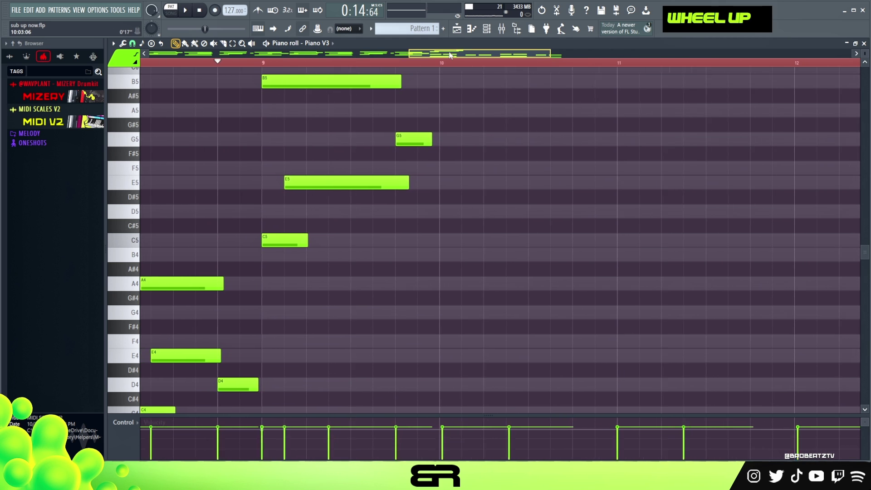
key(space)
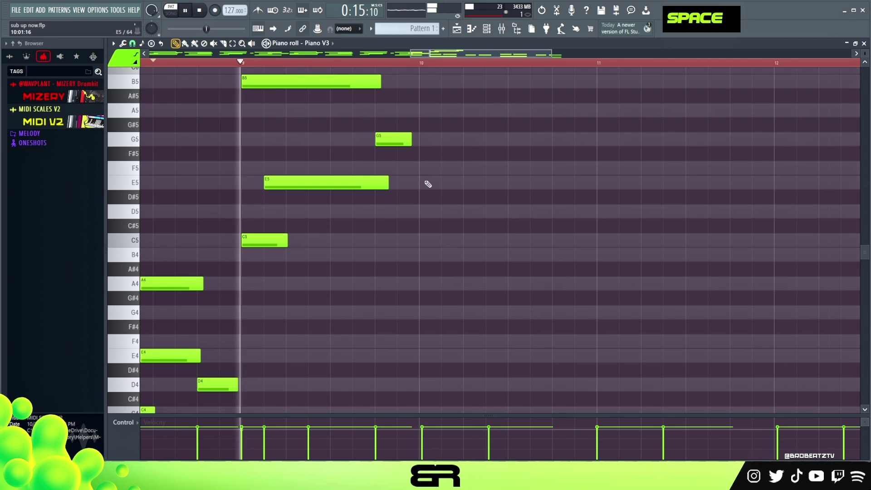
right_click(413, 229)
key(space)
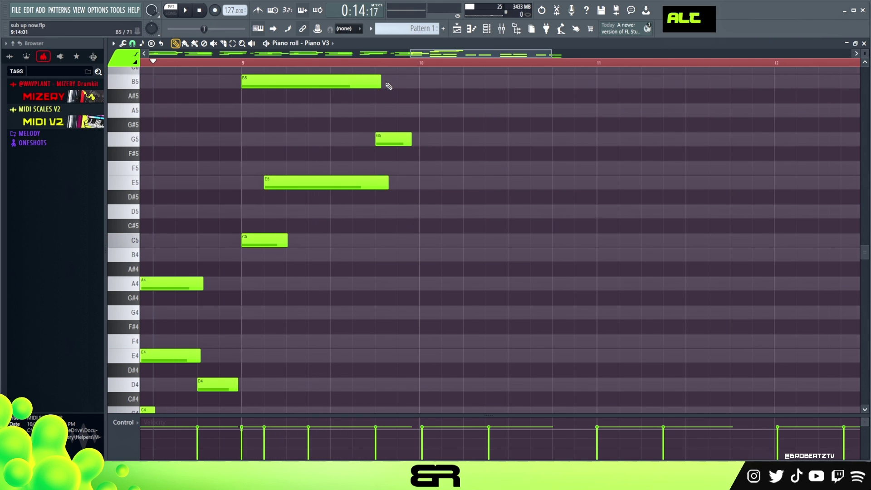
drag(380, 82, 376, 81)
alt+click(335, 84)
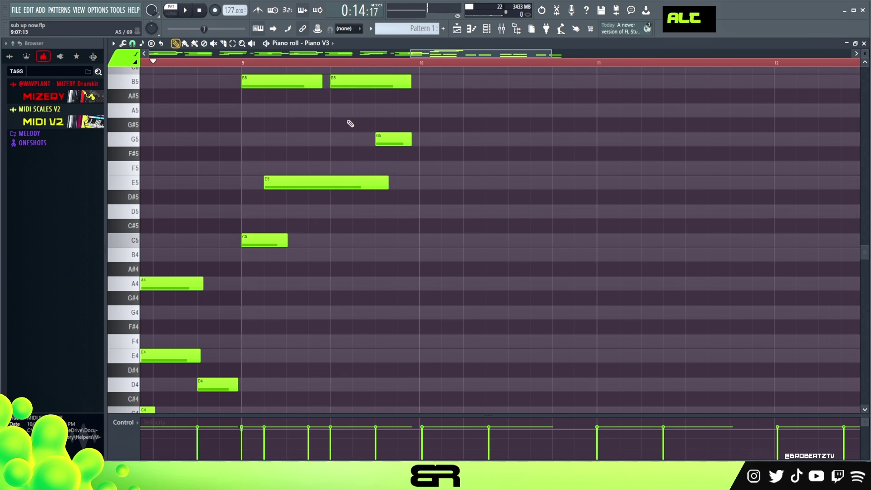
- Add very short A5 grace notes at the start and step 7 of bar 9, starting the first B5 slightly later
alt+click(242, 110)
drag(321, 112, 250, 111)
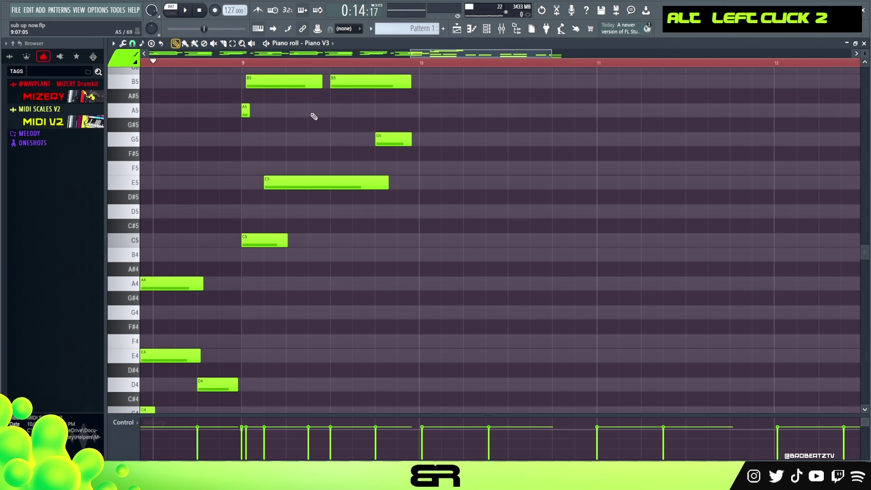
key(space)
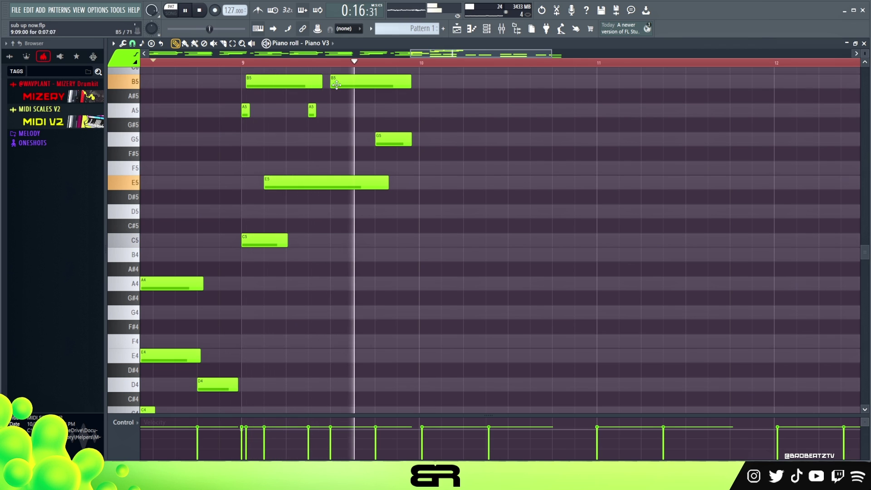
- Shorten bar 9's first B5 to about four and a half steps and move the second B5 just after the step 7 A5 onset
key(space)
drag(321, 83, 292, 83)
key(space)
drag(352, 82, 295, 84)
right_click(304, 100)
key(space)
key(space)
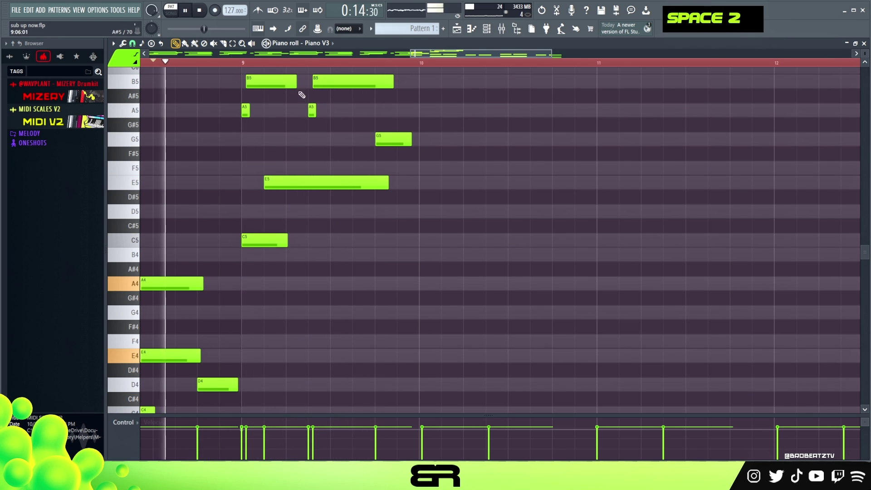
right_click(359, 123)
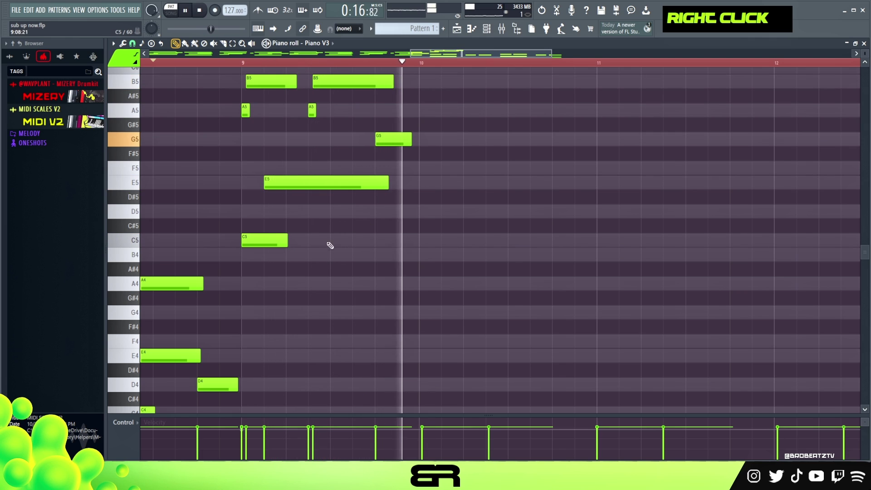
- Replace the C5 at the start of bar 9 with a B4, C5, B4 figure at steps 1, 5 and 7
key(space)
drag(270, 240, 286, 259)
click(289, 241)
drag(330, 240, 315, 256)
ctrl+click(291, 240)
key(space)
right_click(347, 269)
key(space)
key(space)
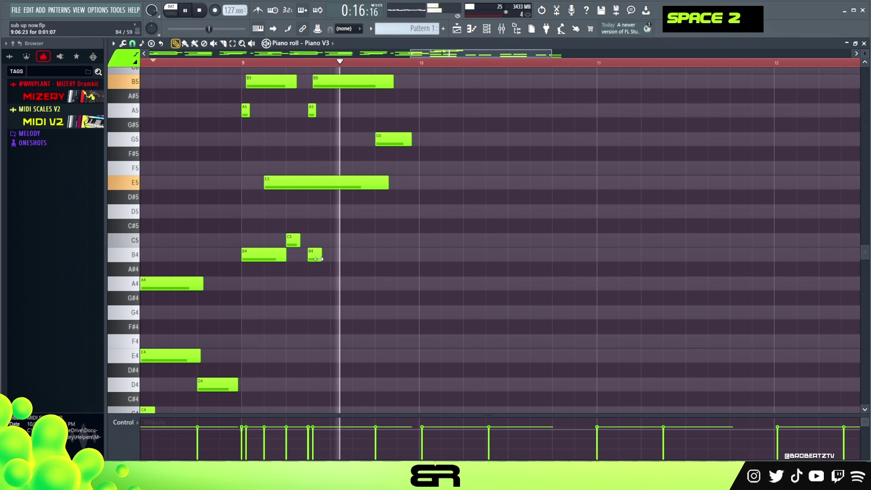
- Resize bar 9's first B4 and its C5 to just over two steps each, and the second B4 to about three and a half
key(space)
key(space)
drag(285, 255, 267, 256)
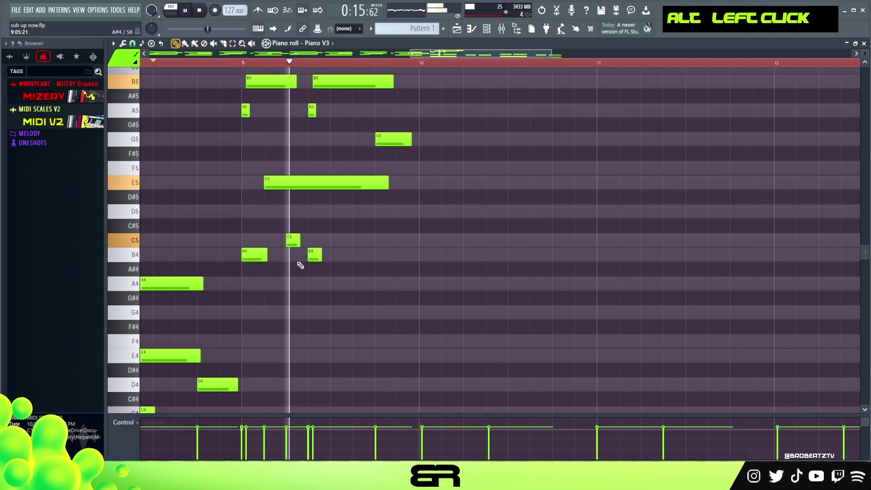
key(space)
key(space)
drag(321, 255, 347, 257)
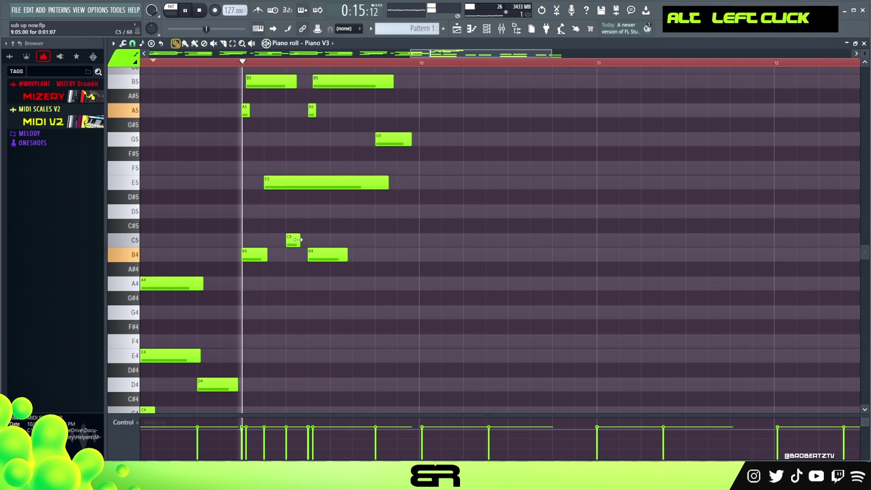
drag(297, 240, 311, 239)
key(space)
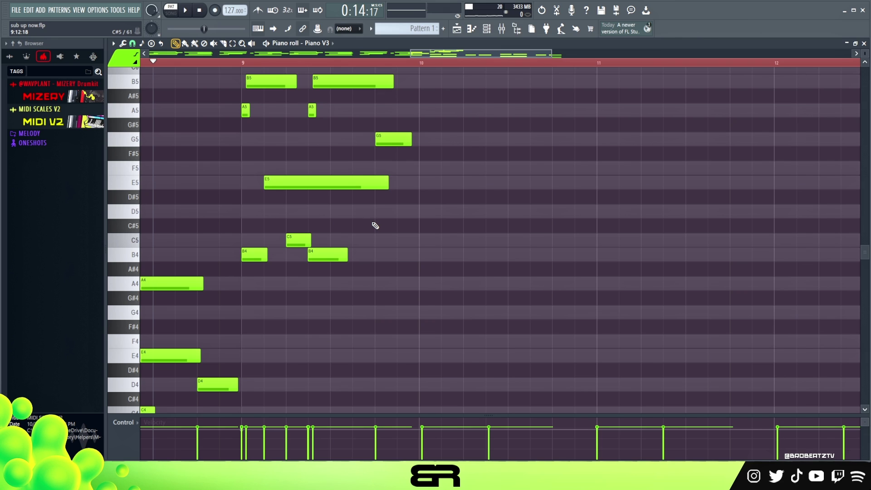
drag(346, 255, 337, 266)
right_click(300, 209)
- Shorten bar 9's long E5 to about eight steps, add a very short E5 at step 13, and nudge the G5 slightly later
drag(388, 182, 357, 183)
alt+click(412, 182)
drag(464, 183, 383, 192)
drag(397, 140, 399, 140)
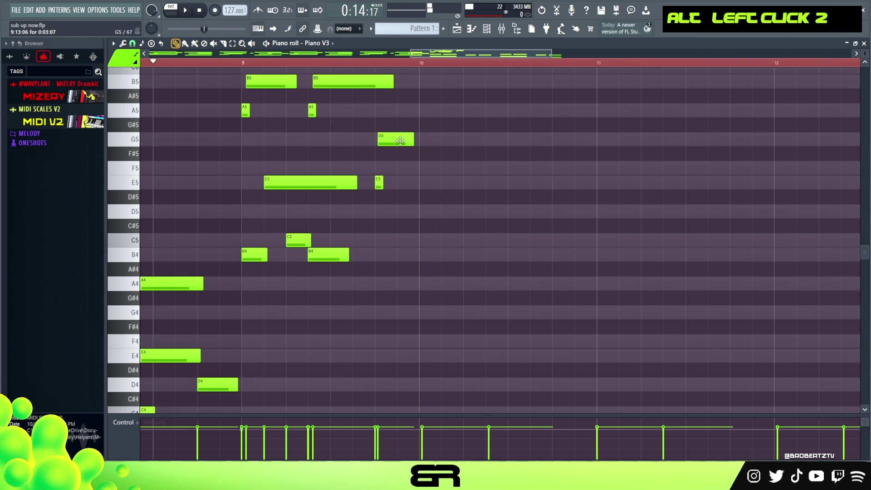
key(space)
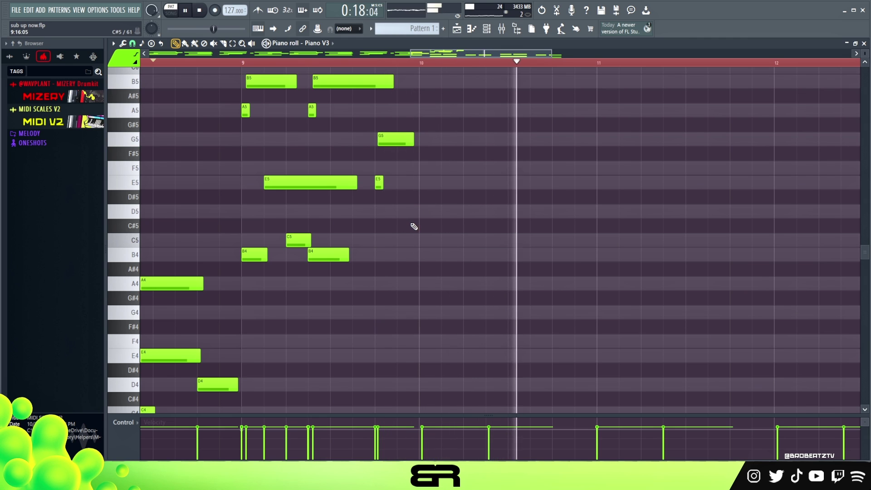
key(space)
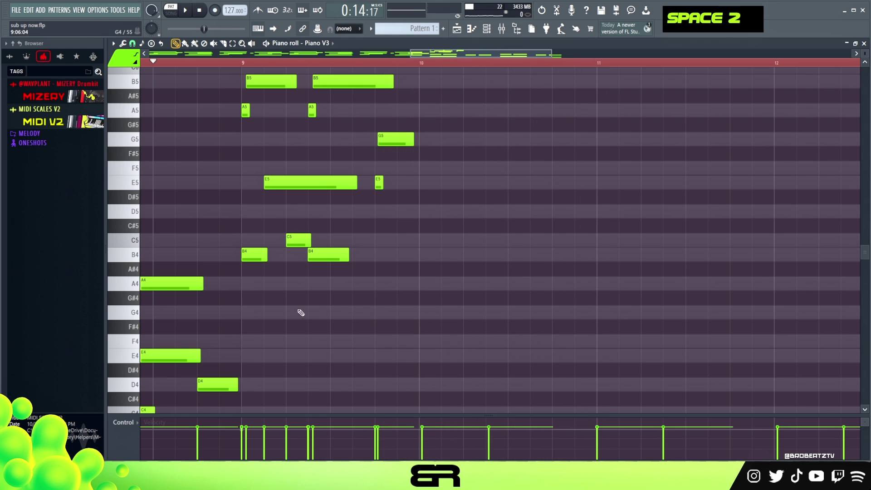
- Add an A4, C5 and E5 chord about three steps long at the start of bar 10
click(426, 288)
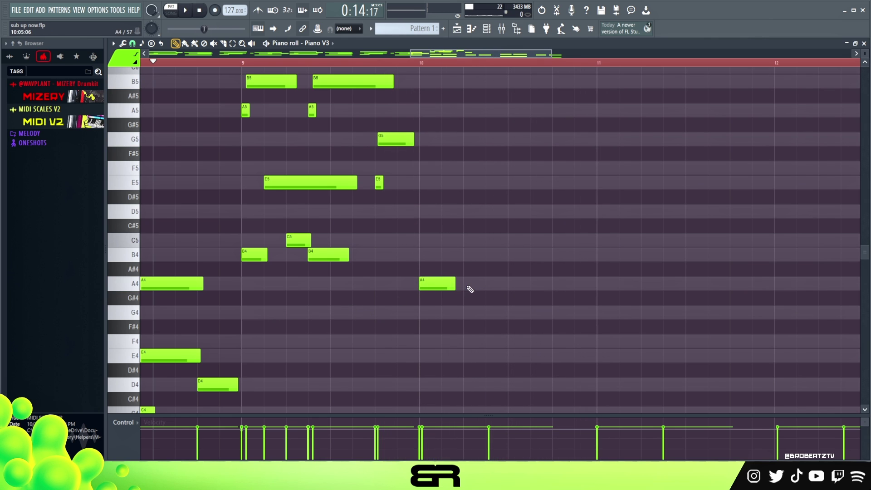
ctrl+click(435, 284)
mouse_move(433, 234)
mouse_down()
mouse_move(434, 192)
mouse_move(424, 185)
mouse_up()
click(442, 184)
right_click(431, 192)
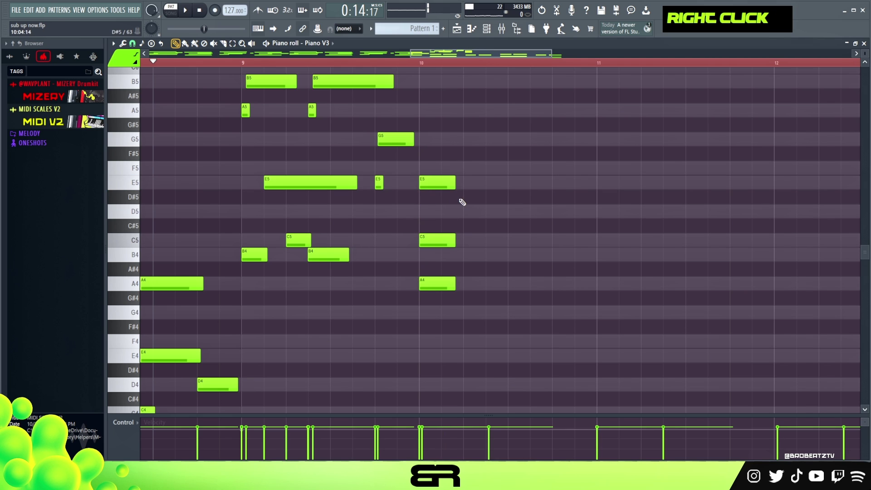
- Add B4 and D5 notes about three steps long at step 9 of bar 10
click(423, 211)
click(427, 255)
ctrl+click(437, 215)
ctrl+shift+click(439, 256)
drag(439, 257, 528, 256)
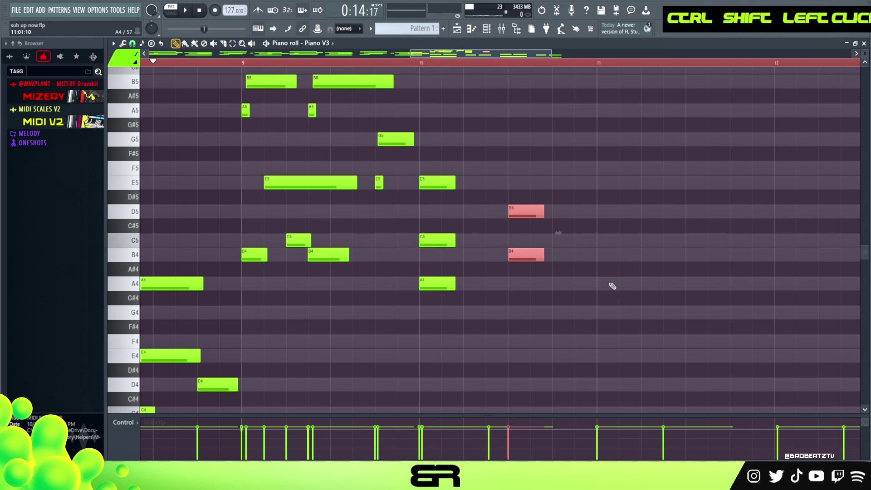
right_click(604, 285)
- Copy the D5 in bar 10 down an octave to D4, and try and discard an octave-higher B5 copy of the B4
shift+click(520, 258)
key(ctrl+Up)
right_click(580, 228)
shift+click(526, 212)
key(ctrl+Down)
alt+right_click(428, 186)
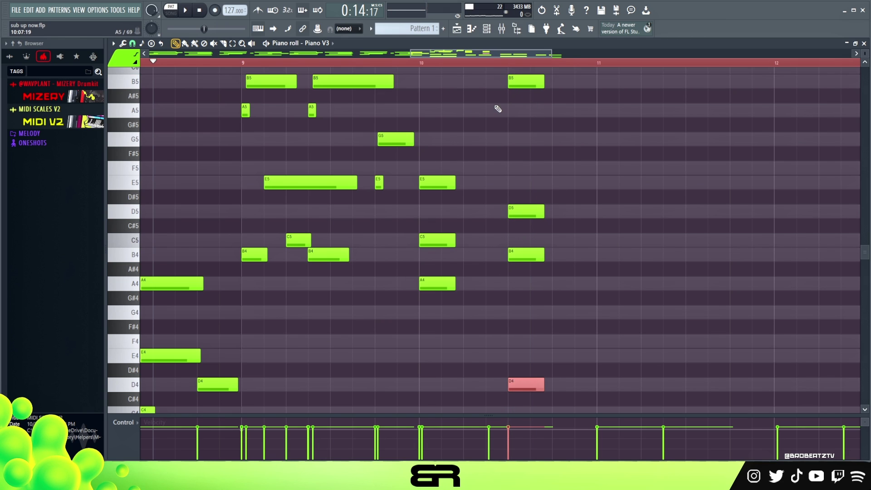
right_click(530, 84)
- Spread the bar 10 chord: move E5 to step 7, a very short C5 to step 5, and extend A4 to about four steps
drag(426, 178, 494, 180)
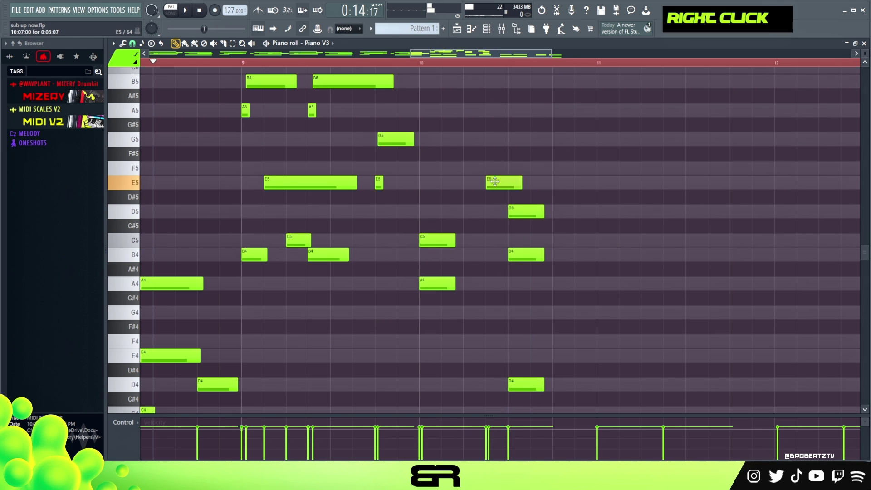
drag(442, 234, 467, 241)
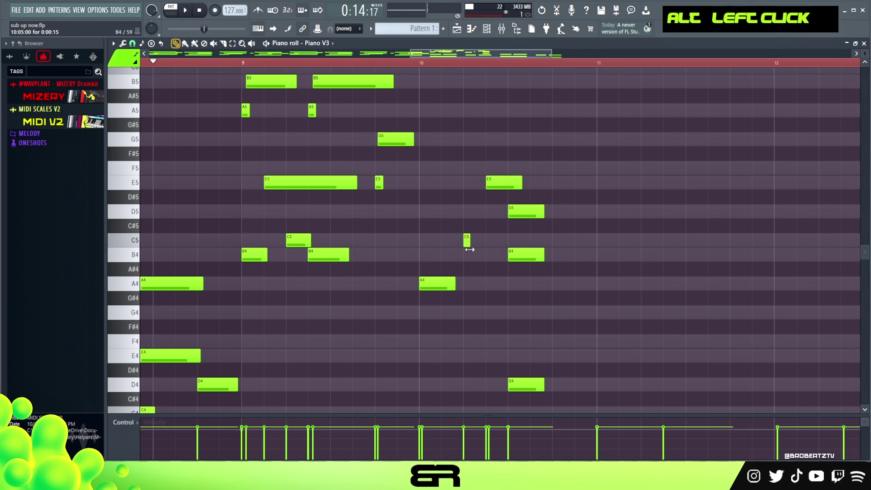
drag(455, 284, 466, 286)
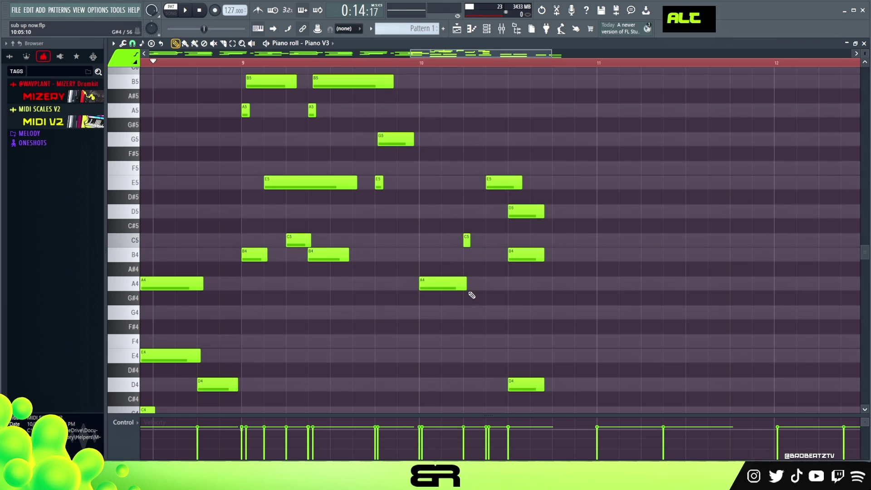
- Copy the E5 at step 7 of bar 10 down an octave to E4
ctrl+click(493, 185)
shift+click(491, 188)
key(ctrl+Down)
right_click(579, 266)
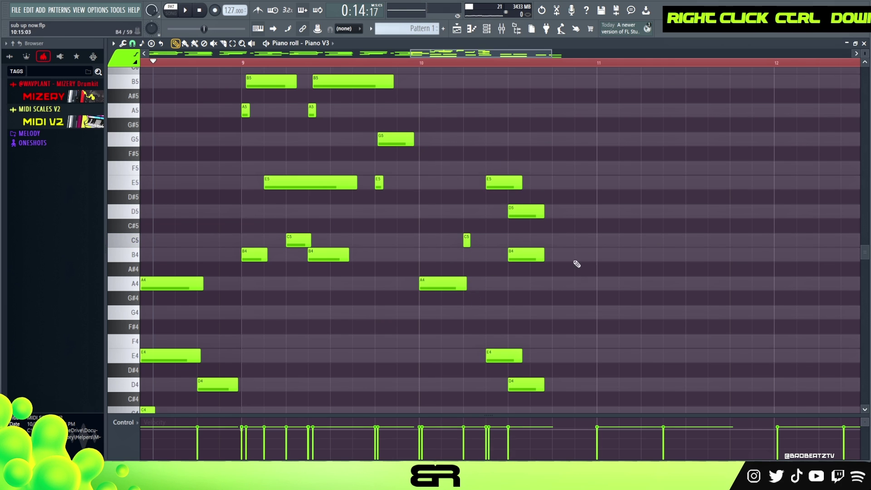
- Delete bar 10's B4, place the D5 and its D4 octave copy at step 13, and shorten both to about one step
right_click(542, 255)
ctrl+click(526, 212)
drag(526, 212, 570, 211)
shift+click(570, 211)
key(ctrl+Down)
ctrl+drag(587, 160, 573, 408)
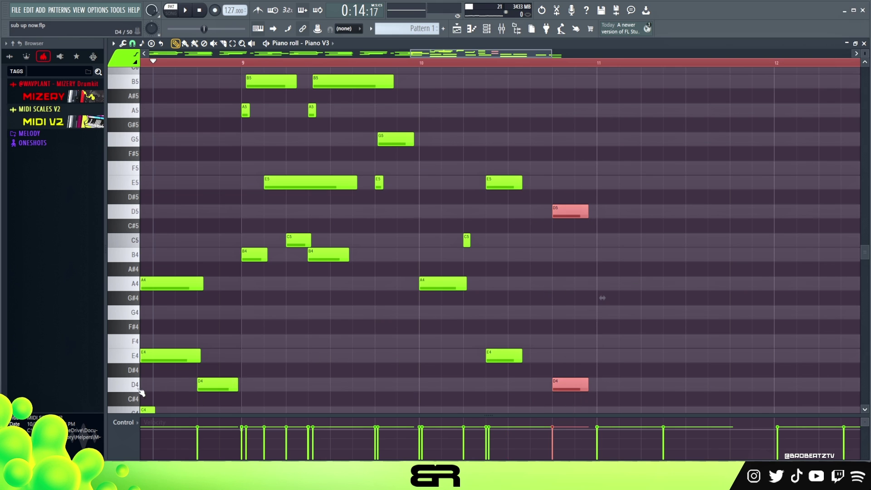
alt+drag(587, 210, 559, 213)
- Copy bar 10's A4 to step 11, shorten the copy to about two and a half steps, and play the section
ctrl+click(459, 284)
shift+drag(458, 283, 550, 290)
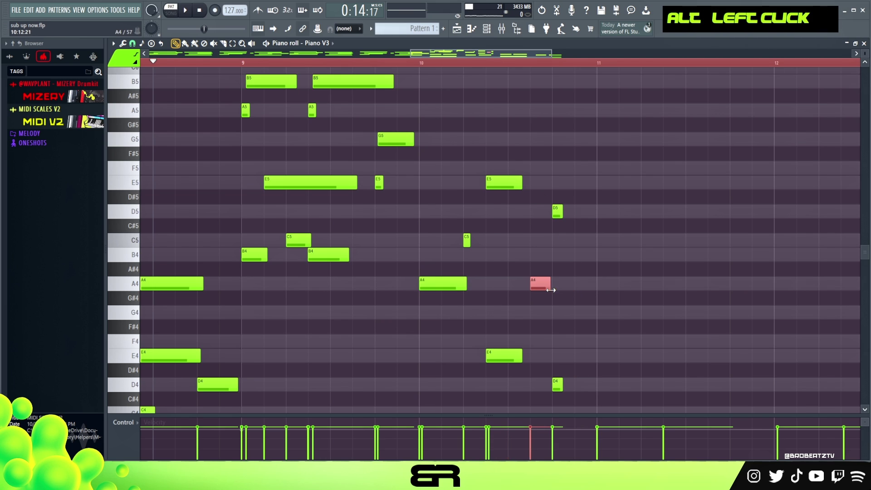
right_click(603, 281)
key(space)
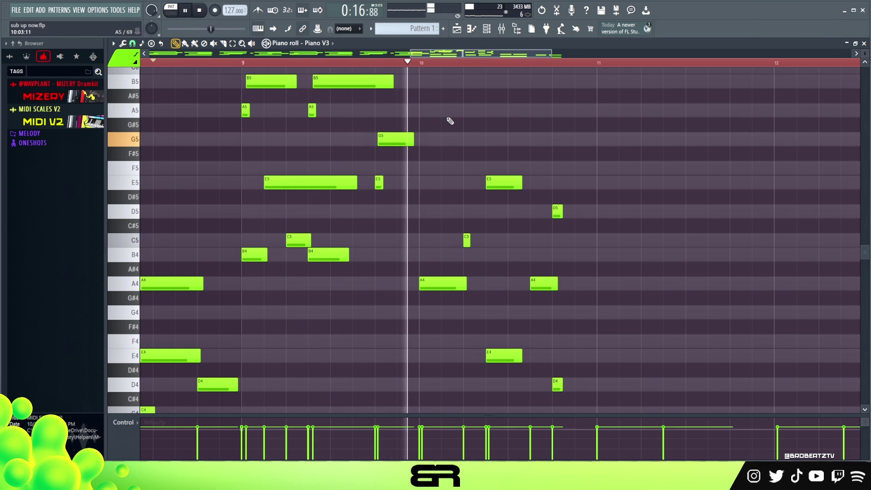
key(space)
key(space)
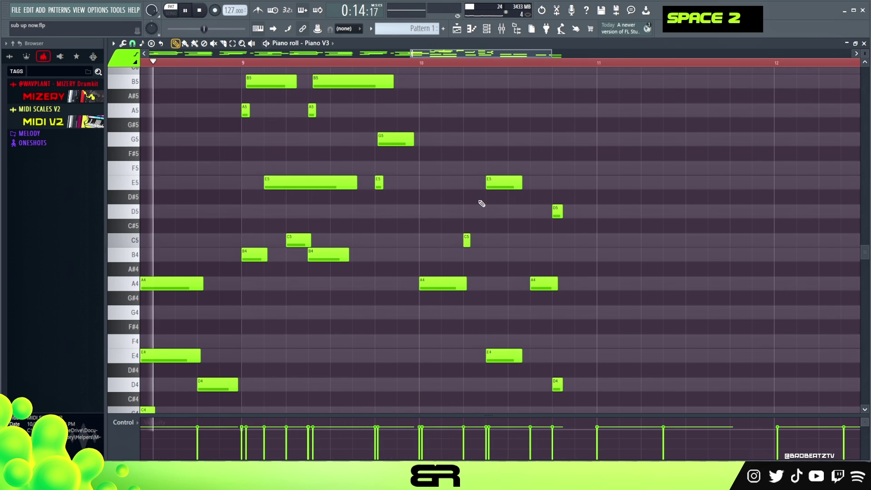
- Shorten bar 10's first A4 to about two and a half steps, extend the E5 to about four and a half, and play
alt+drag(467, 278, 445, 279)
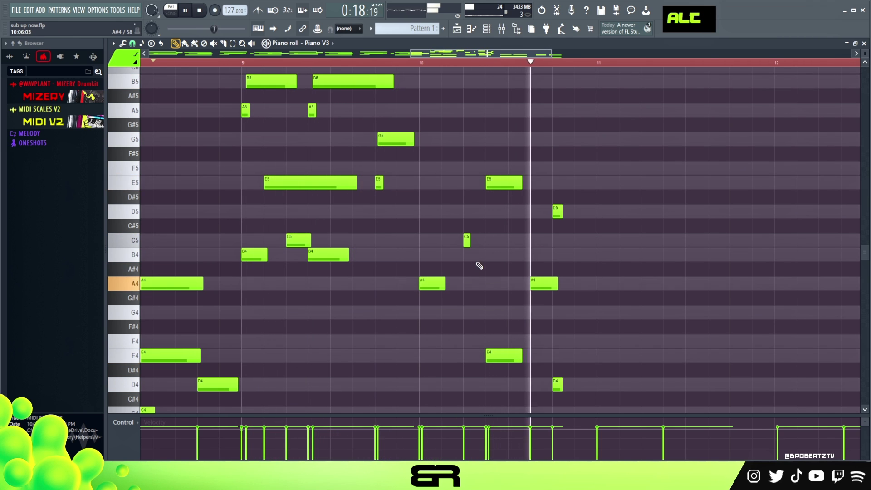
alt+drag(521, 186, 535, 186)
key(space)
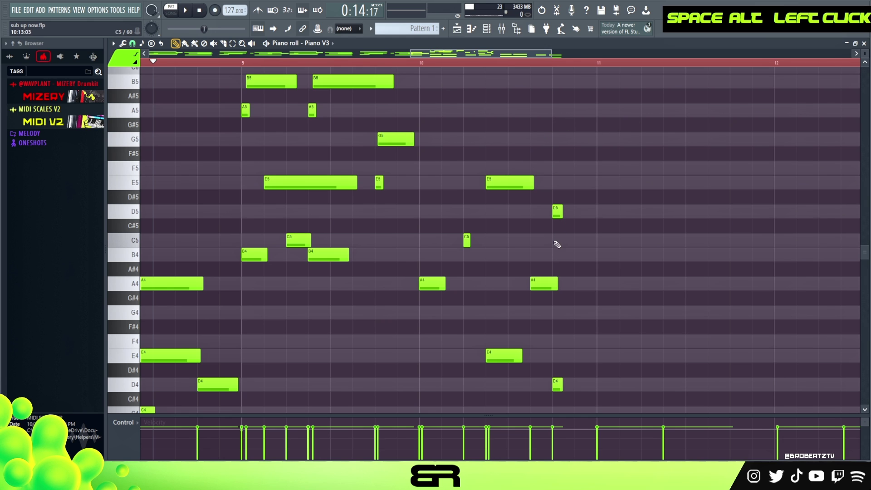
- Replace bars 11–12 with a copy of bars 9–10, and duplicate bars 9–12 into bars 13–16
ctrl+right_click(609, 246)
ctrl+drag(578, 243, 491, 103)
drag(510, 106, 583, 117)
drag(685, 105, 495, 392)
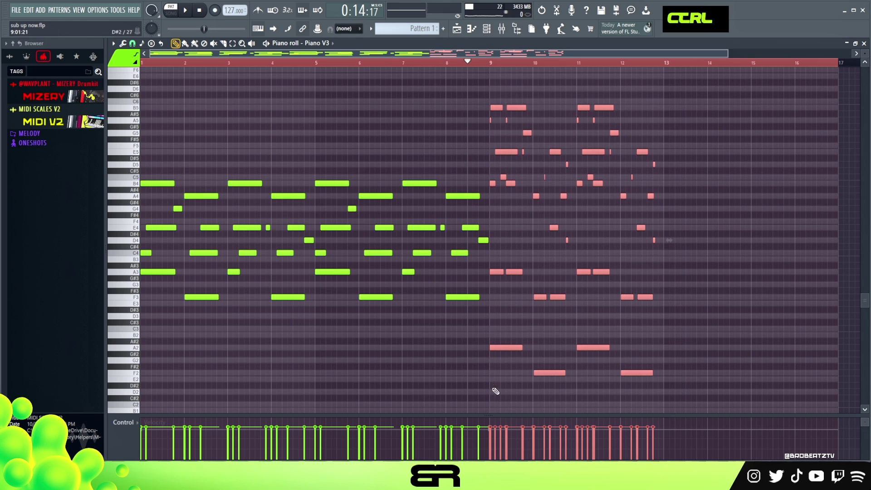
drag(494, 272, 673, 271)
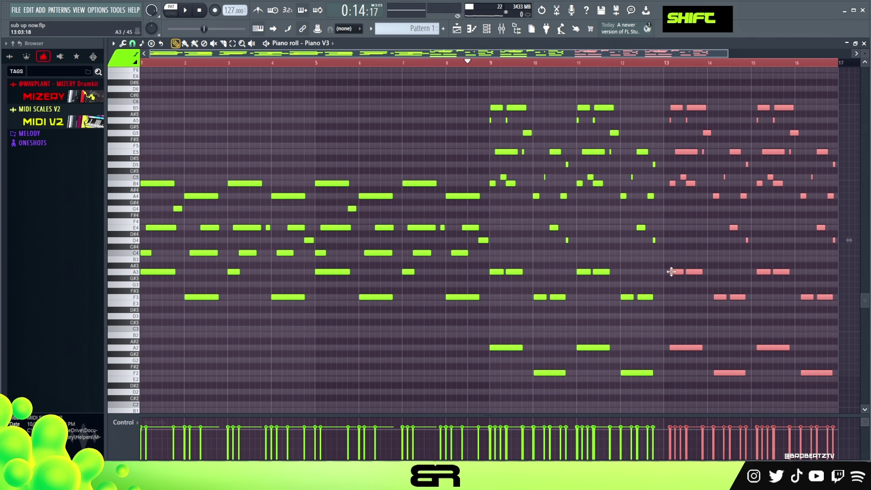
right_click(675, 244)
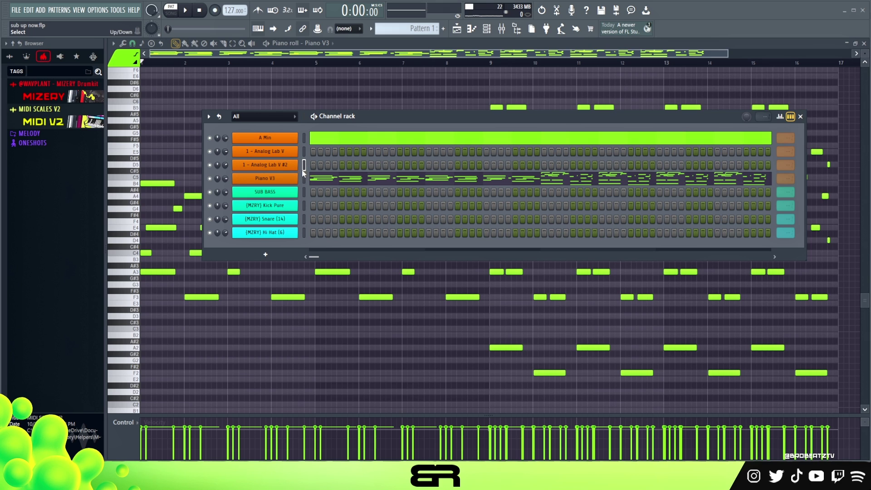
- Open the 1 - Analog Lab V #2 instrument, audition its sound with a few repeated notes, and close it
click(290, 166)
drag(479, 71, 490, 70)
key(a)
key(w)
key(f)
key(a)
key(w)
key(f)
key(a)
key(w)
key(f)
click(772, 69)
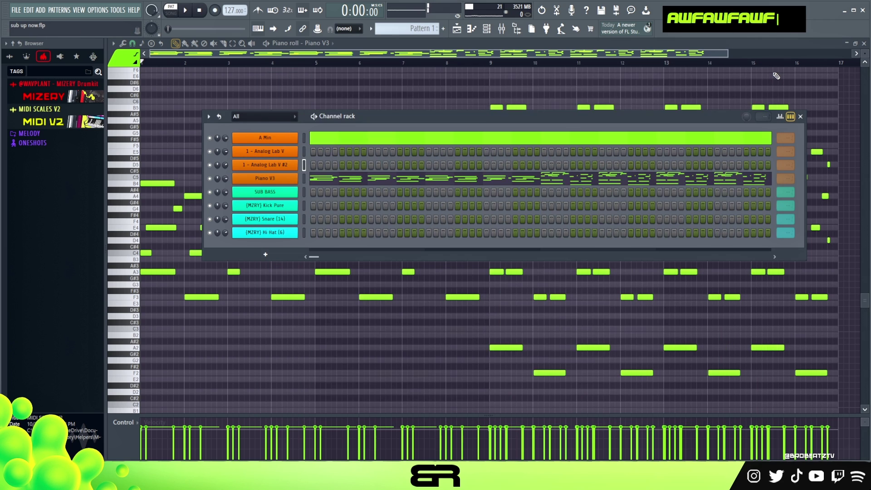
- Copy all Piano V3 notes into the 1 - Analog Lab V #2 channel and play the layered channels from the start
right_click(297, 178)
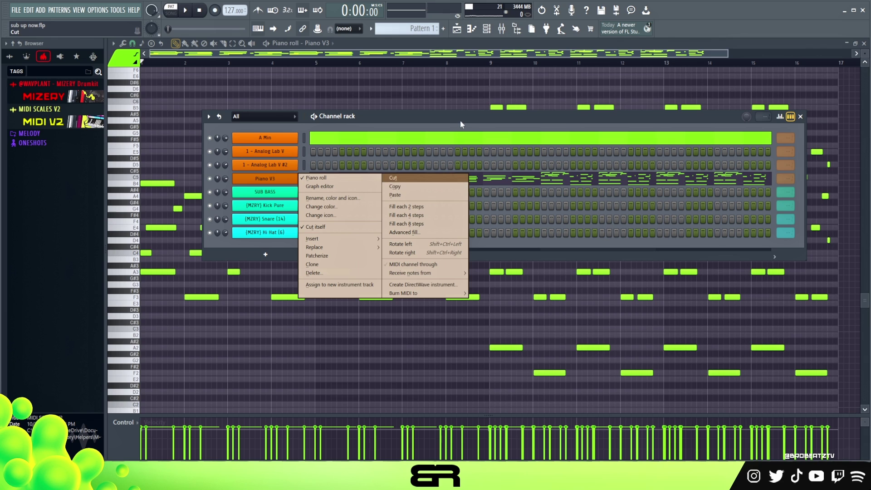
click(424, 186)
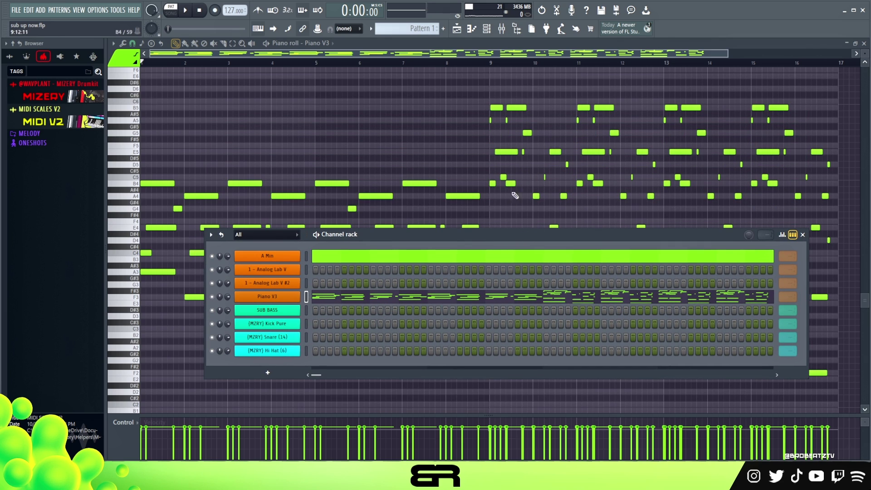
drag(487, 234, 452, 133)
right_click(245, 190)
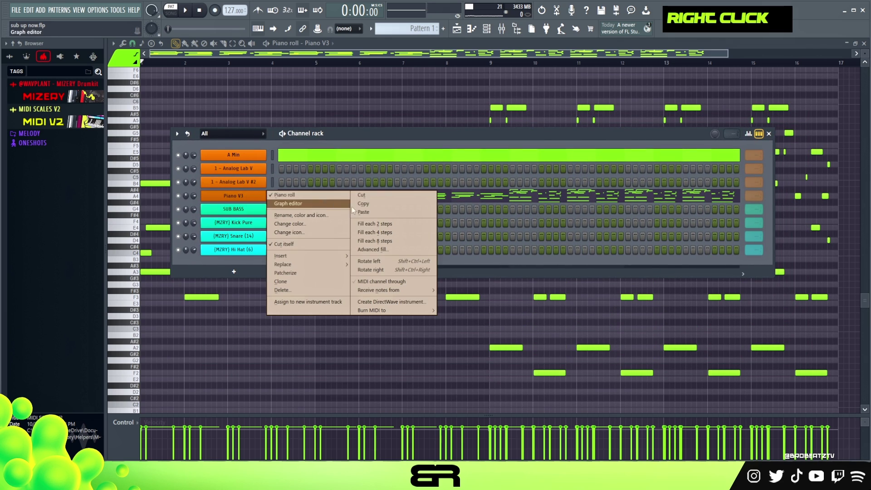
right_click(247, 179)
click(394, 199)
key(space)
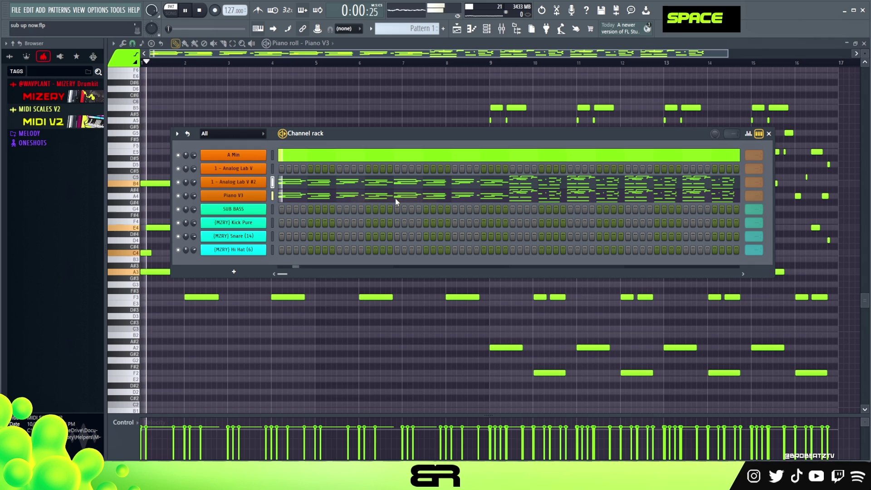
key(space)
key(space)
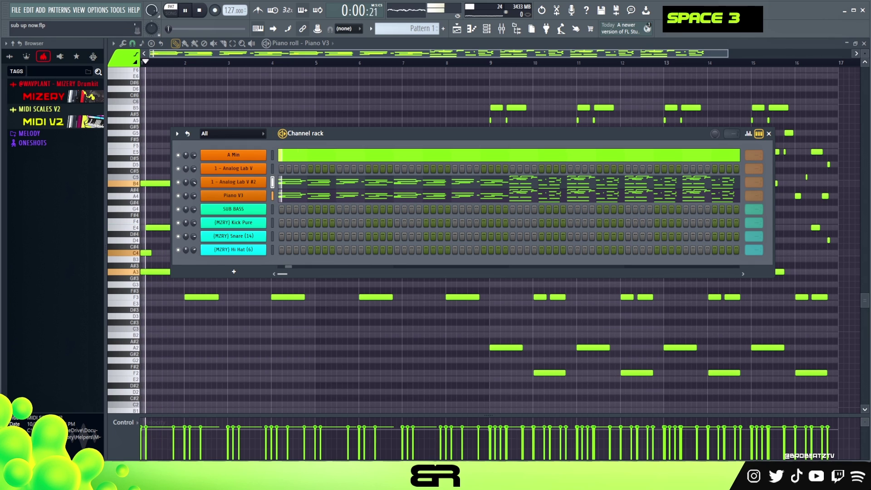
key(space)
key(space)
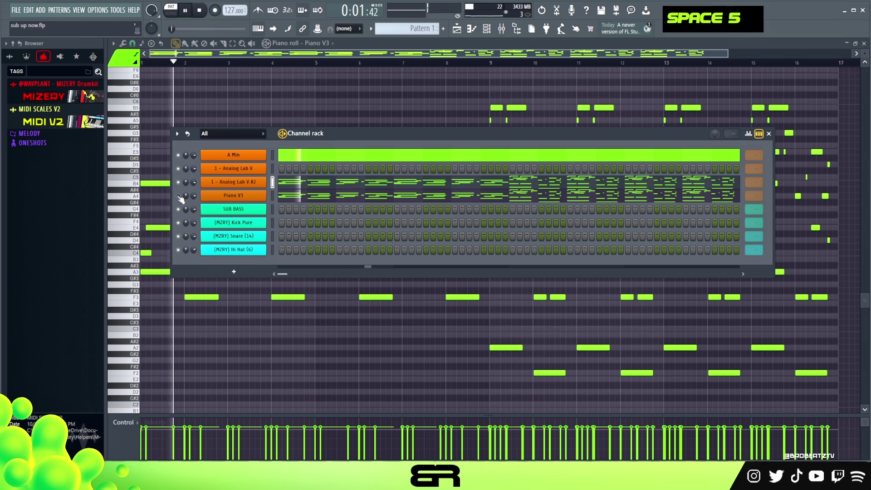
key(space)
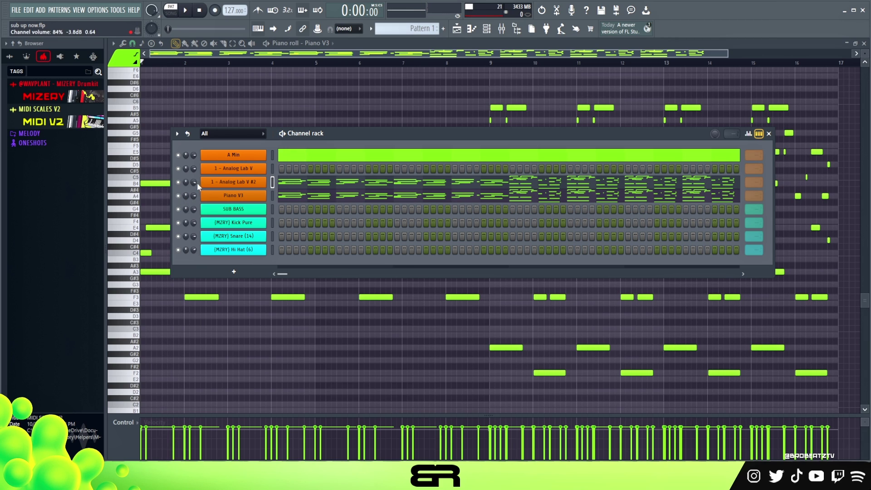
- Open the 1 - Analog Lab V instrument to check its loaded preset, and close it
click(254, 175)
drag(552, 80, 420, 69)
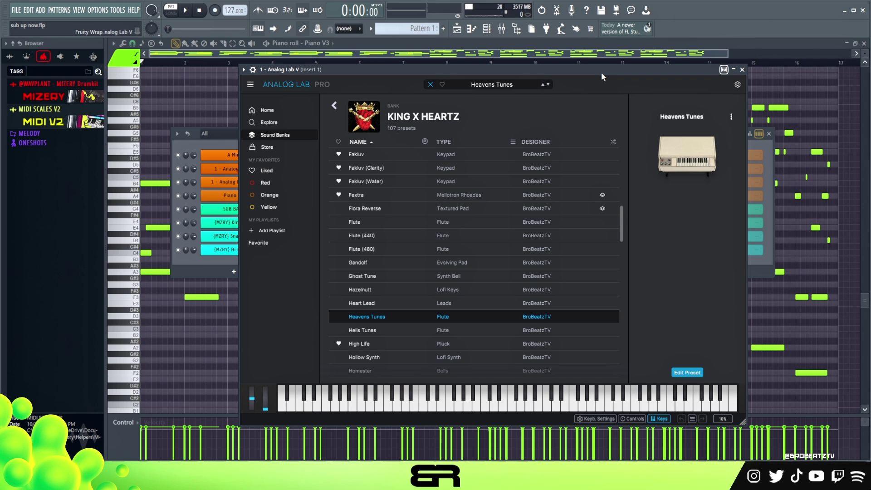
click(742, 70)
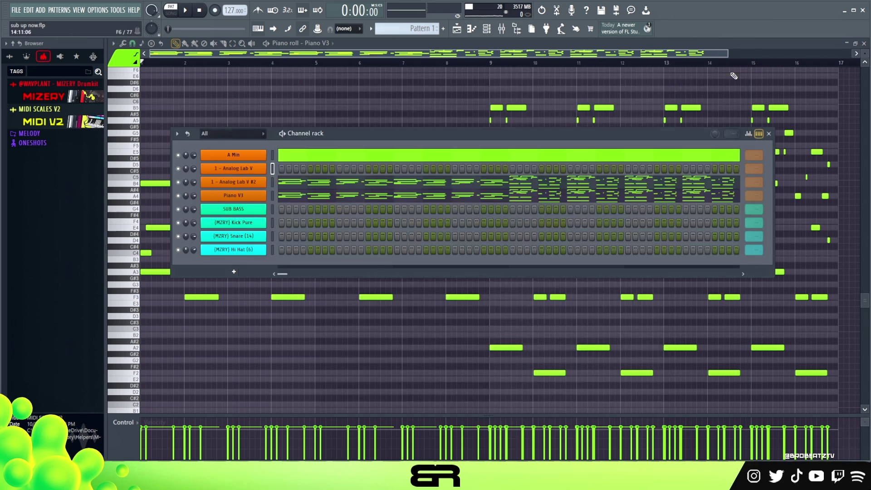
- Open the empty piano roll of 1 - Analog Lab V and place an A4 of about four steps at the start of bar 1
right_click(236, 172)
click(279, 169)
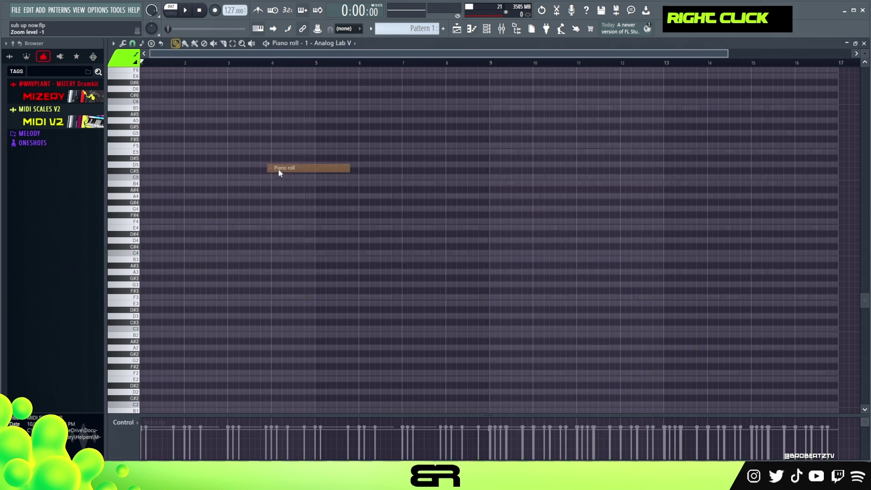
drag(866, 54, 865, 65)
drag(725, 56, 321, 132)
click(154, 320)
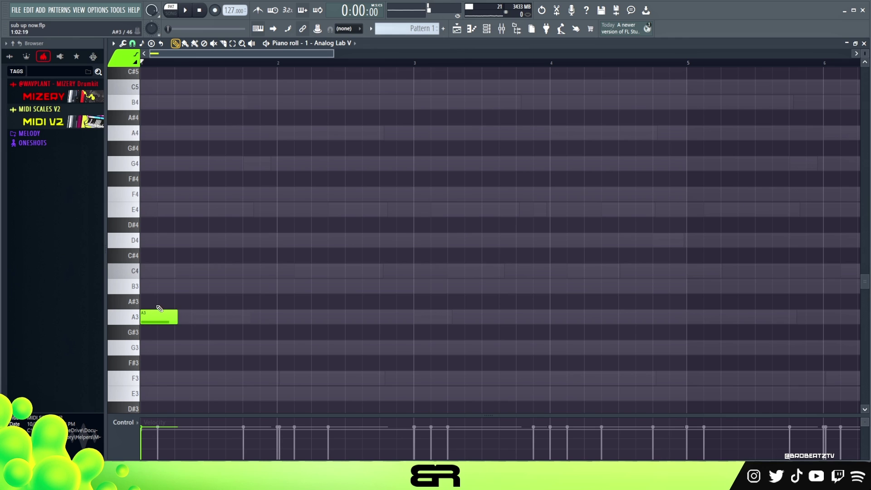
drag(159, 308, 159, 335)
key(ctrl+Up)
scroll(167, 300, up, 1)
drag(162, 162, 128, 179)
drag(182, 169, 170, 193)
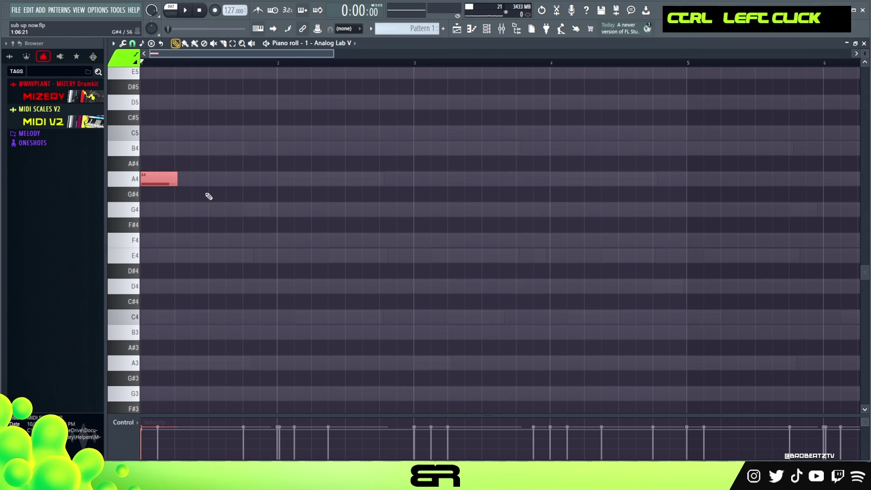
scroll(169, 198, up, 1)
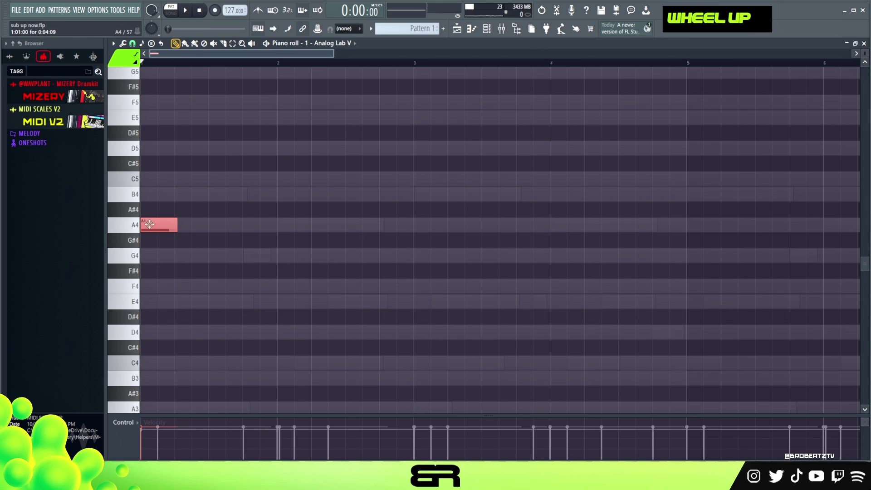
drag(156, 218, 159, 245)
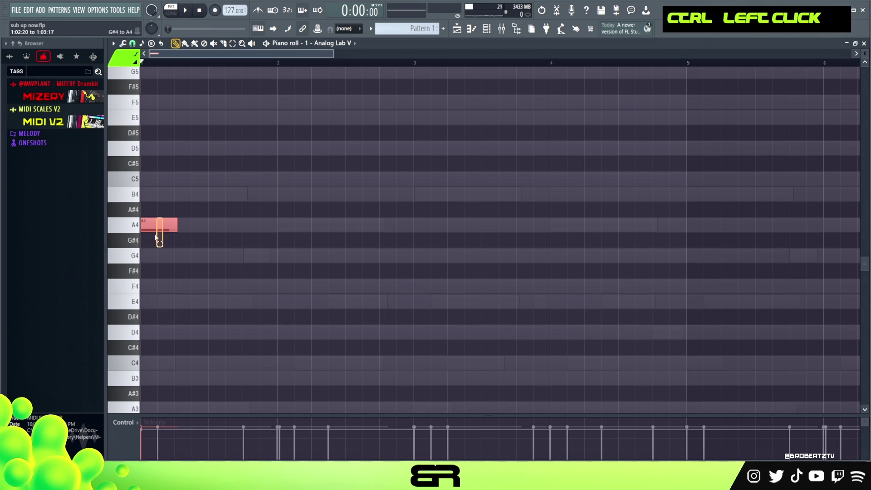
- Copy bar 1's A4 up to E5, move the copy to step 11, and try a B4 at step 7 before removing it
shift+click(144, 223)
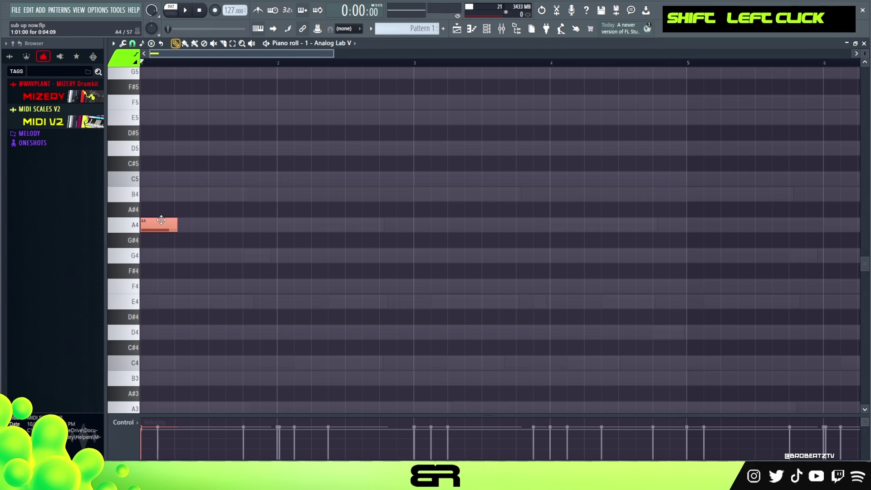
key(shift+Up)
key(shift+Up)
key(shift+Up)
key(shift+Up)
key(shift+Up)
key(shift+Up)
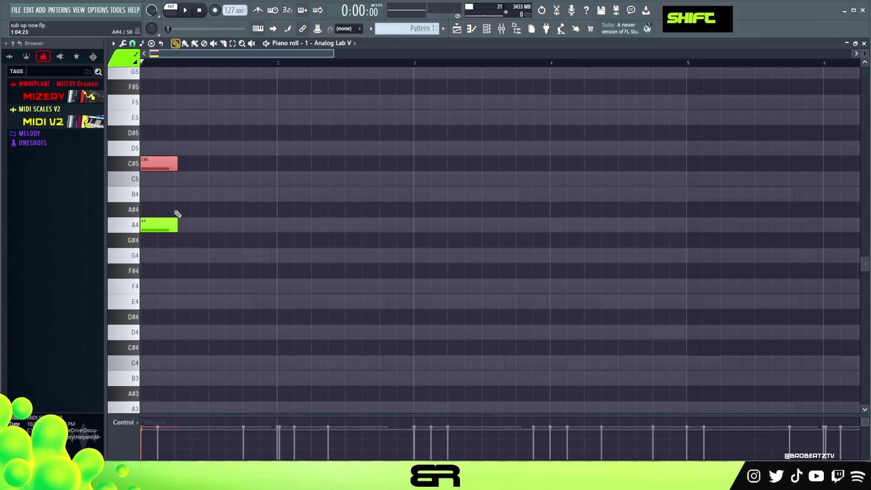
key(shift+Up)
right_click(221, 210)
ctrl+click(161, 121)
drag(162, 121, 247, 121)
right_click(312, 149)
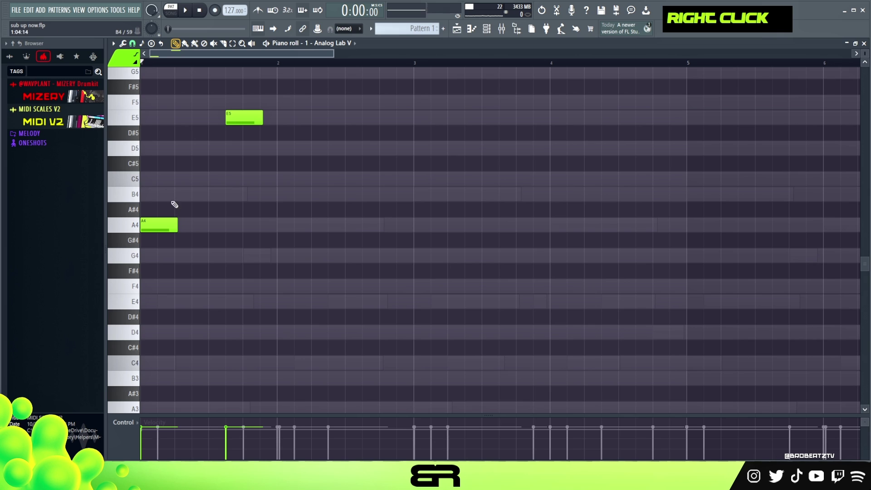
click(199, 194)
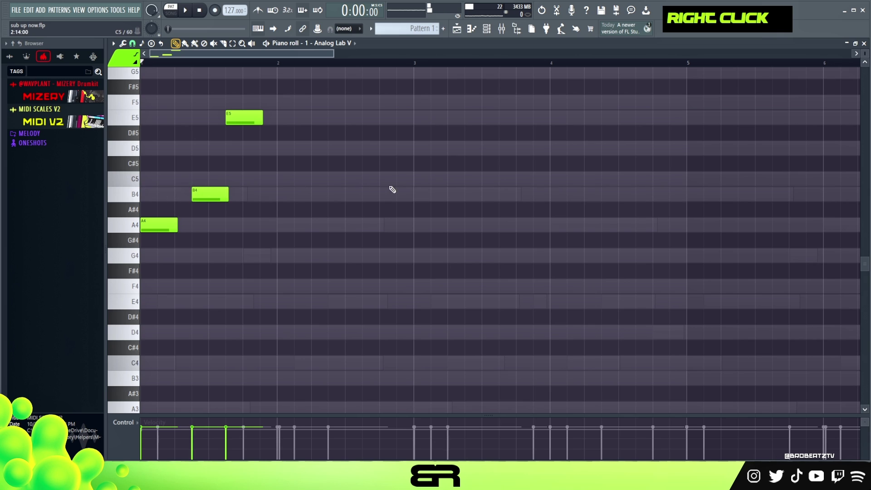
right_click(224, 195)
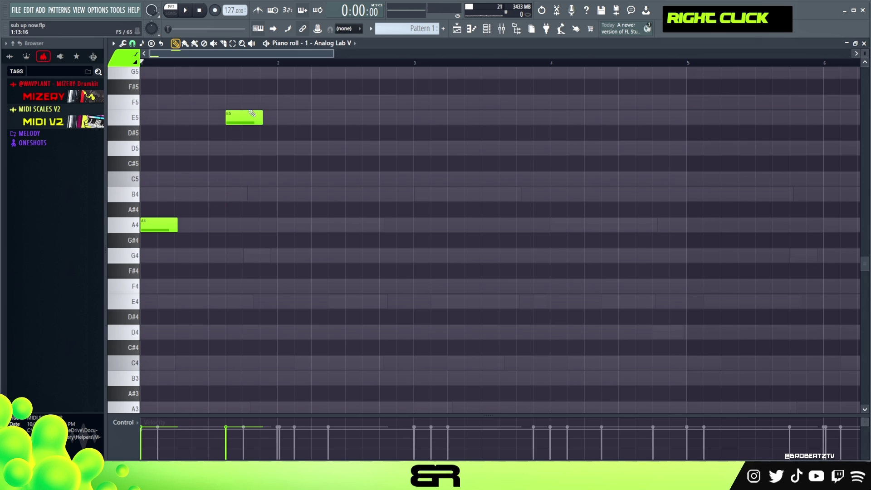
- Move bar 1's A4 to step 5 and E5 to step 13, extend E5 to about six steps, and play the notes
drag(263, 96, 143, 220)
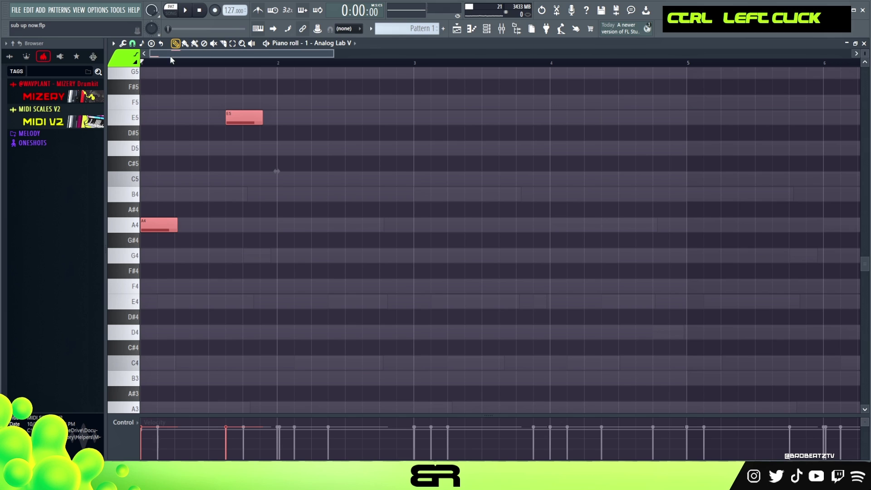
key(space)
key(space)
drag(162, 230, 195, 230)
key(space)
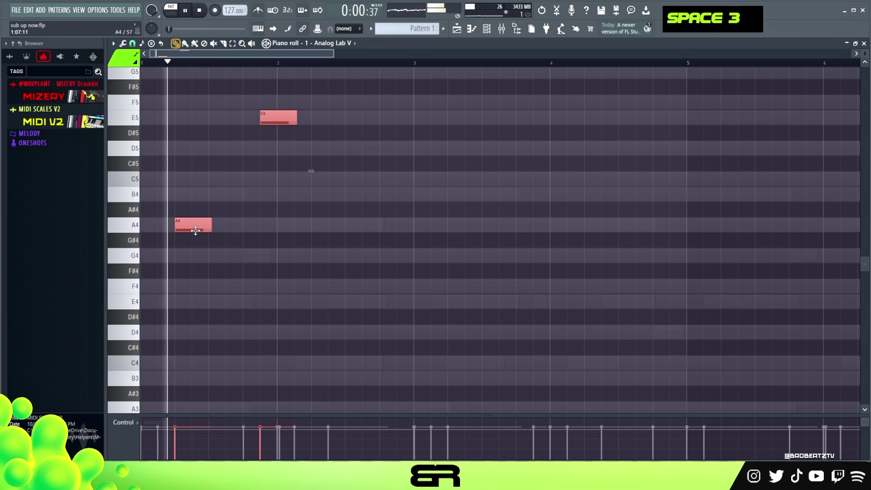
key(space)
right_click(272, 163)
key(space)
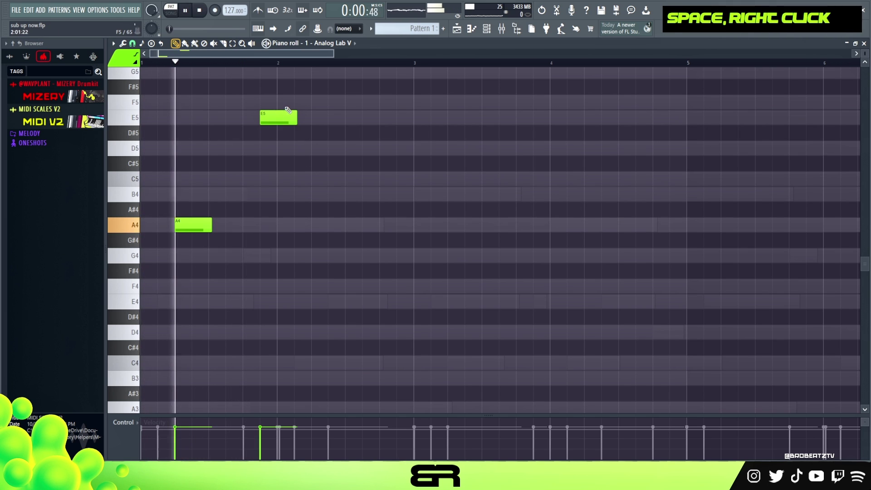
mouse_move(287, 110)
mouse_down()
mouse_move(270, 110)
mouse_move(294, 126)
mouse_up()
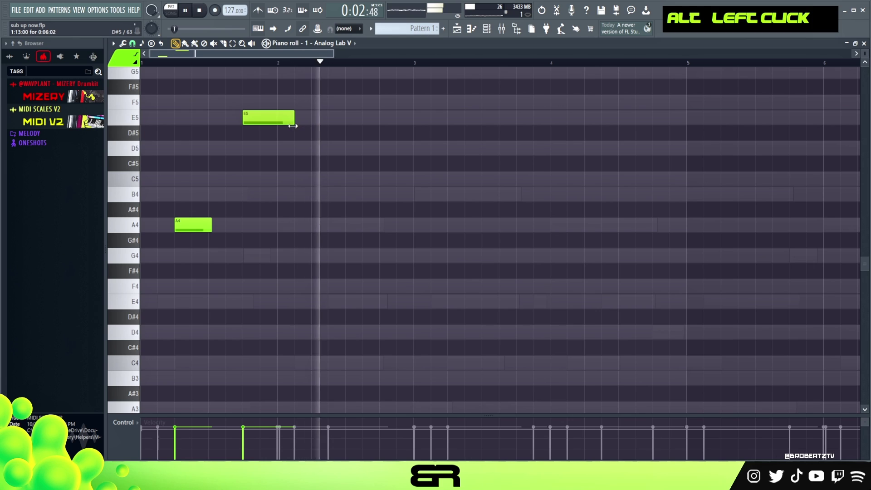
key(space)
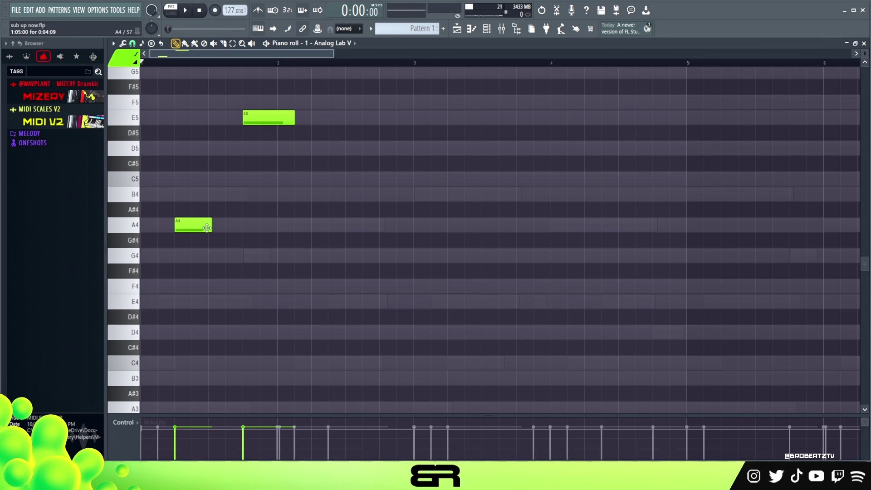
- Add a B4 at step 12 of bar 1, shorten it to about half a step, and play the phrase
key(ctrl)
click(213, 195)
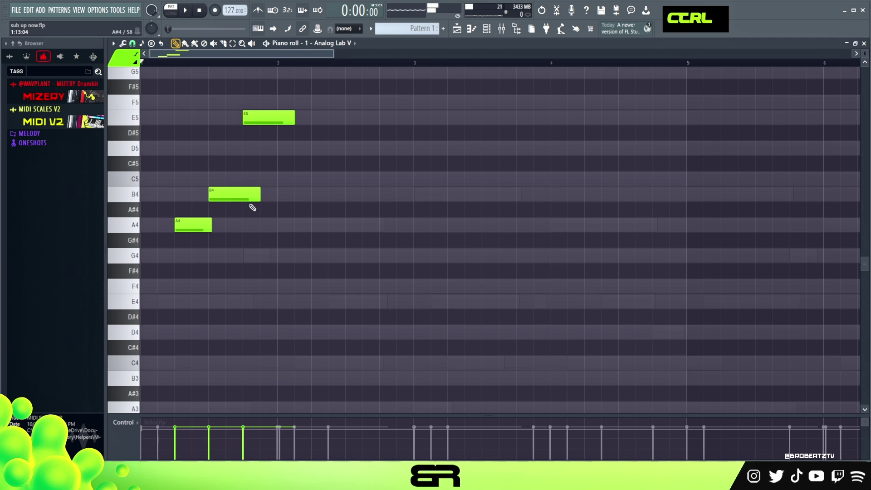
key(space)
key(space)
key(space)
mouse_move(224, 196)
mouse_down()
mouse_move(331, 195)
mouse_move(228, 195)
mouse_move(236, 202)
mouse_up()
key(space)
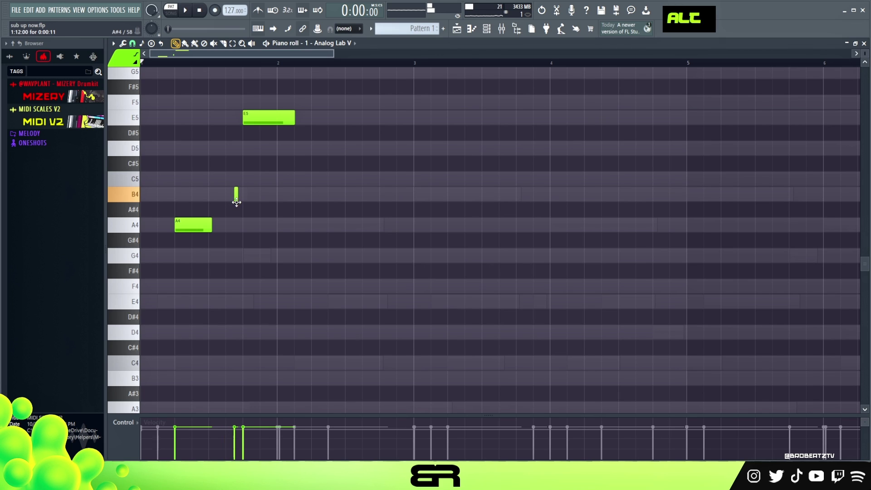
- Move bar 1's A4 to step 9, shorten it to about three steps, and change the piano roll's snap setting
drag(185, 228, 234, 227)
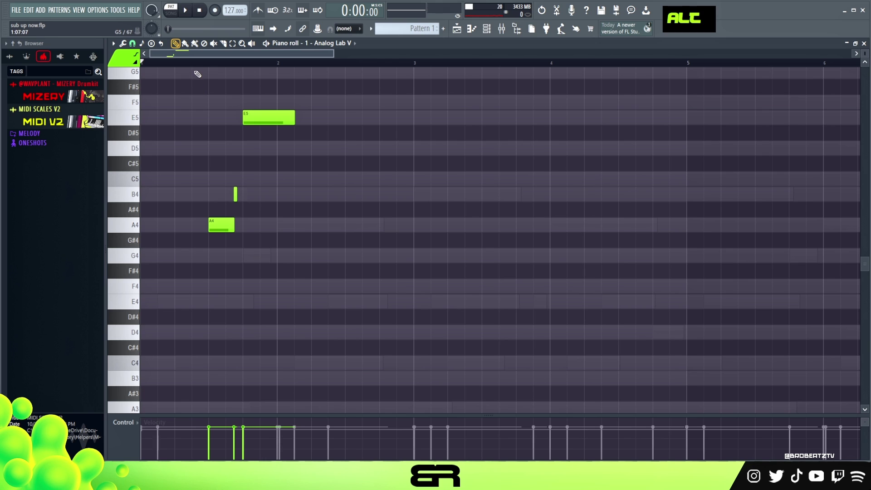
click(133, 44)
click(149, 146)
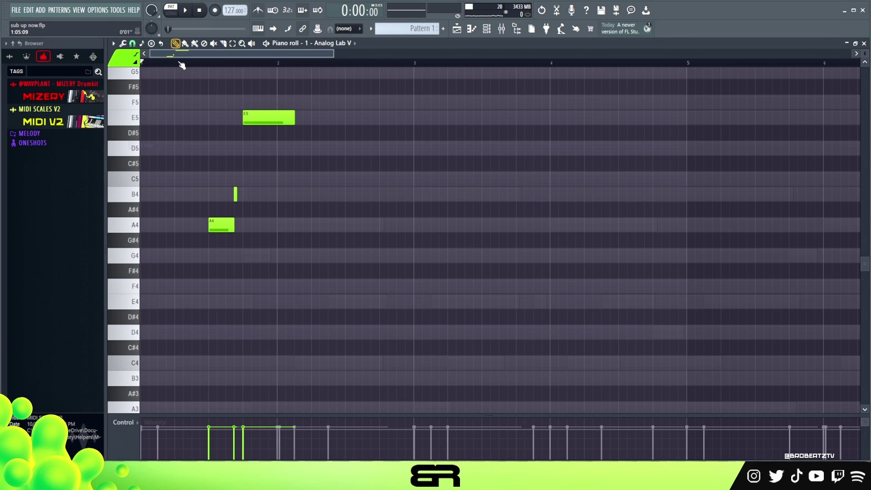
- Copy bar 1's A4 to steps 5 and 7, shortening the copies to about one step and half a step
scroll(184, 67, up, 4)
drag(300, 200, 301, 200)
ctrl+click(259, 226)
drag(260, 225, 185, 226)
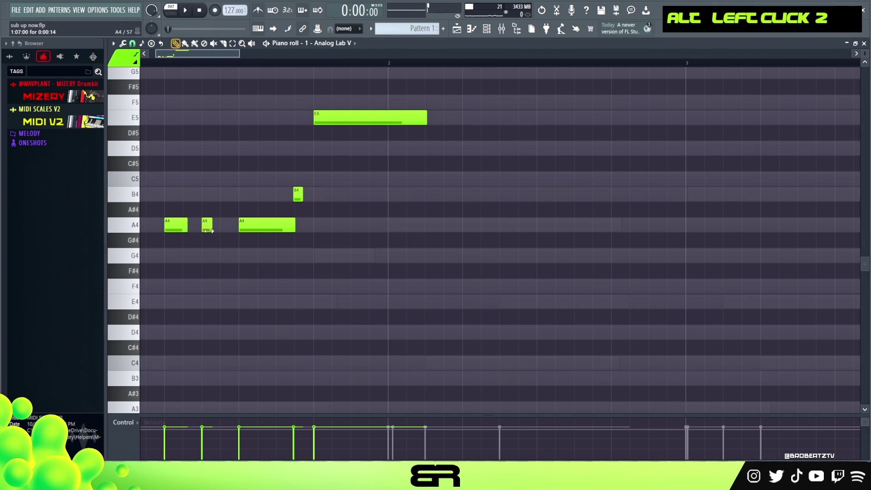
- Shorten bar 1's step-5 A4 slightly and lengthen the step-7 A4 to about three-quarters of a step, replaying the phrase
key(space)
key(space)
key(space)
mouse_move(207, 227)
mouse_down()
mouse_move(184, 233)
mouse_move(223, 233)
mouse_move(184, 232)
mouse_move(210, 228)
mouse_up()
key(space)
key(space)
key(space)
key(space)
key(space)
key(space)
key(space)
key(space)
key(space)
key(space)
key(space)
key(space)
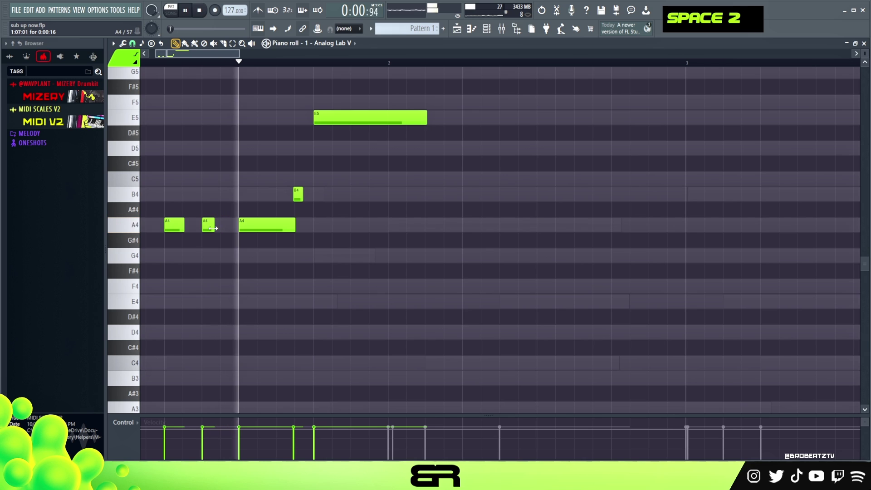
- Start the step-7 A4 in bar 1 marginally earlier and play the phrase again
key(space)
drag(209, 228, 208, 229)
key(space)
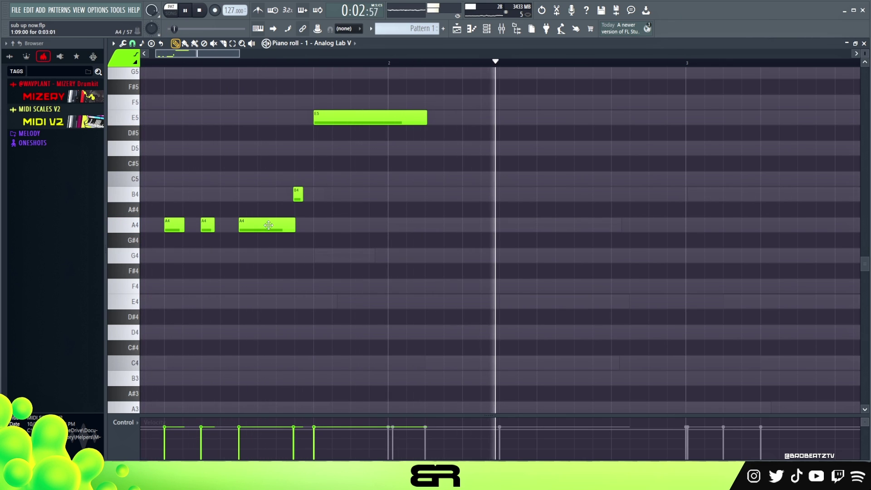
key(space)
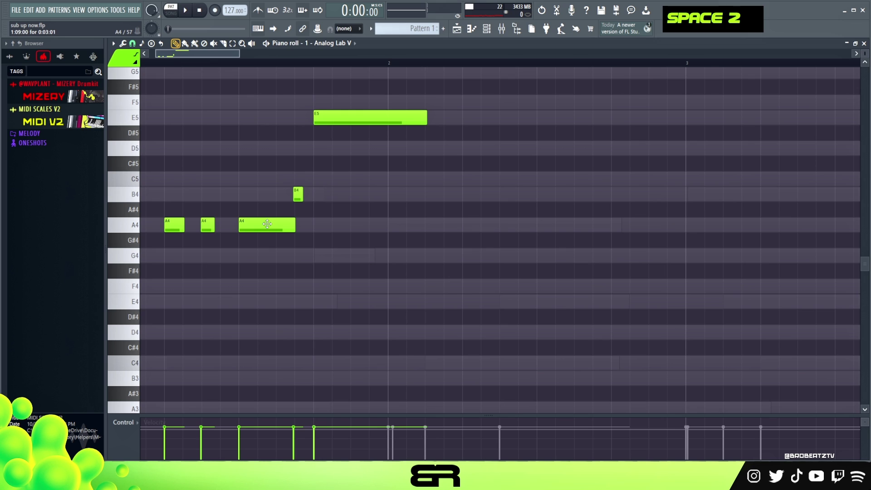
- Copy bar 1's phrase to bar 3, then copy both phrases to bars 5 and 7 one octave lower
ctrl+right_click(333, 280)
drag(202, 181, 141, 309)
drag(167, 276, 254, 284)
key(ctrl+a)
drag(169, 277, 340, 279)
drag(167, 276, 340, 287)
key(ctrl+Down)
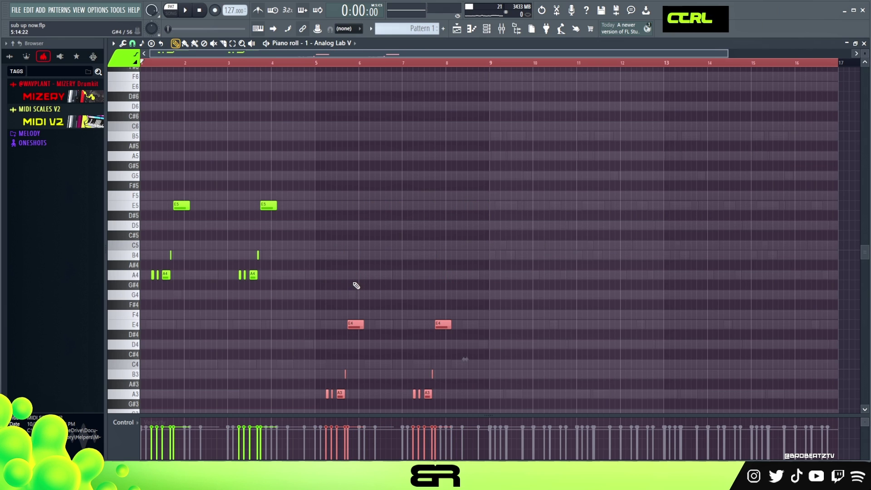
- Duplicate the eight-bar flute part into bars 9 to 16, and play it from bar 1 and near bar 9
key(ctrl+a)
drag(175, 275, 514, 270)
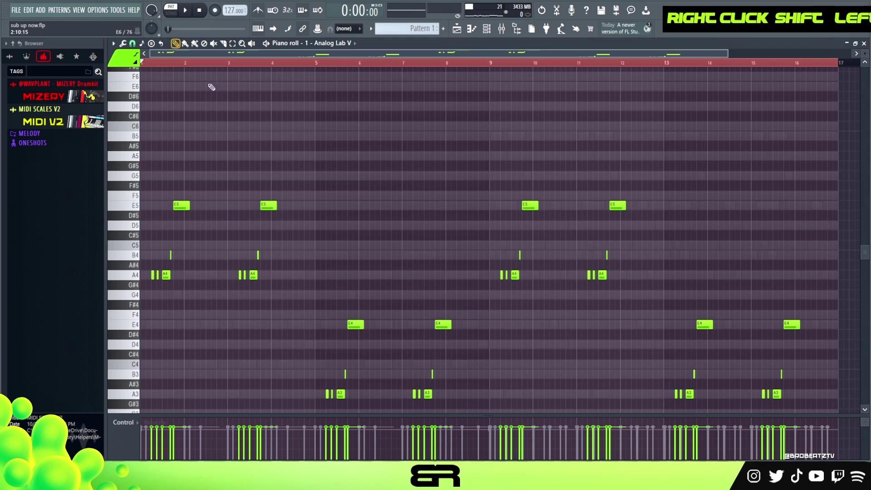
double_click(181, 65)
key(space)
key(space)
key(space)
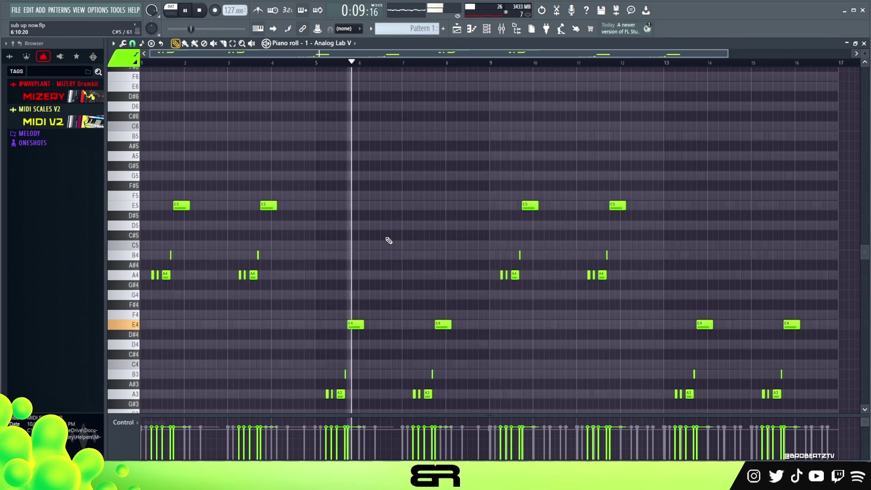
click(481, 62)
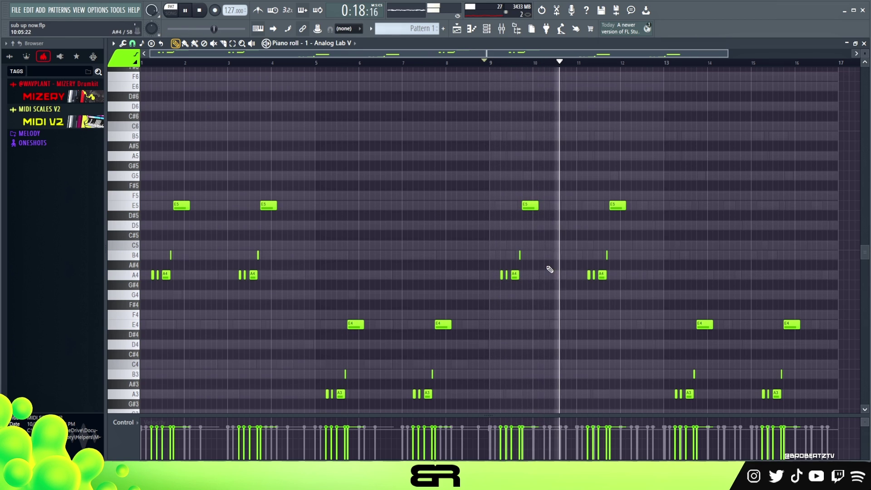
key(space)
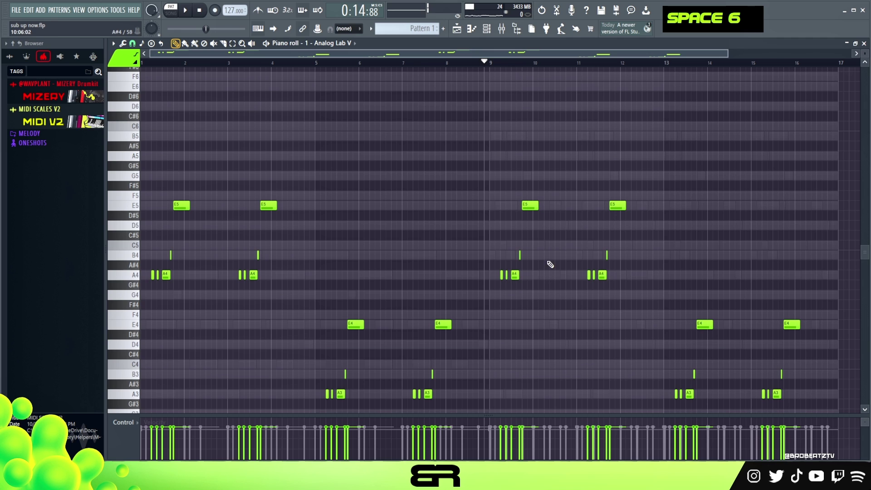
- Place snares on steps 9, 19 and 25 and kicks on steps 1, 7, 13, 21 and 27, looping both every two bars
click(488, 32)
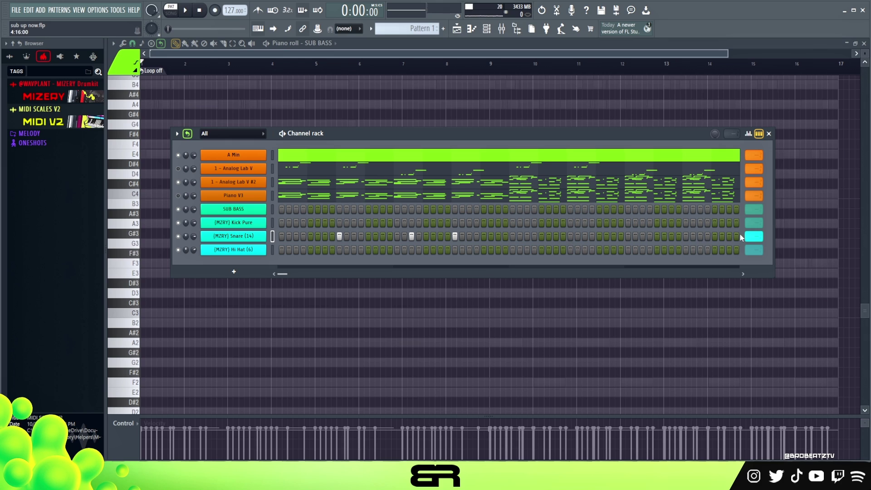
scroll(754, 237, down, 2)
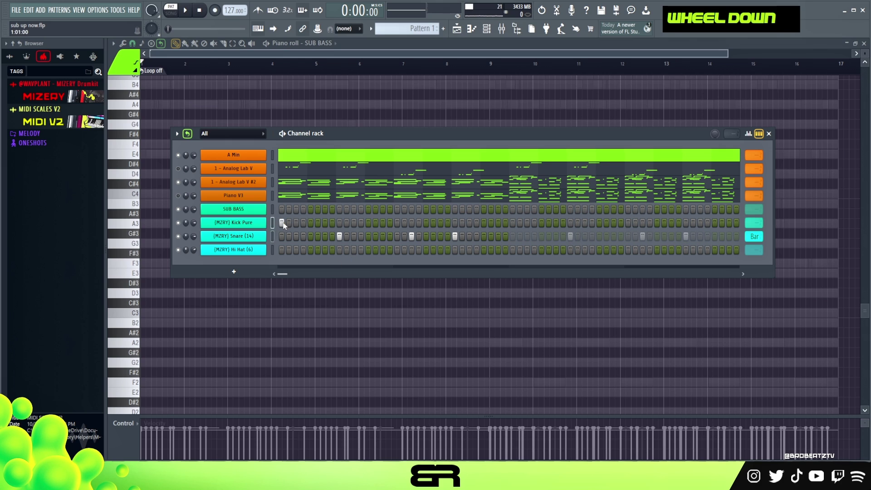
click(326, 224)
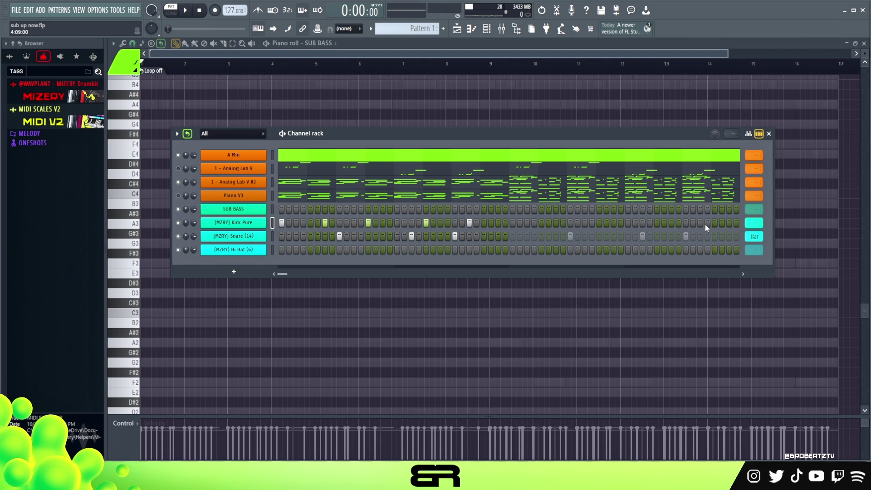
scroll(754, 222, down, 1)
- Open the (MZRY) Kick Pure notes in the piano roll, layer copies one semitone lower on B4, and play them
right_click(225, 223)
click(278, 231)
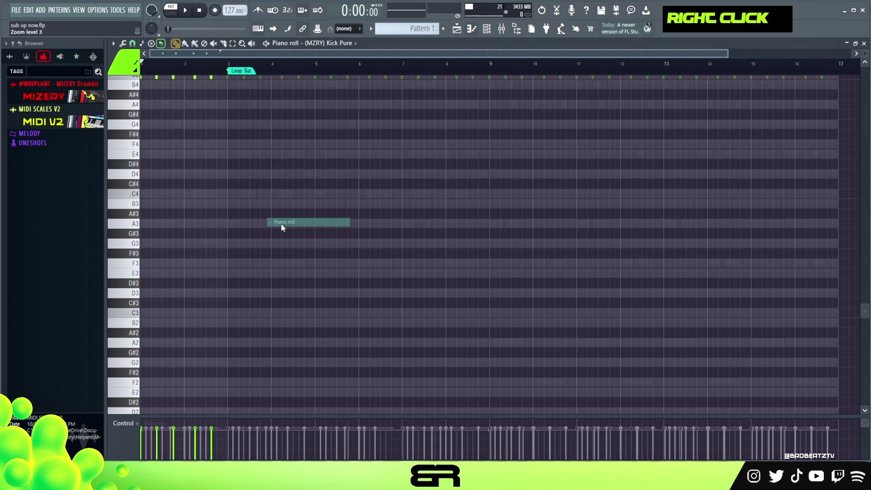
scroll(327, 252, up, 9)
key(space)
key(space)
scroll(210, 154, up, 3)
key(space)
key(space)
shift+drag(157, 225, 152, 235)
key(space)
key(space)
key(space)
key(space)
- Raise the velocity of the kick notes and replay the beat
alt+scroll(227, 261, down, 3)
key(space)
key(space)
key(space)
key(space)
key(space)
key(space)
- Open the (MZRY) Snare (14) notes in the piano roll and raise the velocity of all hits during playback
key(F6)
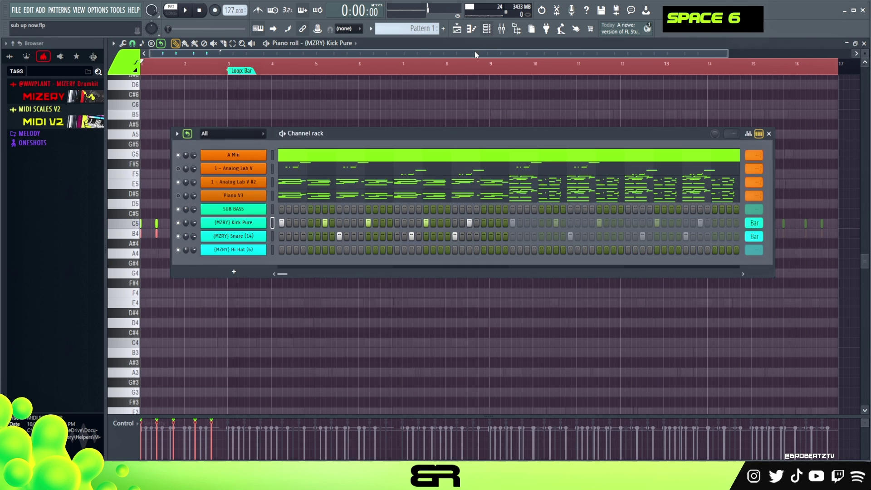
right_click(257, 236)
click(282, 235)
key(ctrl+a)
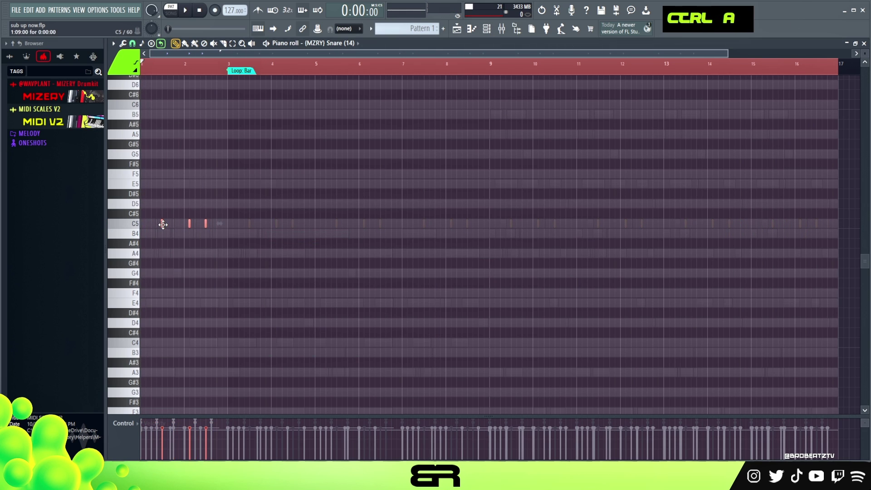
key(space)
alt+scroll(213, 266, up, 2)
right_click(468, 97)
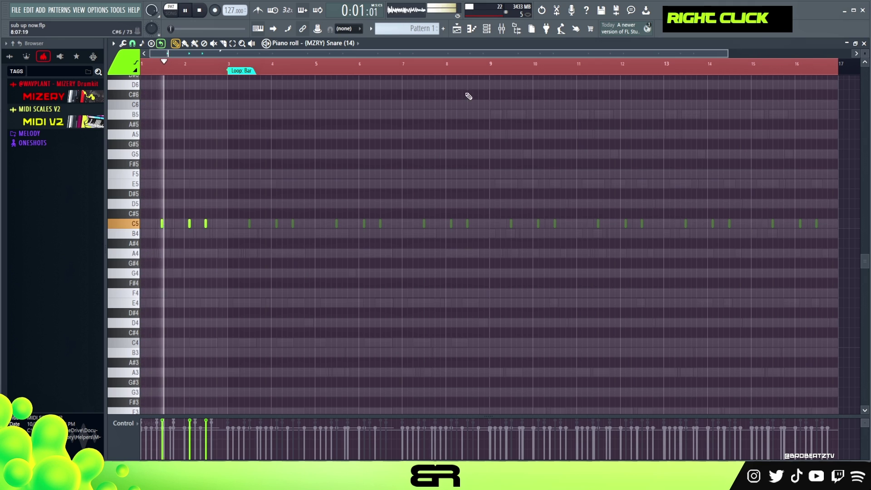
alt+scroll(457, 123, up, 1)
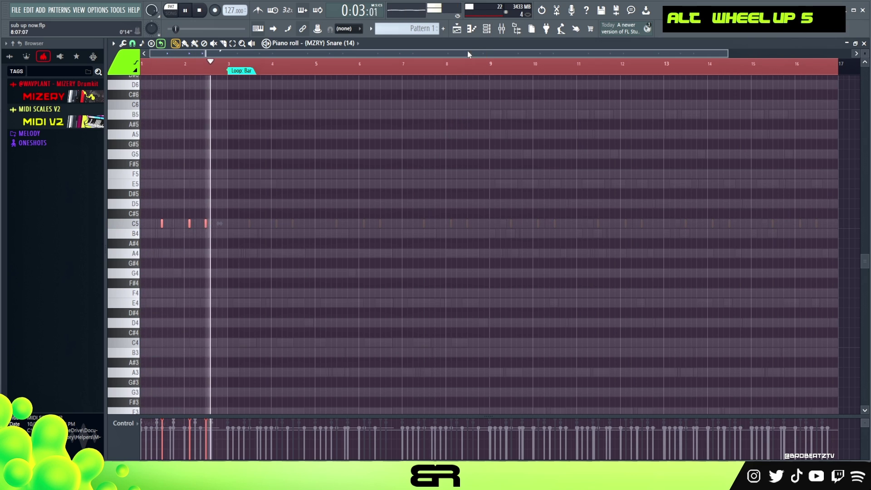
key(space)
- Open SUB BASS in the piano roll and add an A4 six steps long at the start of bar 1
key(F6)
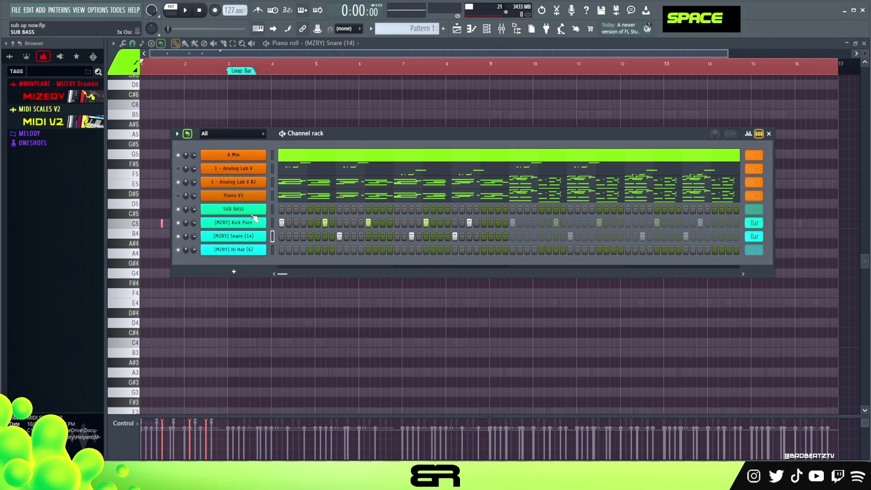
right_click(269, 210)
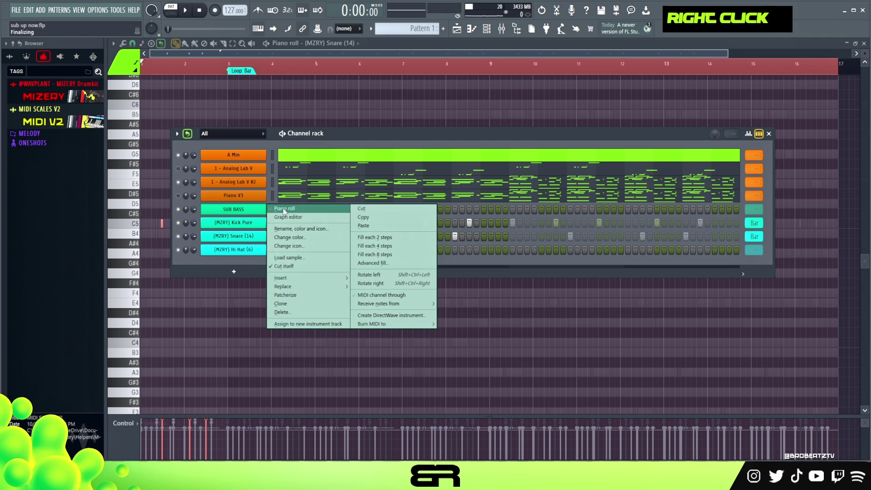
click(284, 209)
scroll(186, 68, up, 5)
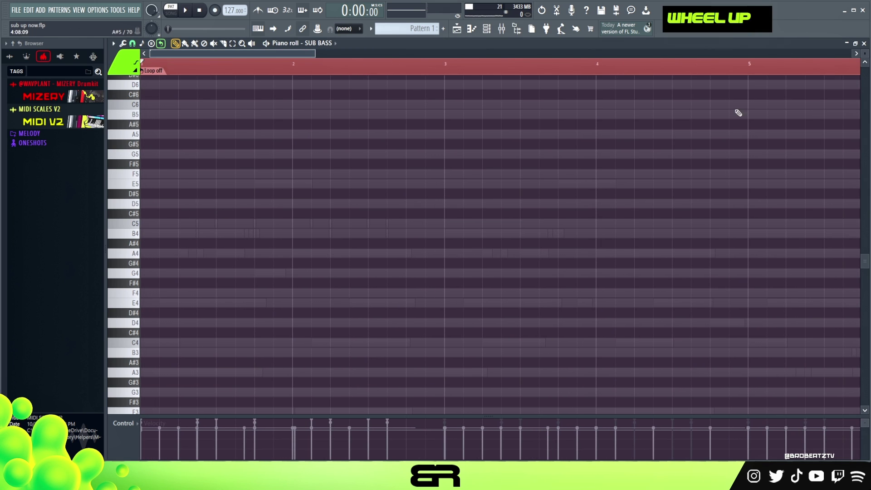
scroll(859, 67, up, 3)
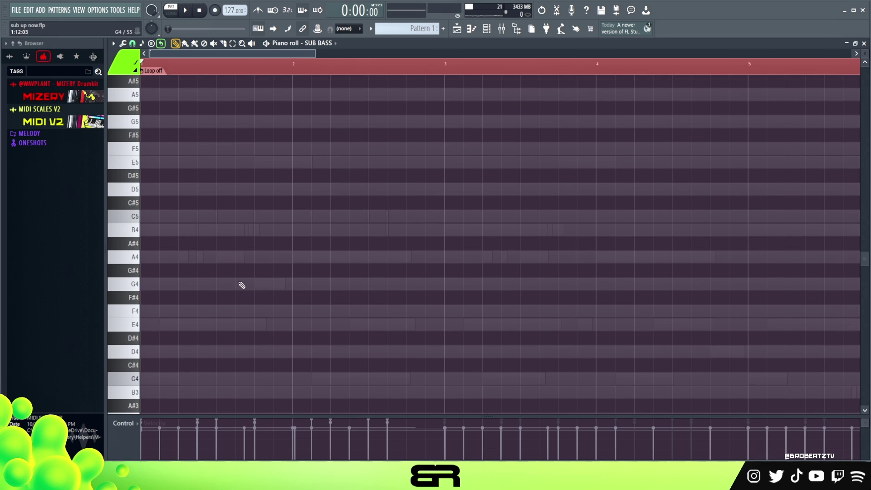
scroll(242, 284, down, 1)
key(space)
key(space)
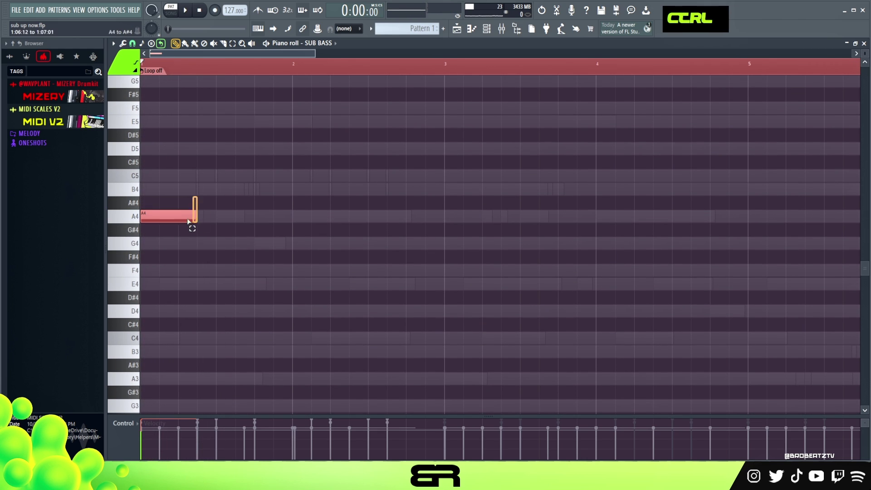
- Copy the bass A4 to step 7 of bar 1 and play both notes
shift+drag(183, 217, 221, 218)
key(space)
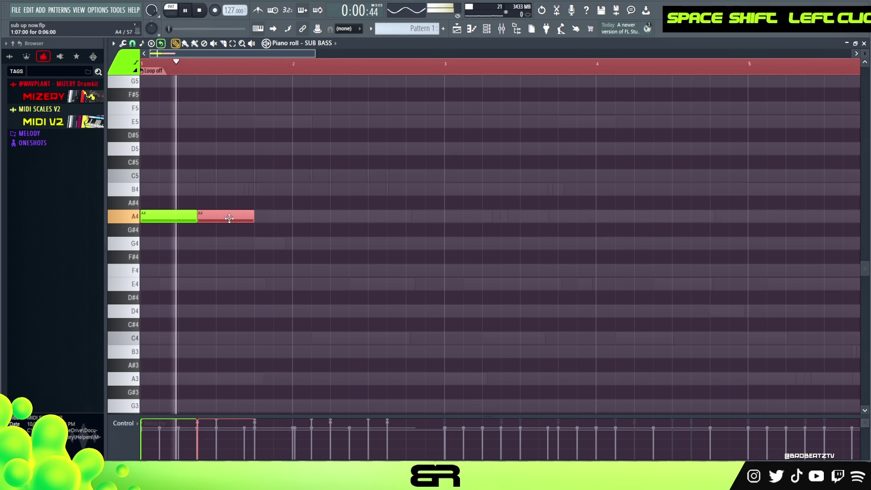
key(space)
key(space)
- Try the step-7 bass note on F4 with an added G4 from step 9
key(space)
key(space)
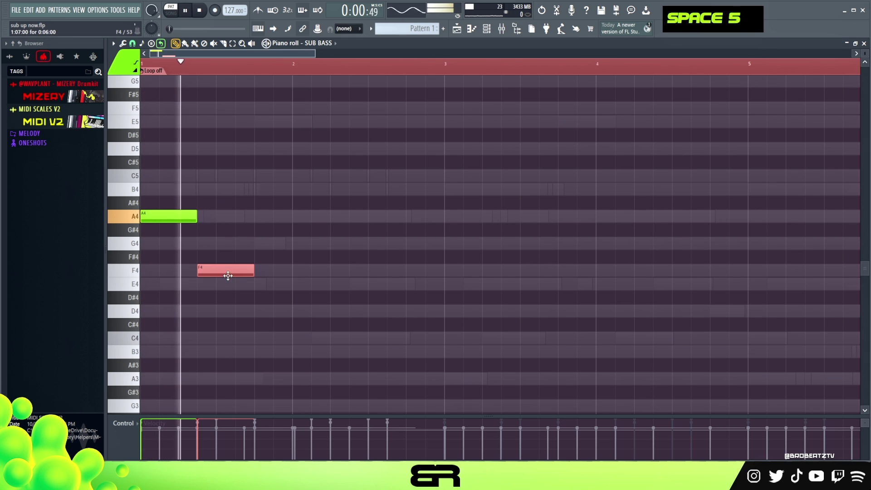
key(space)
key(space)
key(space)
click(222, 276)
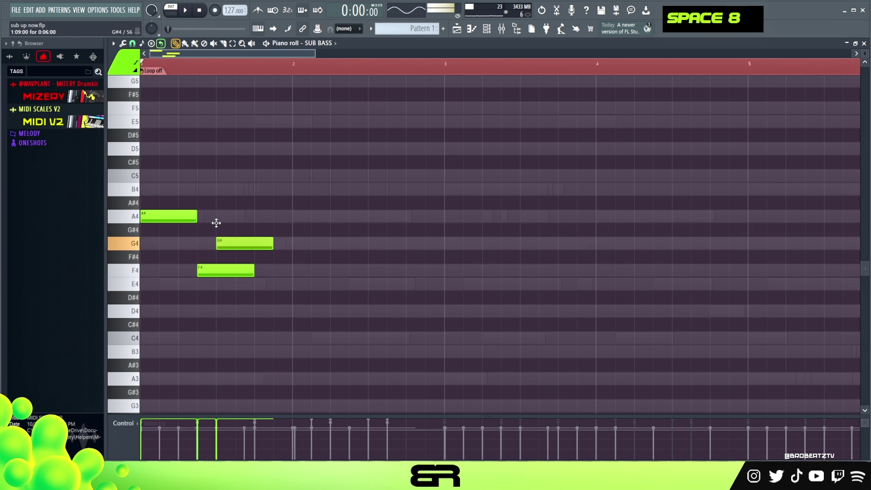
- Place the step-7 bass note an octave below the first, on A3, and lower both notes' velocity slightly while playing
key(space)
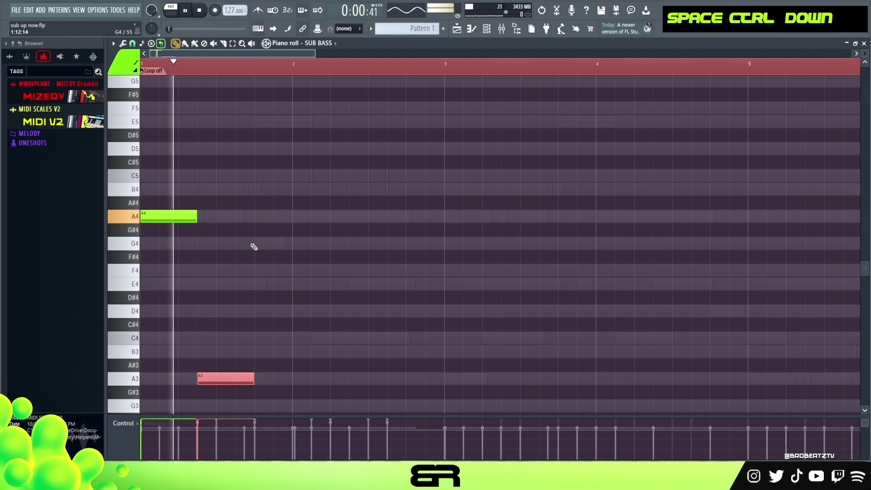
key(ctrl+a)
key(space)
key(space)
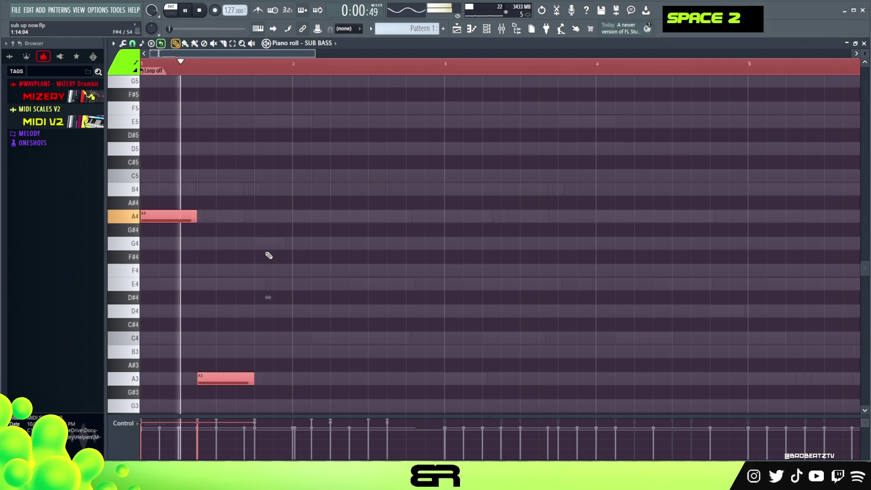
key(space)
key(space)
key(alt)
key(space)
key(space)
key(alt)
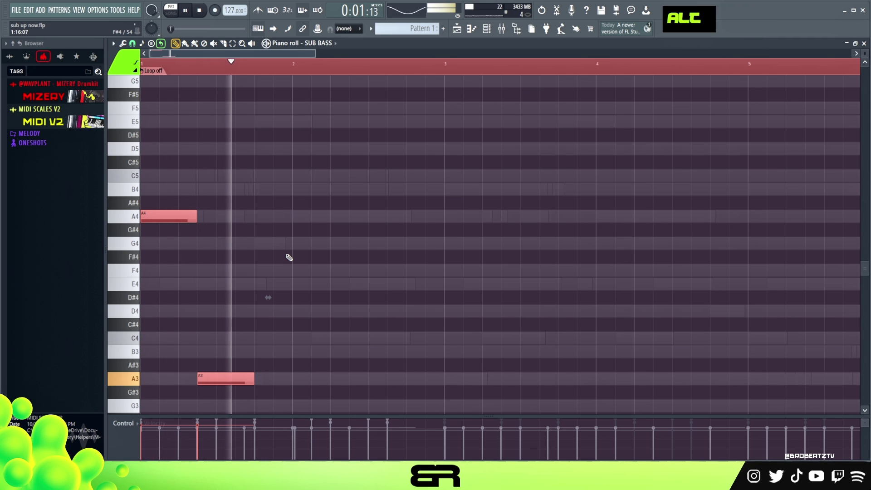
key(space)
key(space)
- Add an A3 from step 13 of bar 1 to the end of bar 2, and copy the two-bar bass line to bar 3
drag(281, 380, 436, 387)
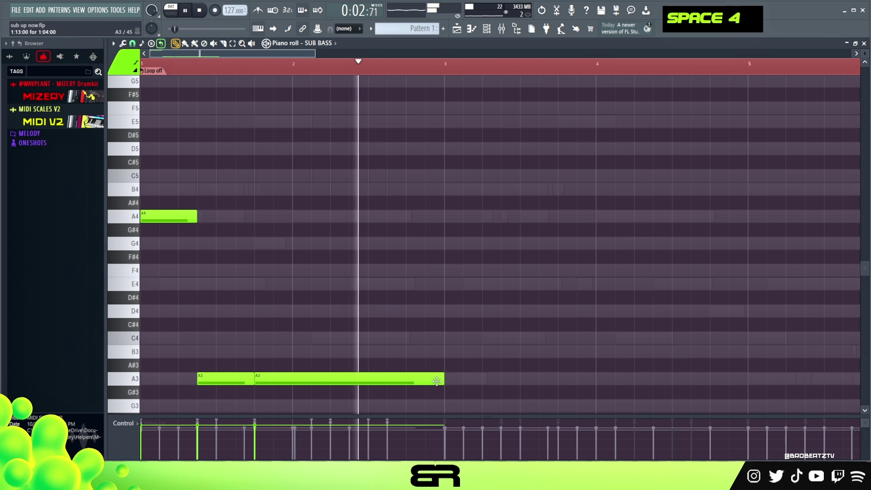
key(space)
key(ctrl+a)
key(space)
drag(170, 217, 466, 249)
right_click(447, 271)
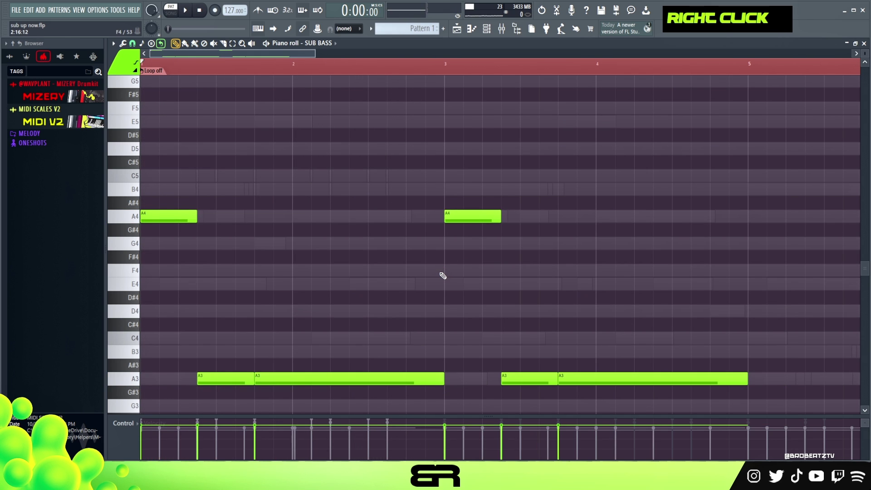
- Copy the four-bar bass line to bars 5 to 8 and clear the selection
ctrl+right_click(445, 273)
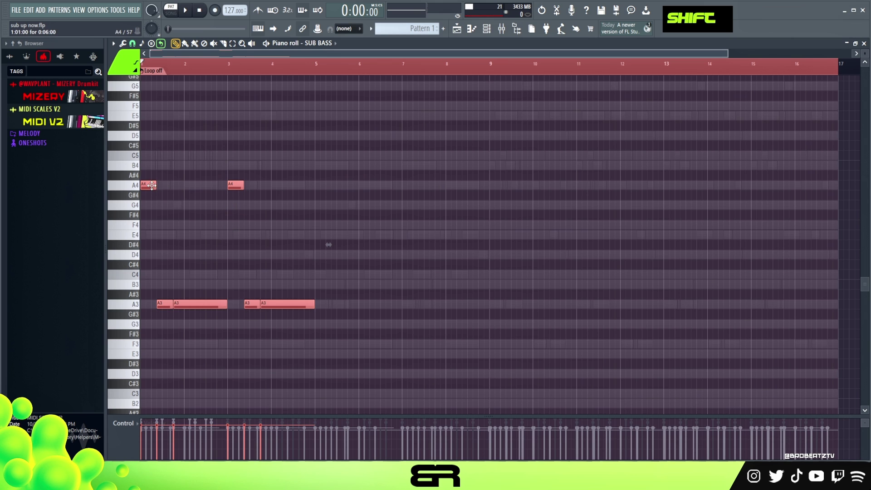
shift+click(151, 185)
drag(267, 192, 333, 195)
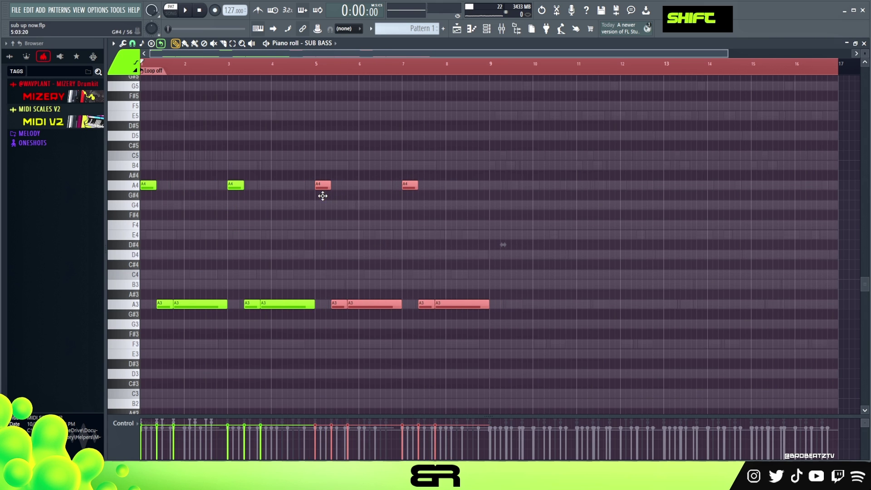
right_click(366, 211)
double_click(389, 66)
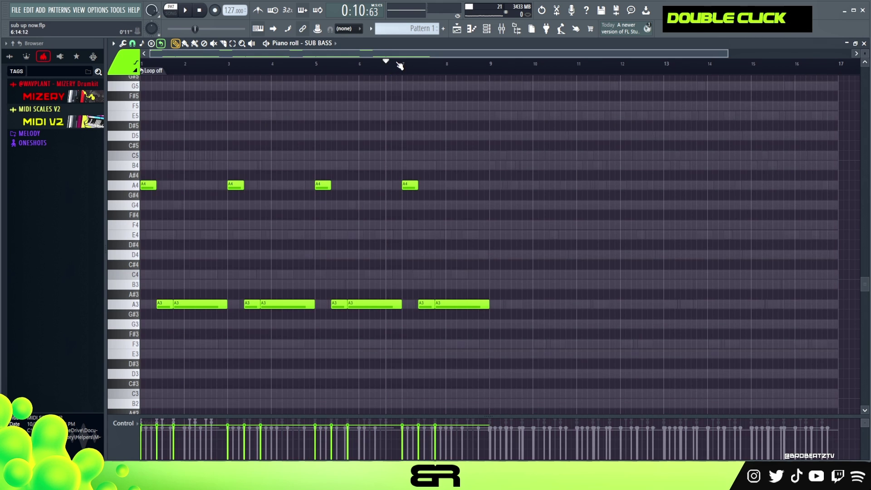
- Trim the A3 notes and add F4 at step 9 of bar 6, plus A4 at step 5 and F4 at step 11 of bar 8
scroll(401, 65, up, 3)
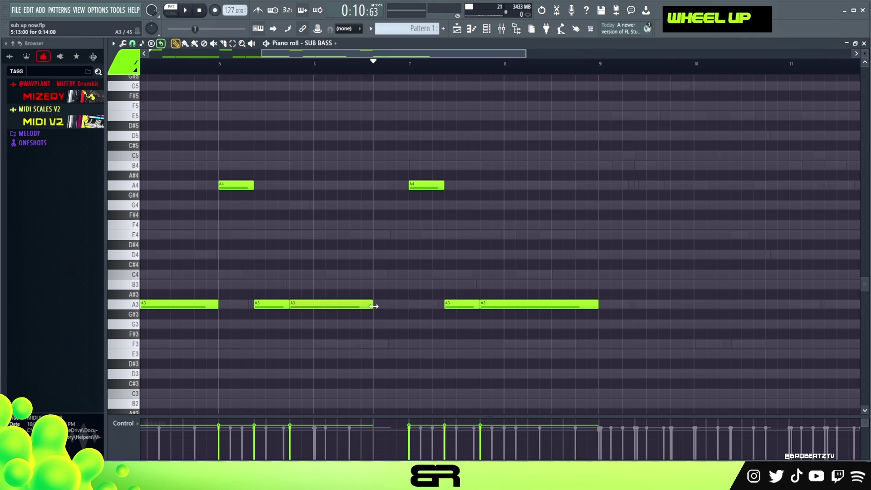
shift+click(339, 303)
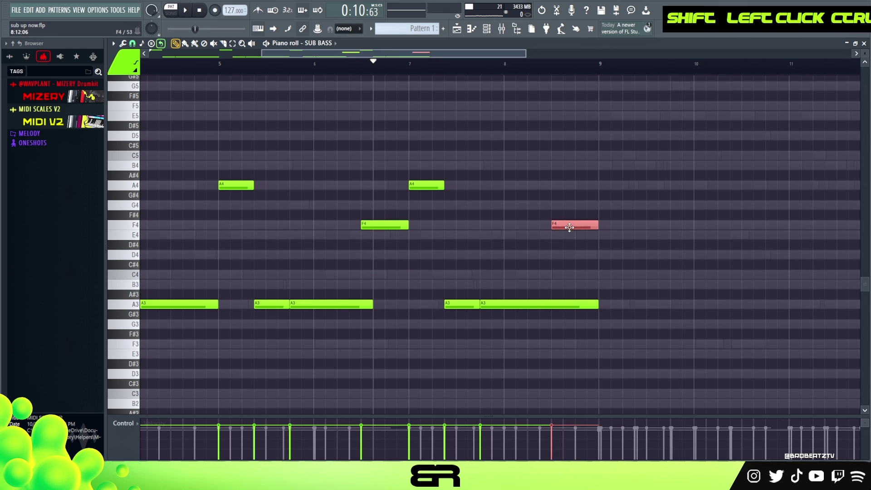
drag(569, 227, 577, 227)
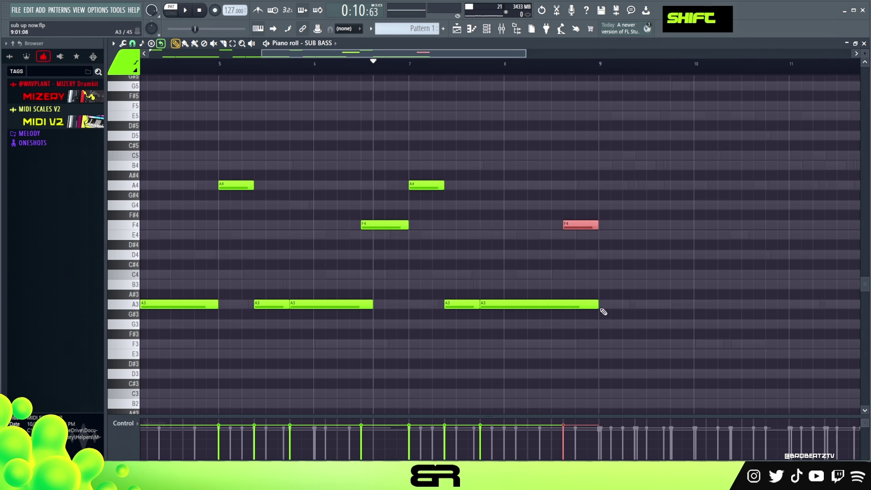
key(ctrl+Up)
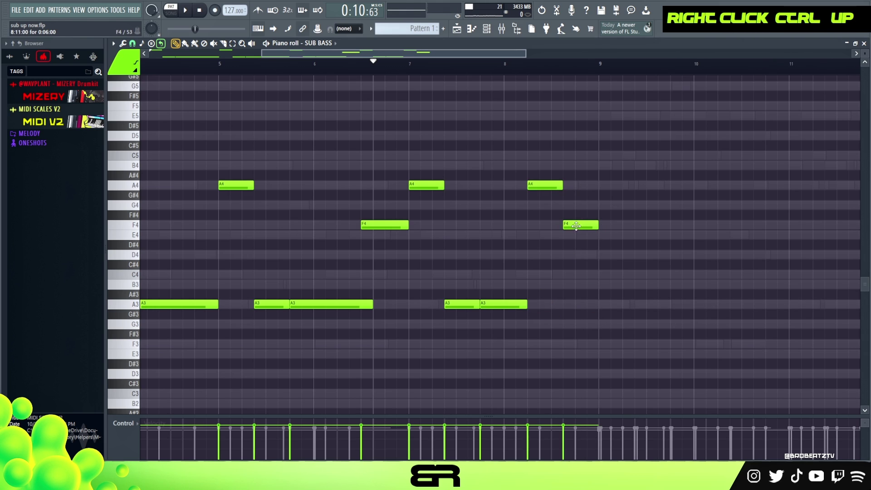
key(space)
right_click(500, 149)
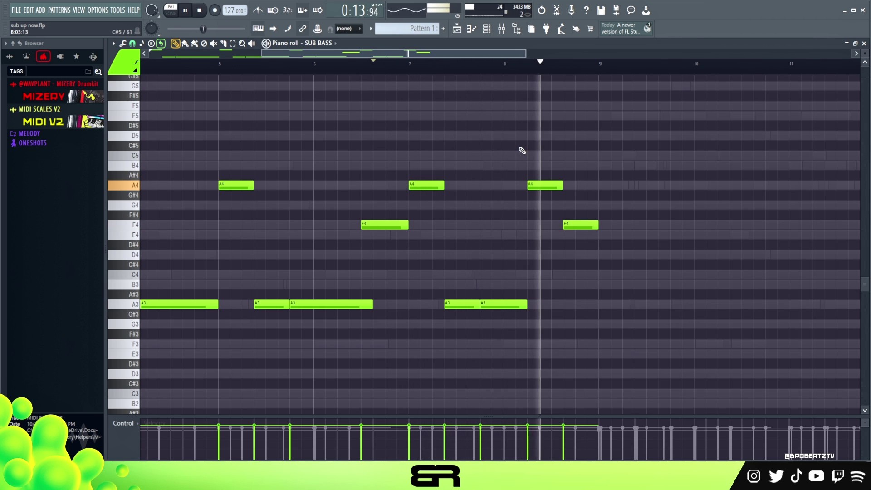
- Shorten the F4 in bar 6 slightly and the A4 in bar 8 to four steps during playback
key(space)
key(space)
drag(408, 225, 399, 228)
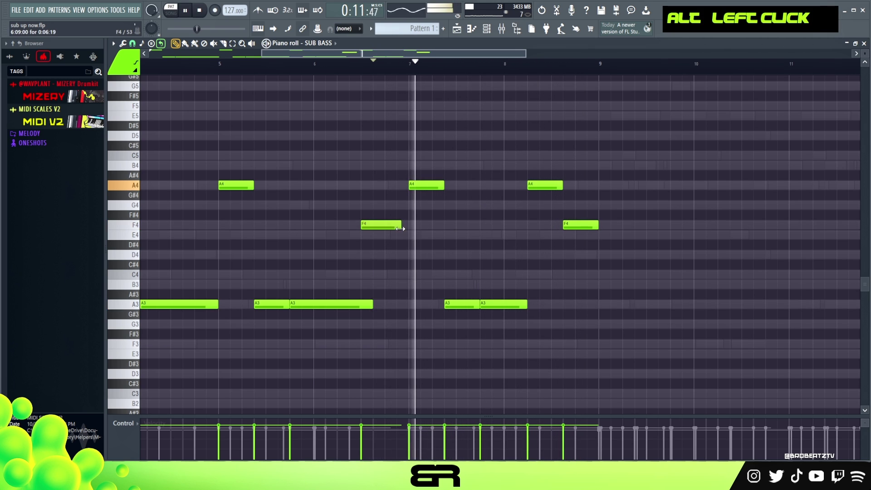
right_click(521, 237)
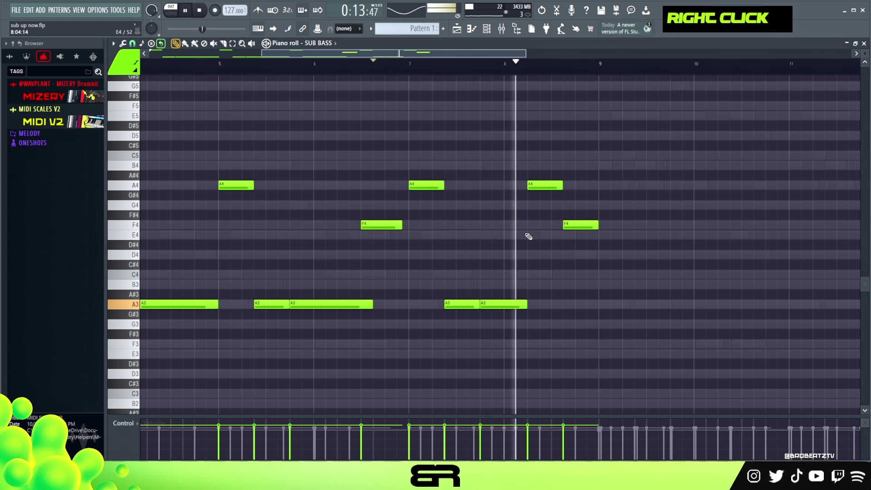
key(space)
key(space)
drag(561, 186, 552, 186)
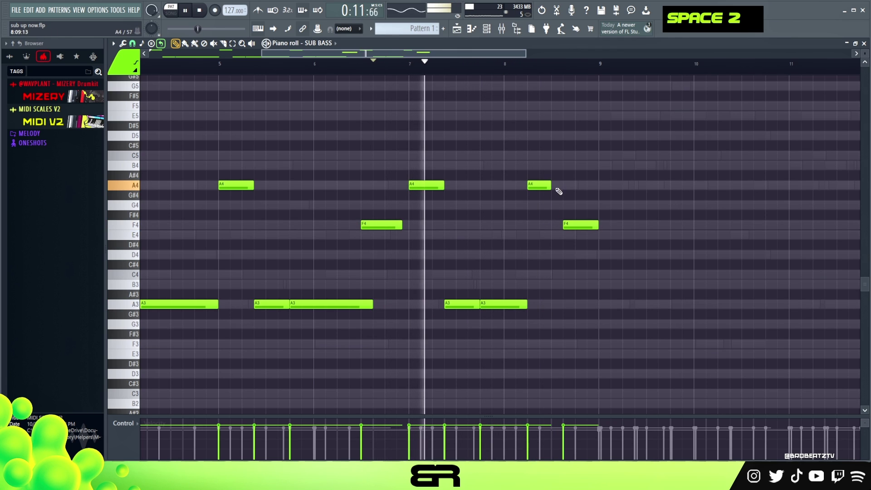
- Add an F5 at step 9 of bar 8, two steps long, between the A4 and F4 bass notes
click(554, 225)
ctrl+click(556, 227)
key(ctrl+Up)
right_click(563, 237)
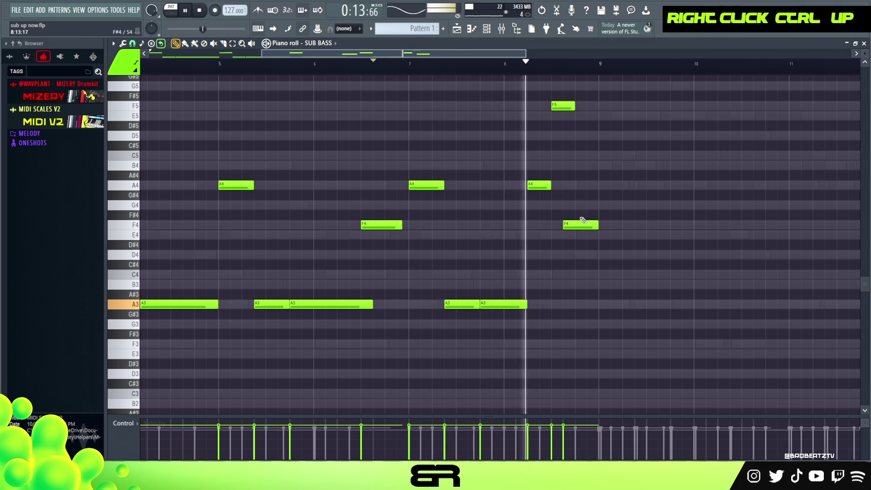
right_click(596, 175)
key(space)
key(space)
drag(573, 106, 560, 121)
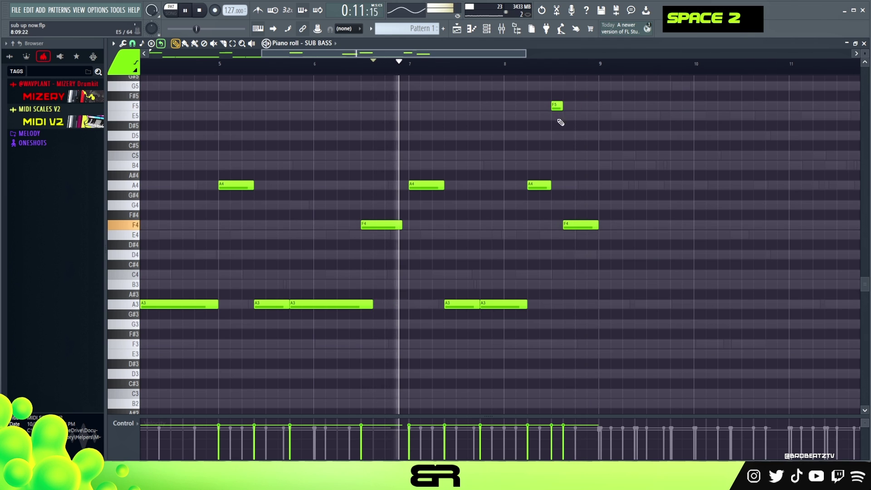
right_click(593, 197)
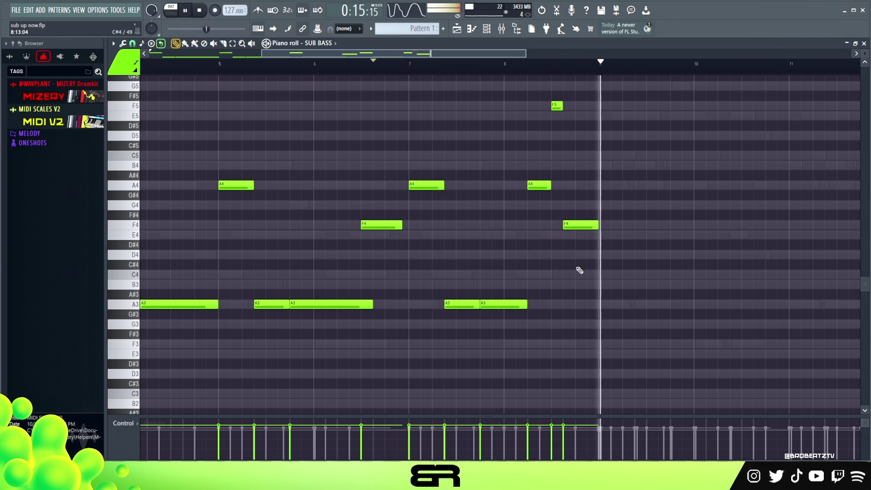
- Transpose the entire sub bass line down one octave and play it back, including bars 6 to 8
ctrl+right_click(505, 257)
key(ctrl+a)
key(ctrl+Down)
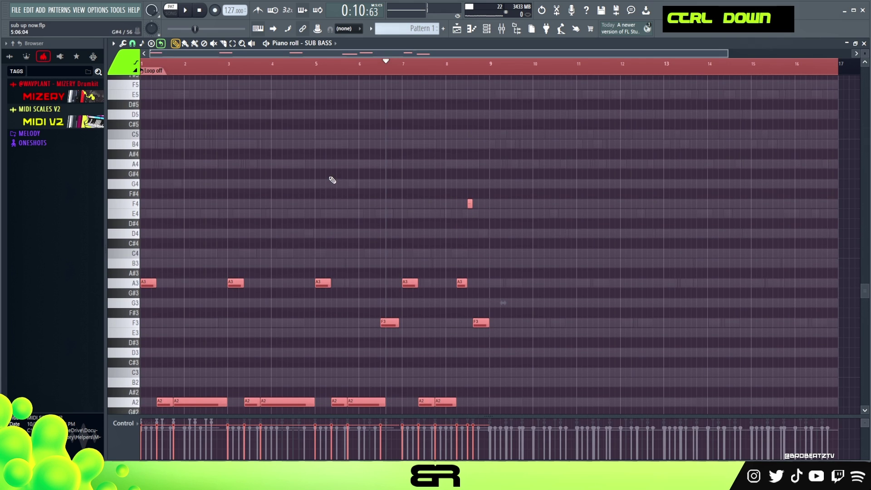
key(space)
right_click(290, 125)
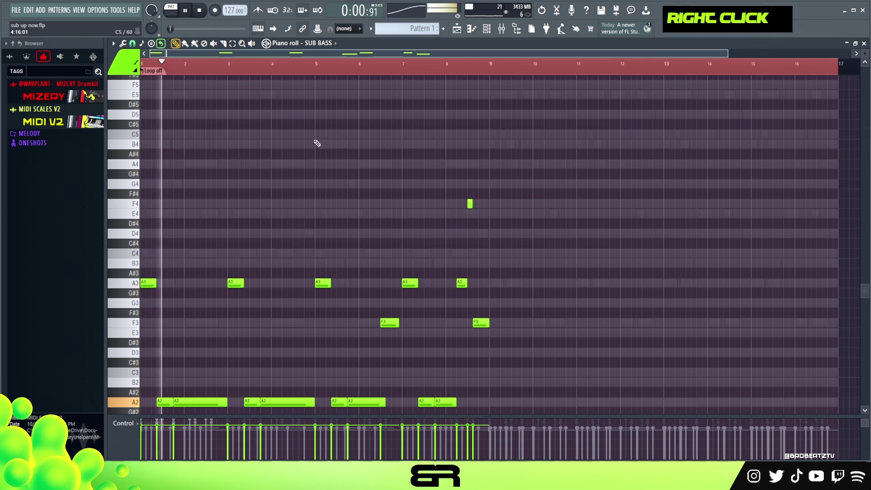
click(388, 63)
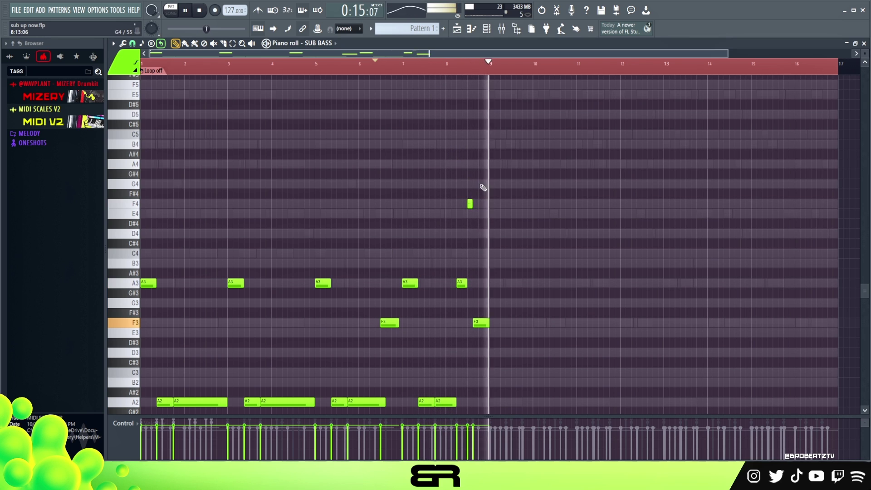
key(space)
- Copy the eight-bar bass line to bars 9 to 16 and clear the selection
key(ctrl+a)
drag(150, 282, 496, 301)
right_click(547, 311)
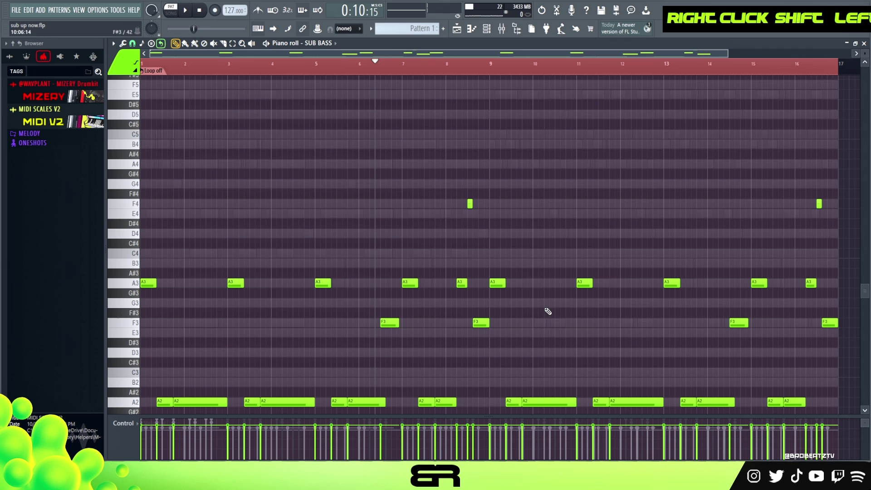
- Open the Hi Hat (6) channel in the piano roll and place two consecutive two-step C5 notes at the start of bar 1
click(489, 30)
right_click(266, 248)
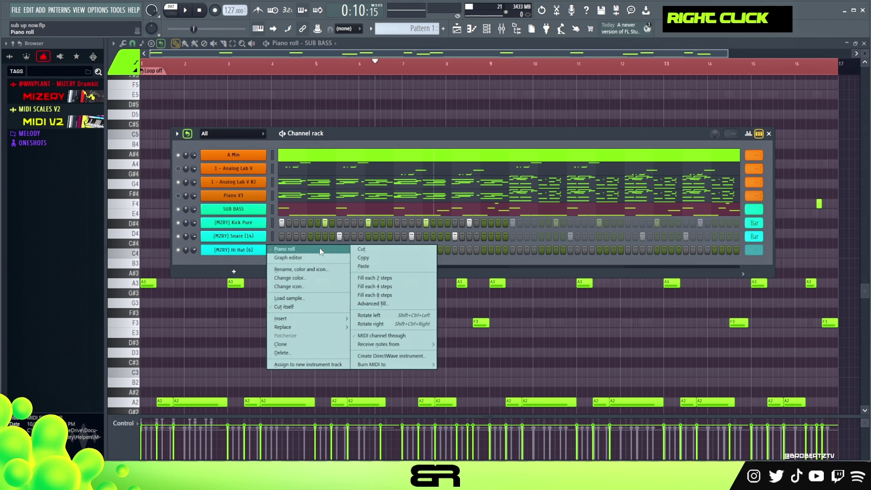
click(281, 249)
scroll(164, 186, up, 5)
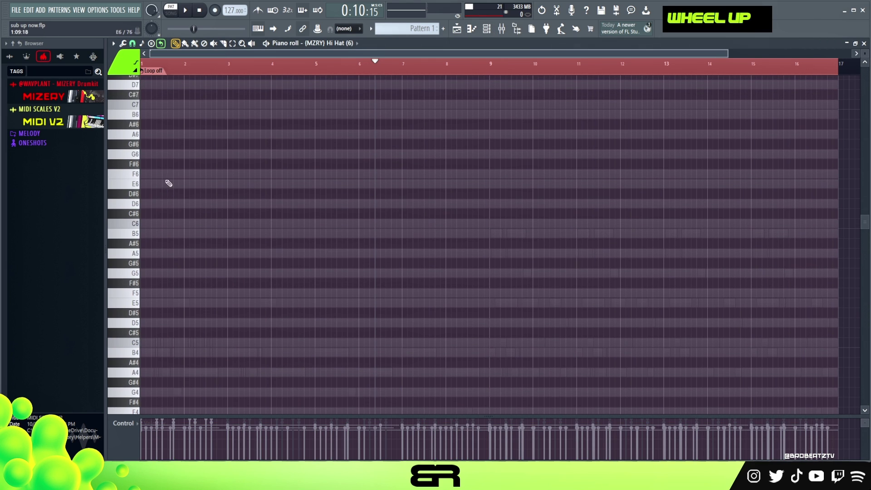
scroll(147, 62, up, 3)
scroll(198, 238, down, 2)
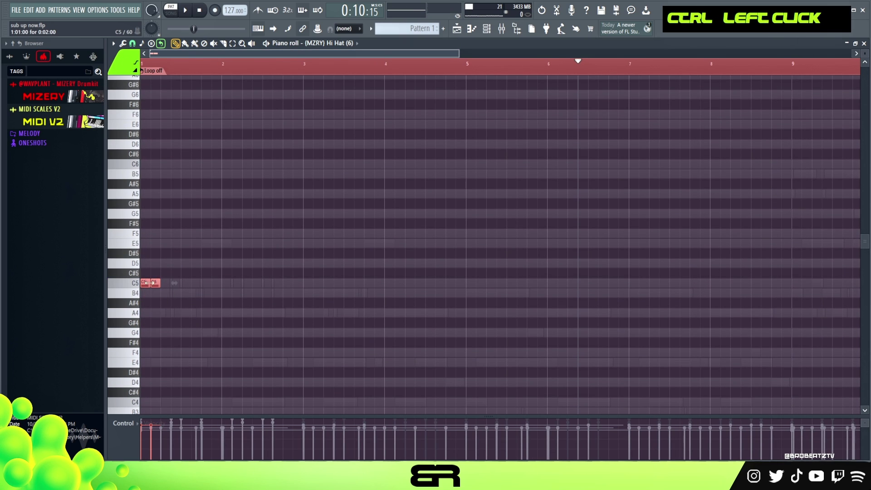
double_click(181, 67)
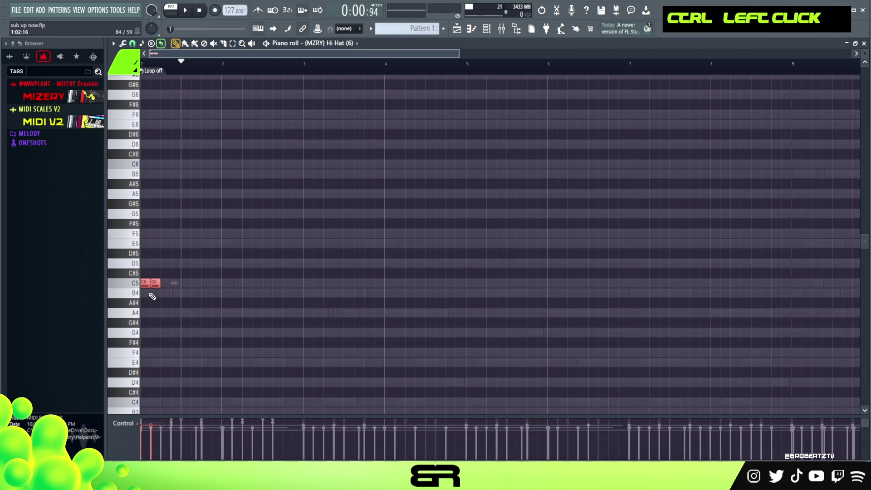
- Duplicate the two hi-hat notes until C5 hits fill bars 1 and 2
key(ctrl+b)
key(ctrl+b)
key(ctrl+b)
right_click(356, 355)
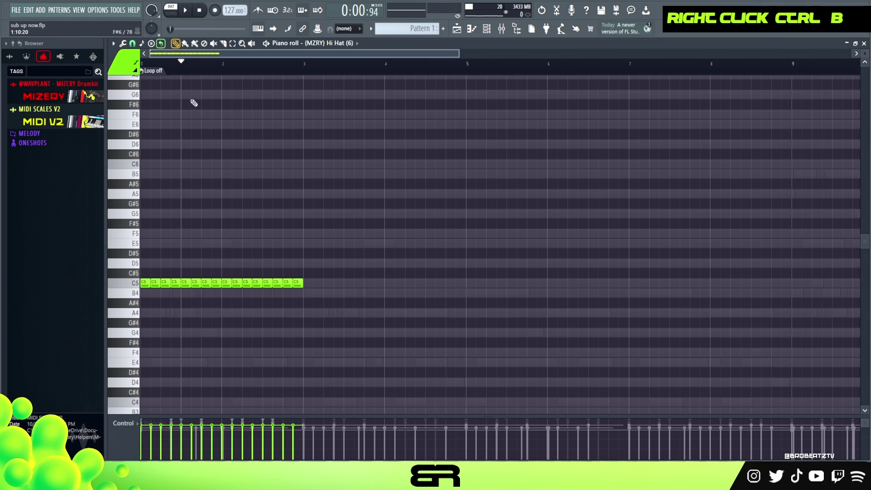
- Delete all hi-hat notes after the first four in bar 1
scroll(205, 54, up, 3)
right_click(248, 183)
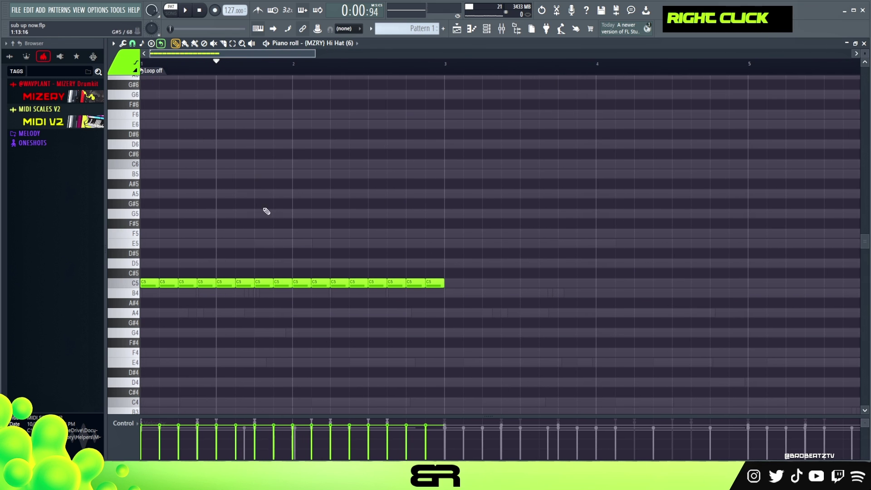
ctrl+click(168, 282)
drag(479, 259, 227, 300)
key(Delete)
- Lower the velocity of the second and fourth hi-hat notes and audition the pattern
ctrl+click(167, 281)
ctrl+shift+click(208, 283)
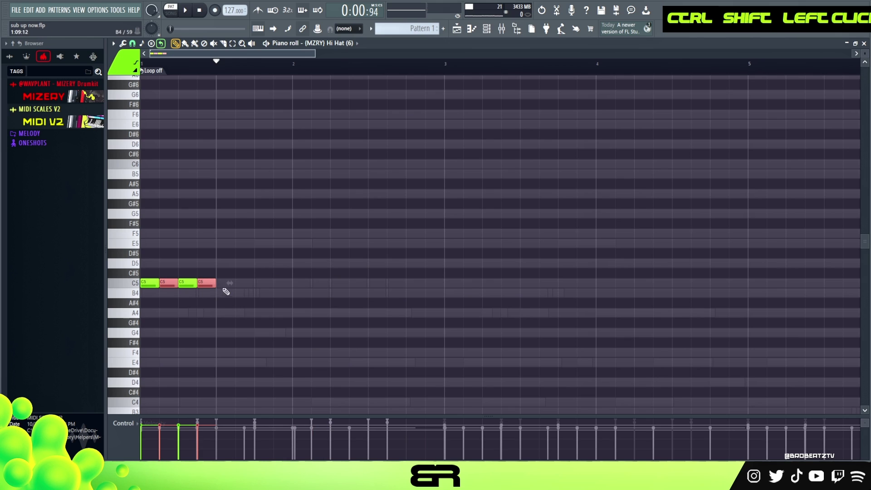
alt+scroll(243, 280, down, 2)
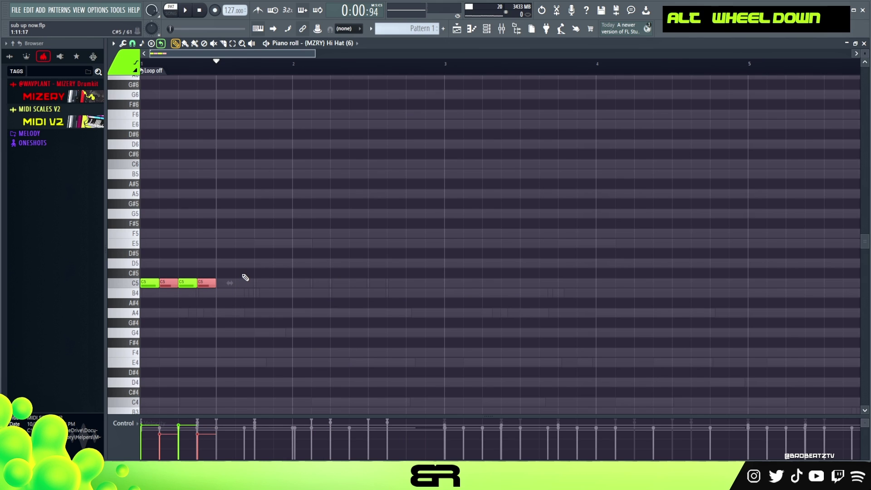
mouse_move(210, 416)
mouse_down()
mouse_move(211, 344)
mouse_move(217, 428)
mouse_up()
key(space)
key(space)
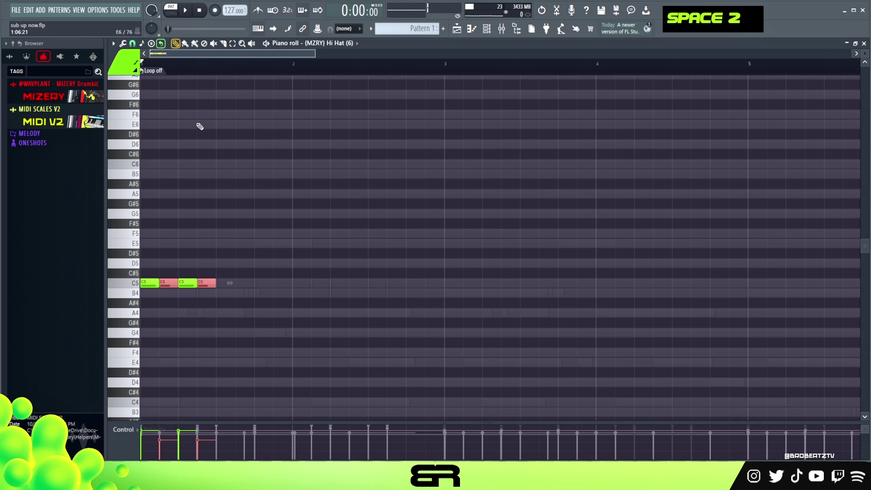
key(space)
key(space)
- Duplicate the four accented hi-hat notes until they fill bars 1 and 2
ctrl+drag(229, 259, 144, 307)
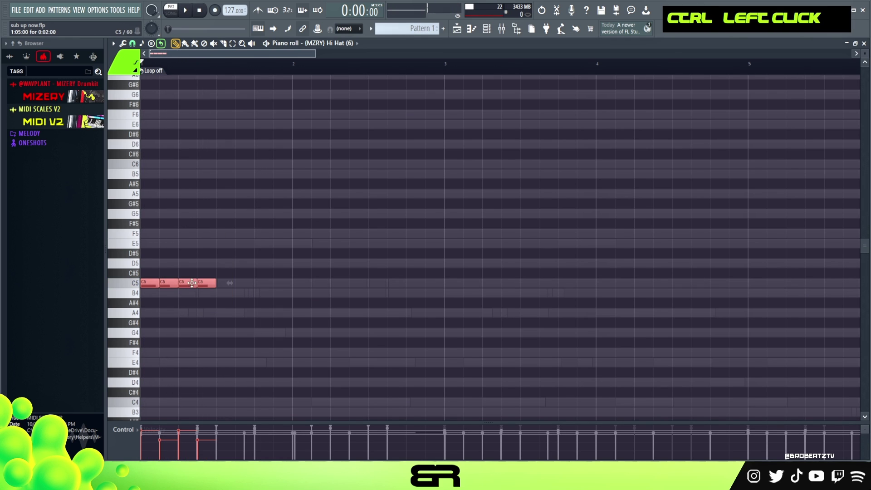
key(ctrl+b)
right_click(312, 257)
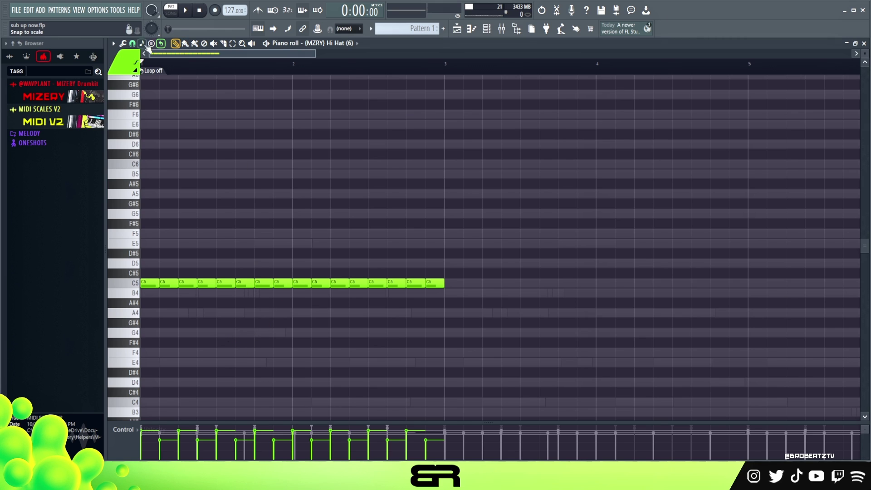
- Change the grid snap and place three consecutive 16-tick G4 hi-hat notes across steps 11 and 12 of bar 1
click(136, 44)
click(149, 137)
ctrl+click(252, 330)
key(shift+d)
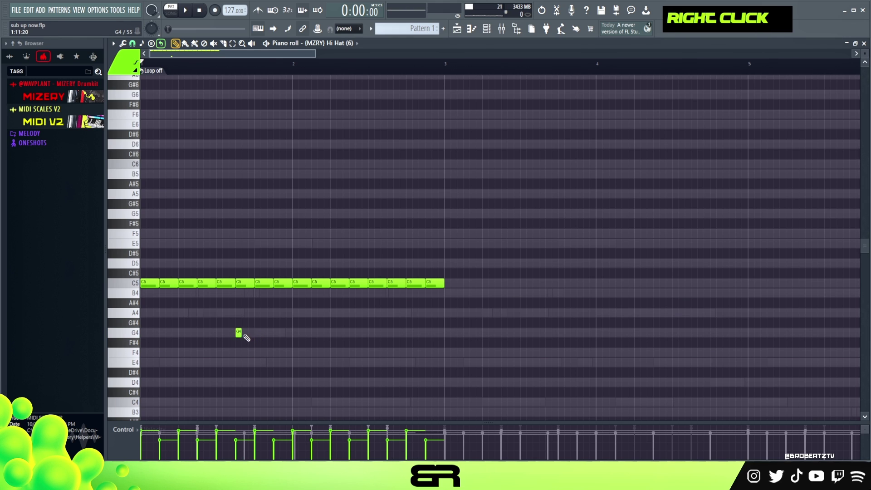
key(space)
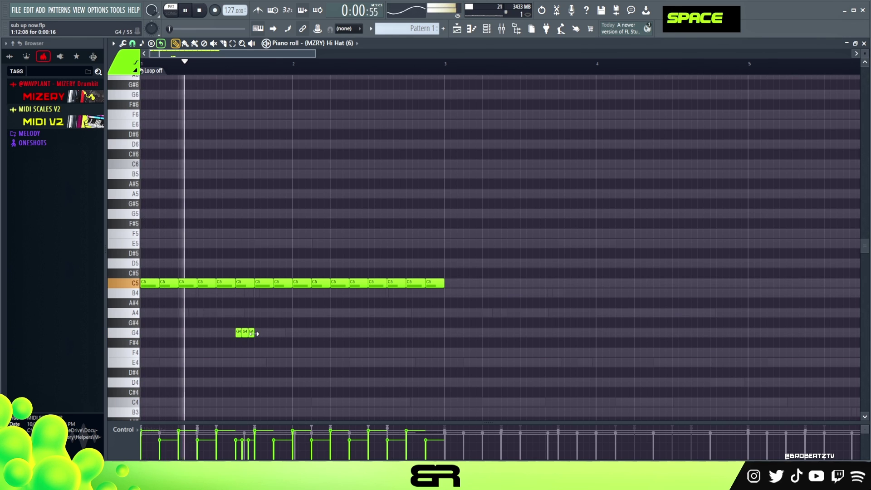
key(space)
key(space)
- Give the three-note G4 hi-hat roll rising velocities while auditioning it
mouse_move(222, 307)
mouse_down()
mouse_move(226, 334)
mouse_move(265, 346)
mouse_up()
key(space)
right_click(234, 443)
key(space)
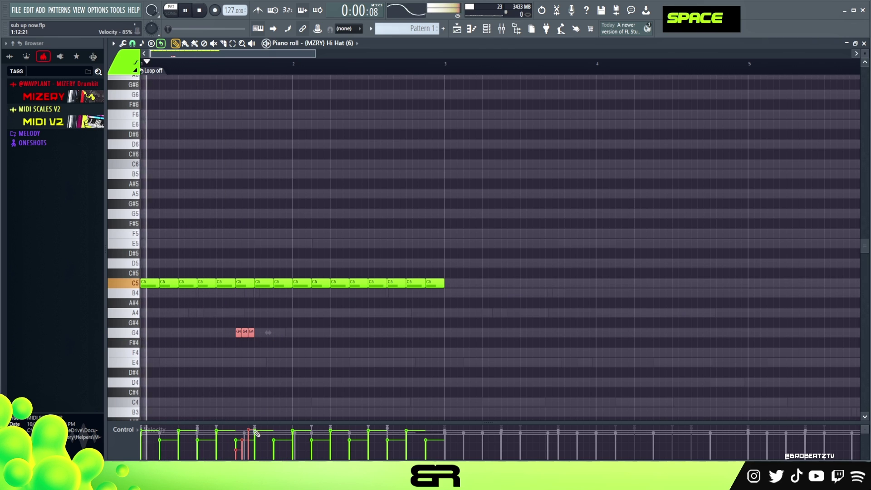
key(space)
key(space)
key(space)
key(space)
double_click(245, 446)
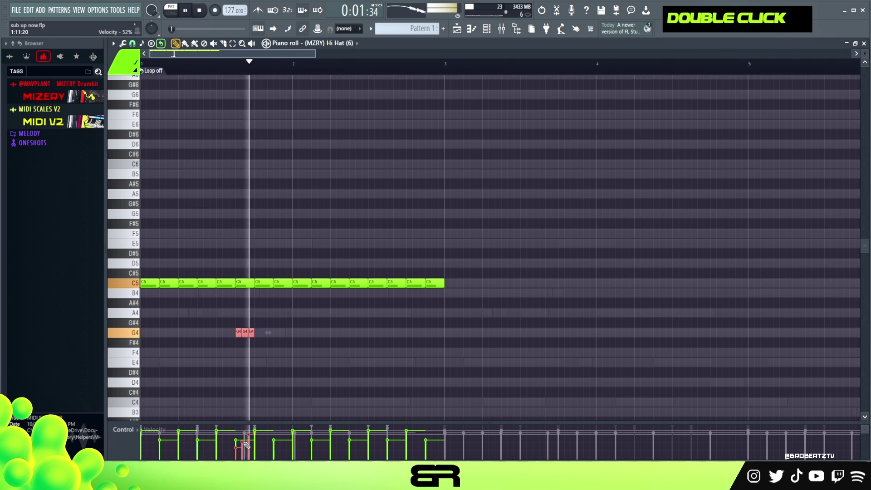
right_click(284, 357)
- Add a single short G4 hi-hat note at step 15 of bar 1
key(space)
key(space)
click(276, 332)
key(space)
- Copy the three-note roll to C#5 at step 5 of bar 2 and adjust its velocity during playback
mouse_move(266, 317)
mouse_down()
mouse_move(241, 339)
mouse_move(334, 267)
mouse_move(346, 274)
mouse_up()
key(space)
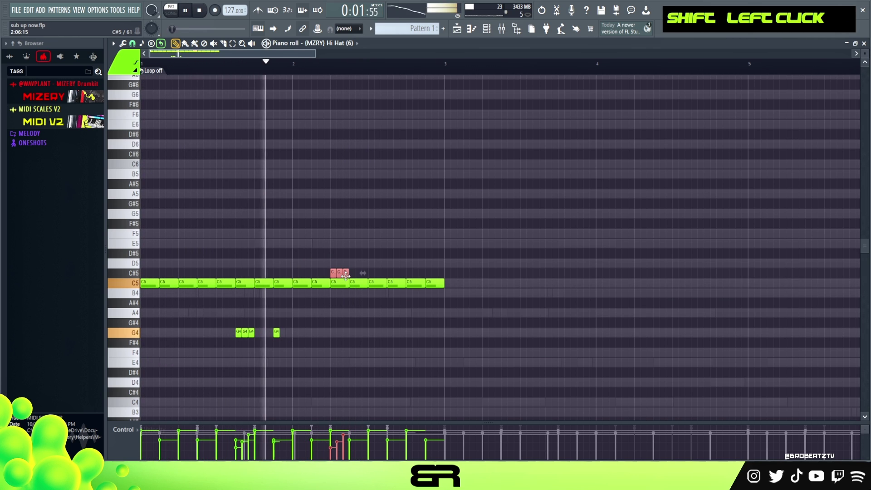
scroll(347, 272, down, 1)
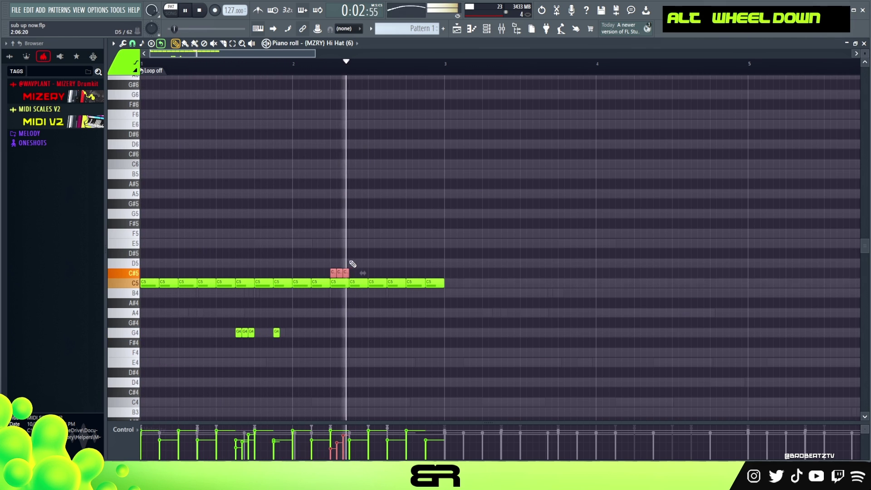
right_click(394, 236)
key(space)
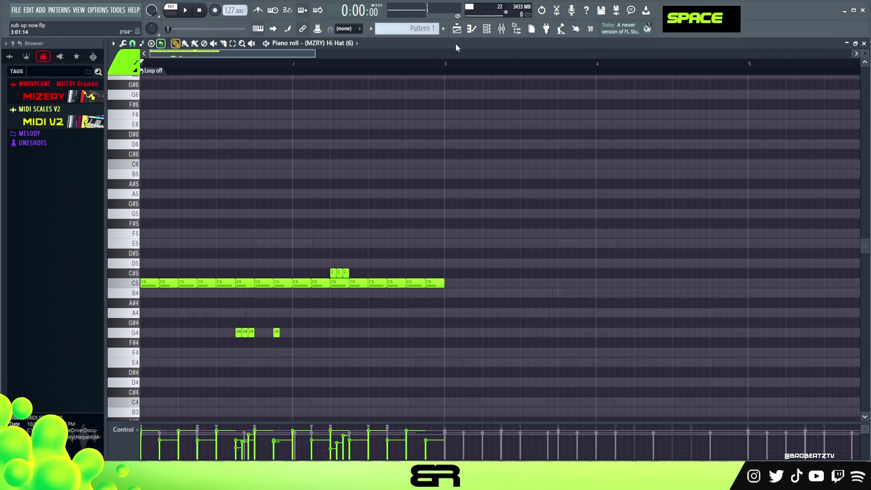
- Set the Hi Hat (6) channel's loop point to Bar in the channel rack so its two-bar pattern repeats
click(490, 30)
scroll(751, 250, down, 1)
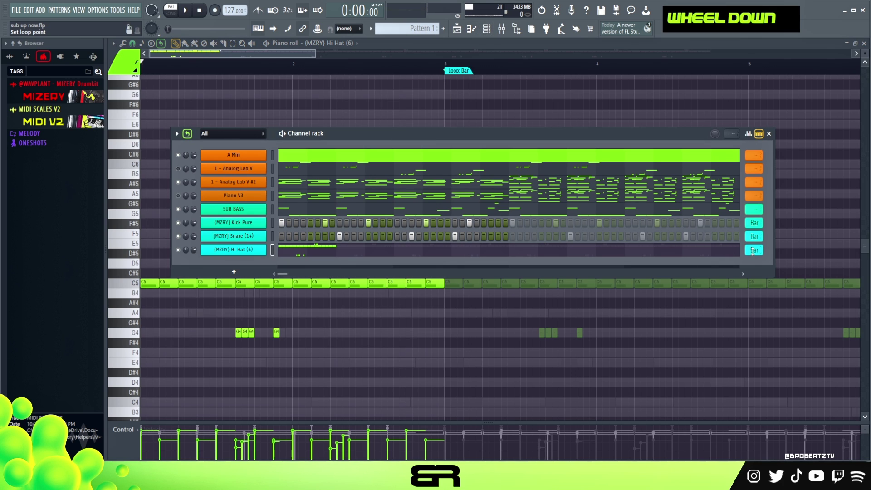
drag(326, 134, 322, 152)
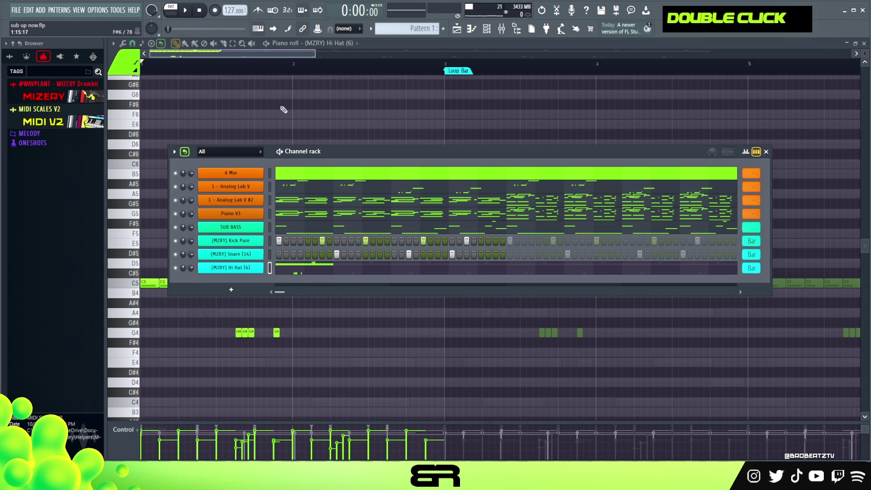
- Play the full 16-bar beat and review the Analog Lab V #2 notes alongside the channel rack
key(space)
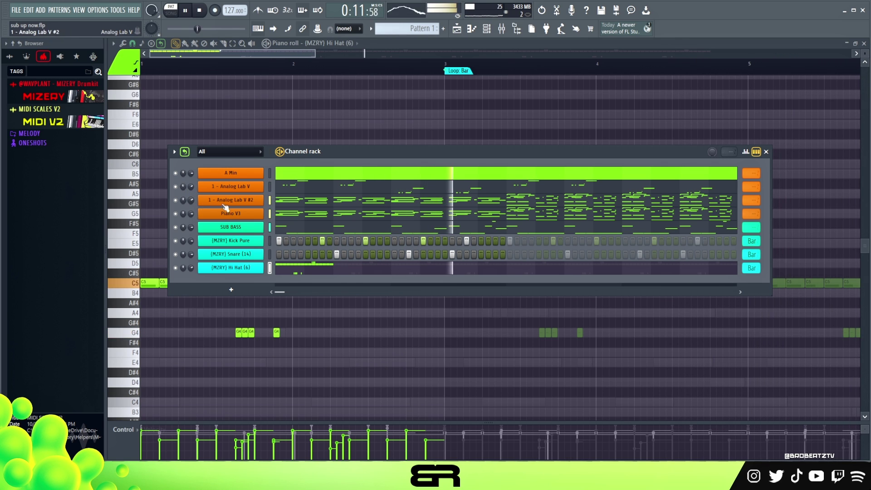
drag(323, 155, 312, 170)
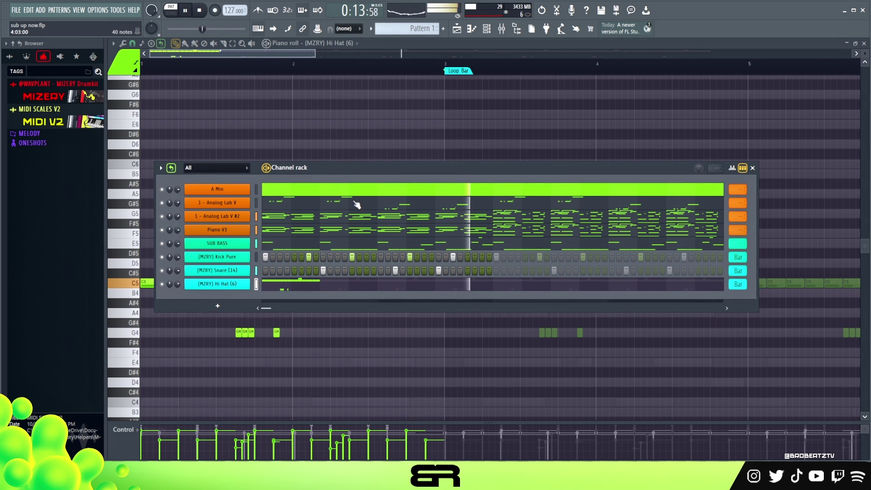
click(357, 215)
ctrl+right_click(376, 196)
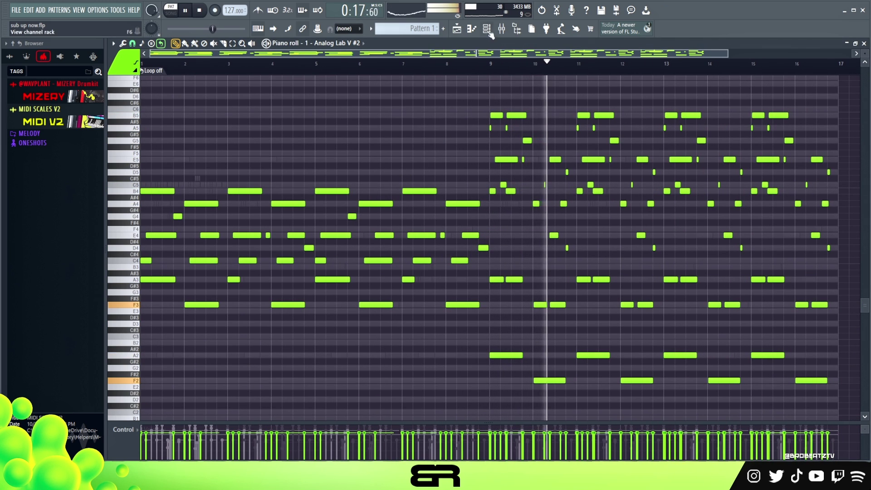
key(F6)
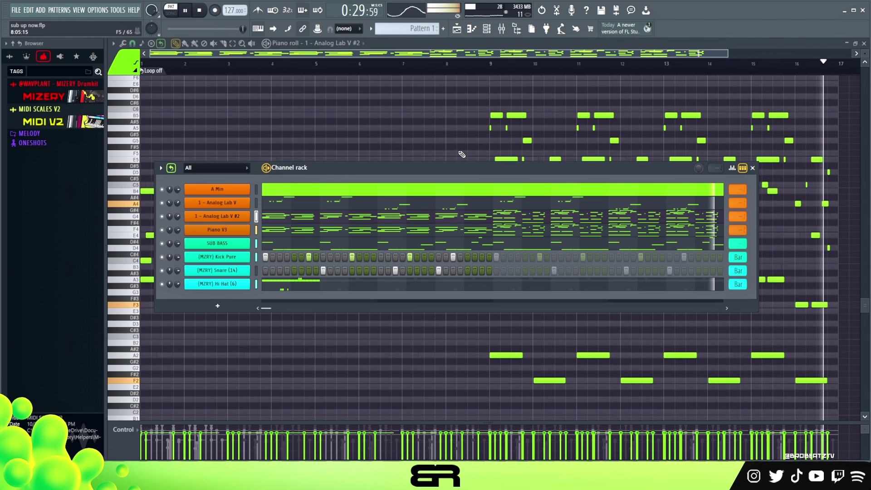
key(space)
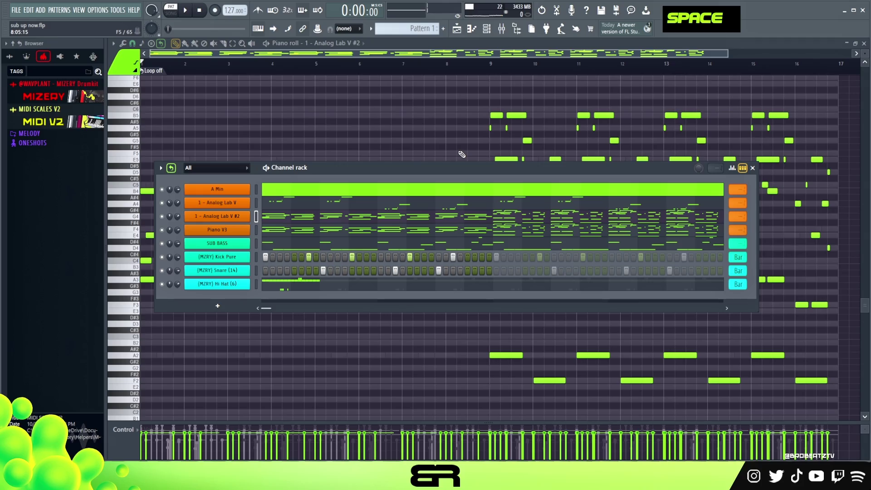